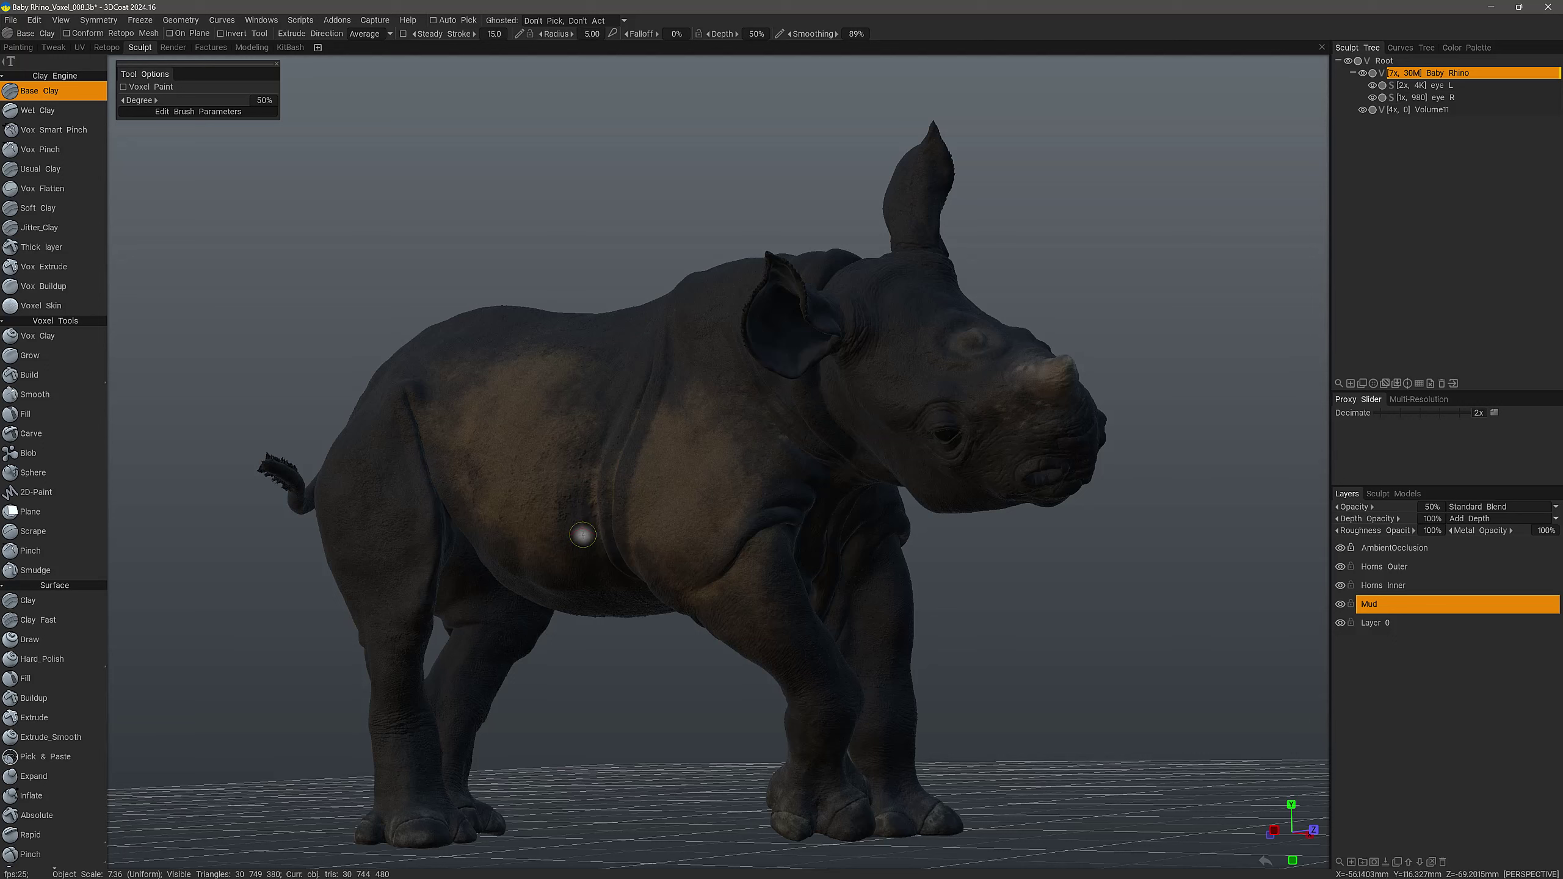
middle_drag(614, 526, 612, 516)
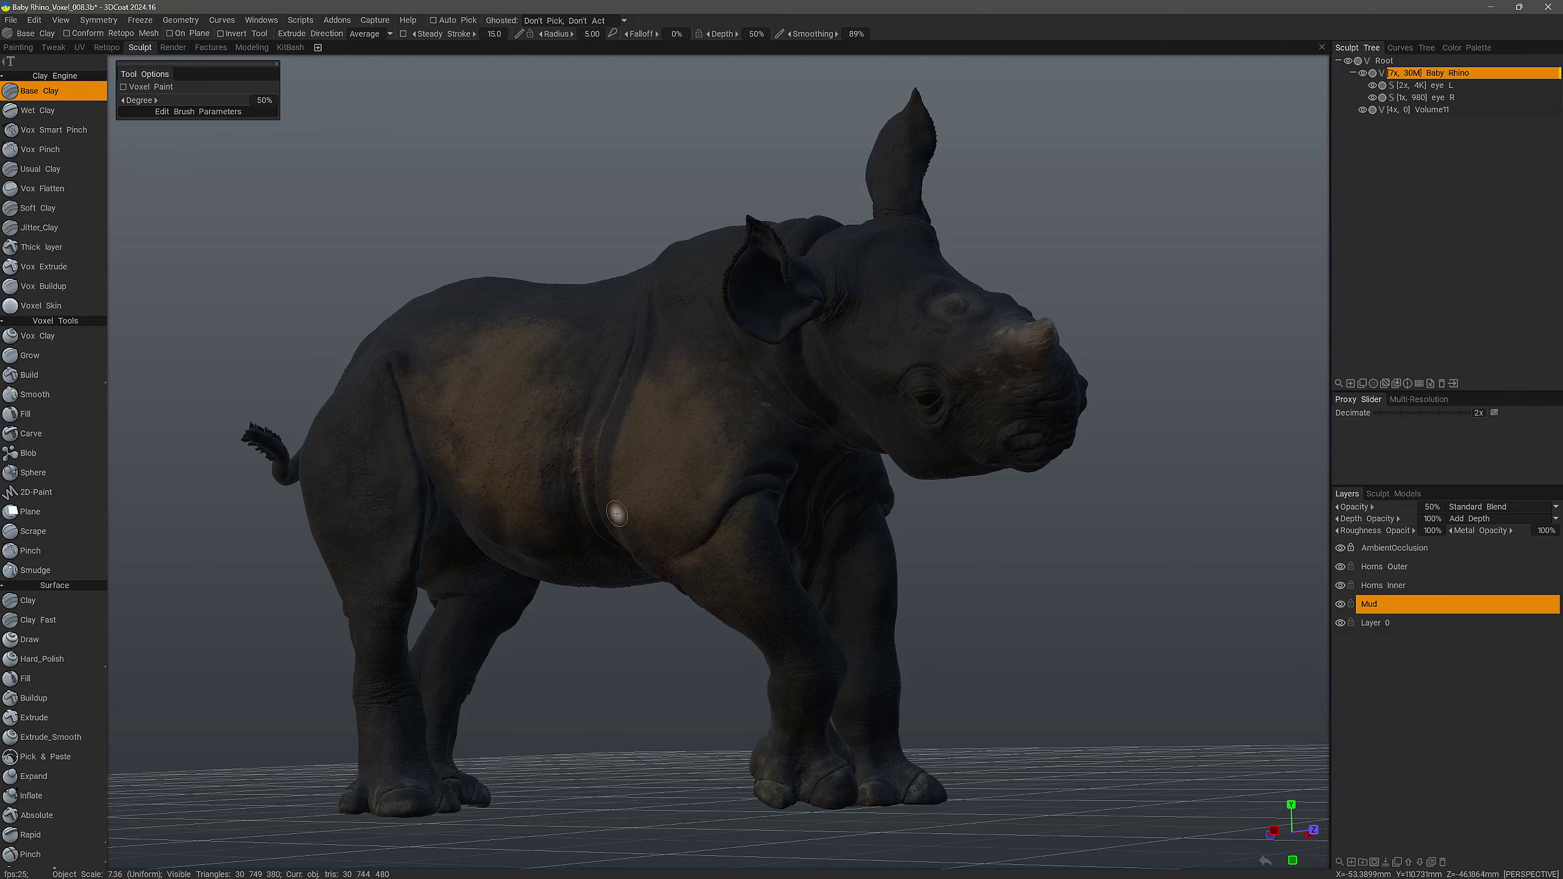
alt+drag(617, 513, 595, 344)
middle_drag(595, 343, 696, 502)
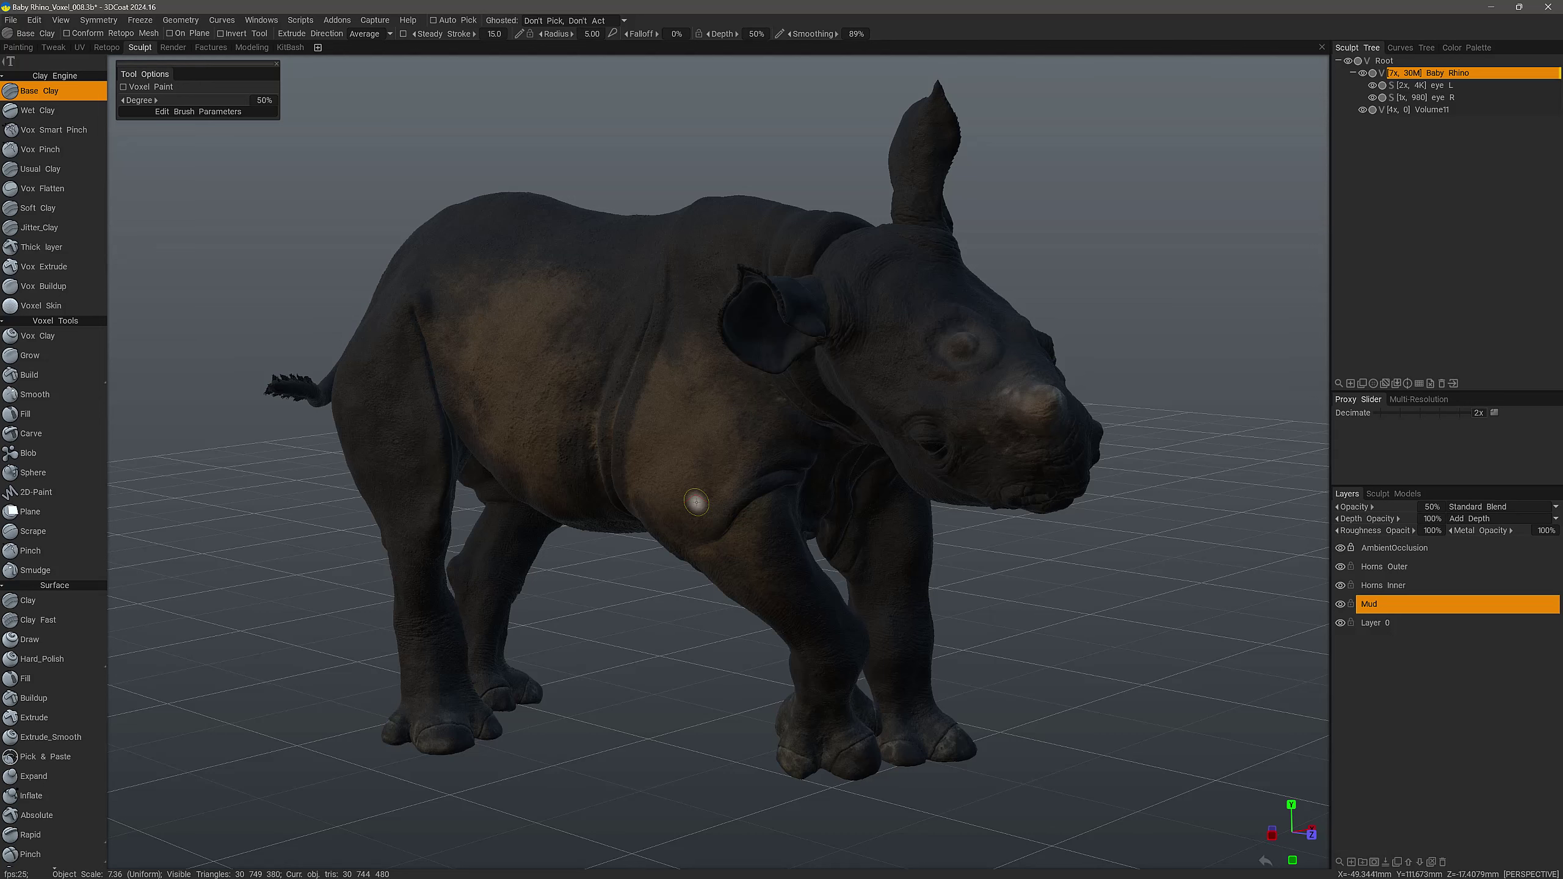
mouse_move(726, 348)
middle_down()
mouse_move(716, 446)
mouse_move(678, 439)
mouse_move(691, 447)
middle_up()
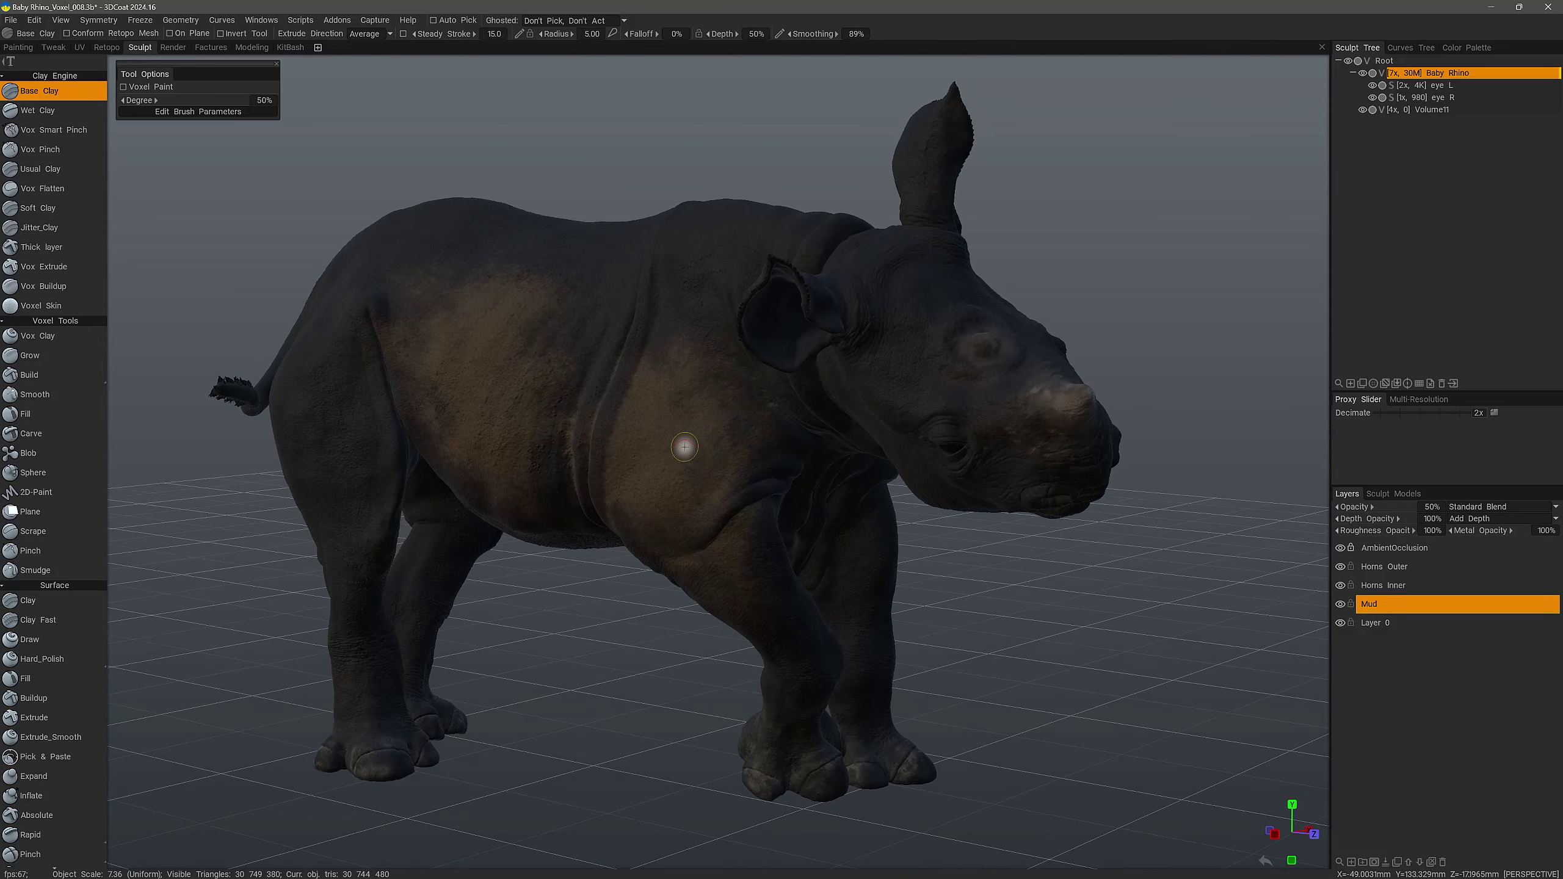
mouse_move(684, 447)
middle_down()
mouse_move(610, 374)
mouse_move(560, 455)
mouse_move(572, 535)
mouse_move(565, 505)
mouse_move(587, 504)
middle_up()
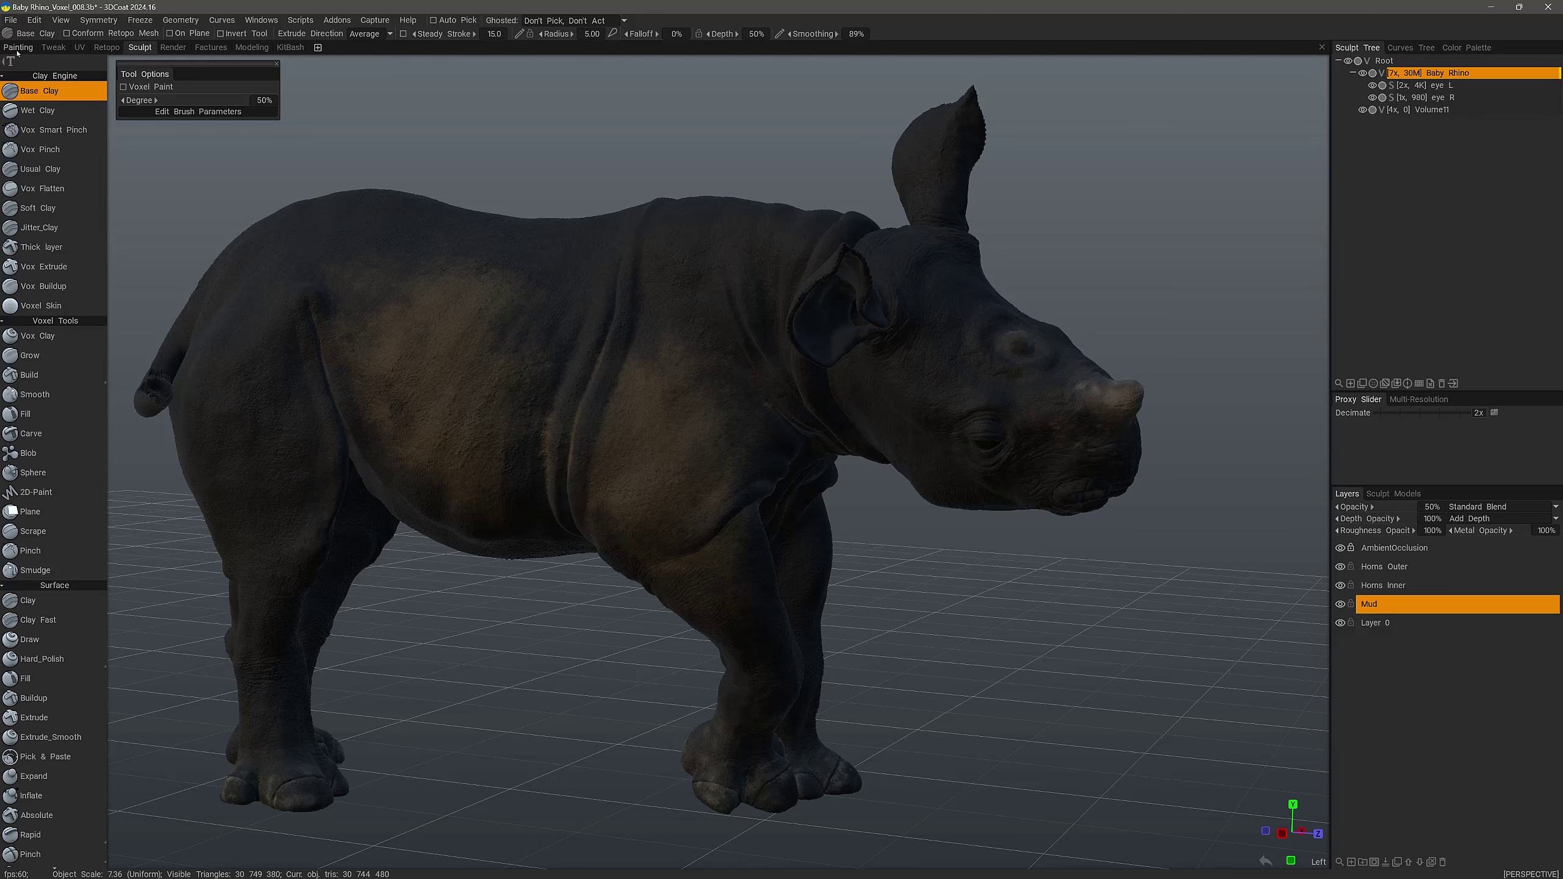
Switch to the Painting workspace and look through the available brush condition masks, from More on Concave to More on Dent
mouse_move(285, 313)
alt+mouse_down()
mouse_move(401, 415)
mouse_move(565, 429)
mouse_move(453, 419)
alt+mouse_up()
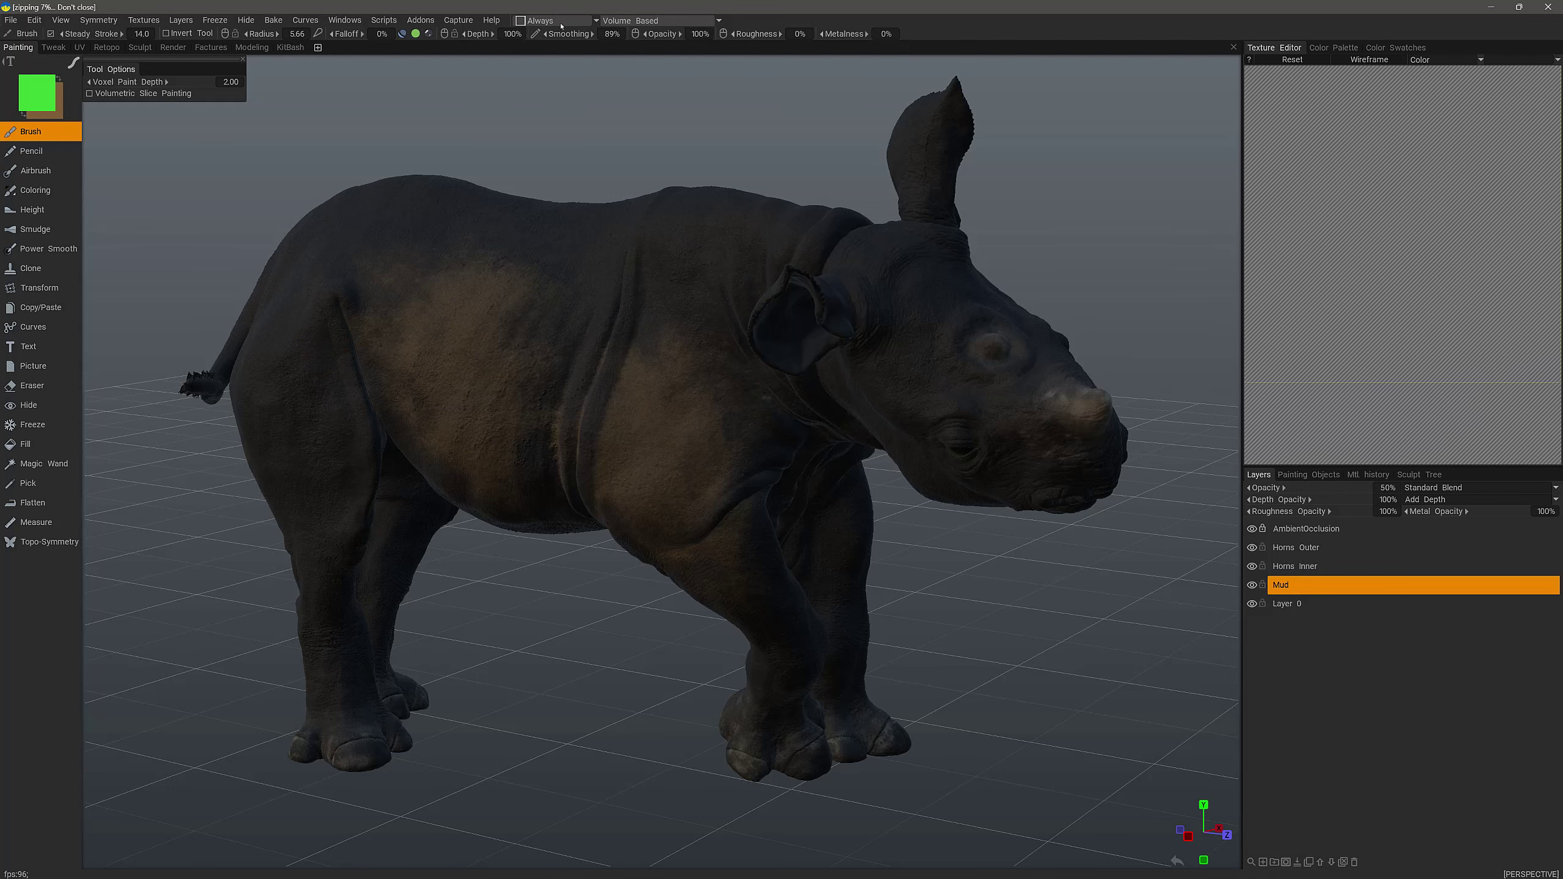
click(566, 22)
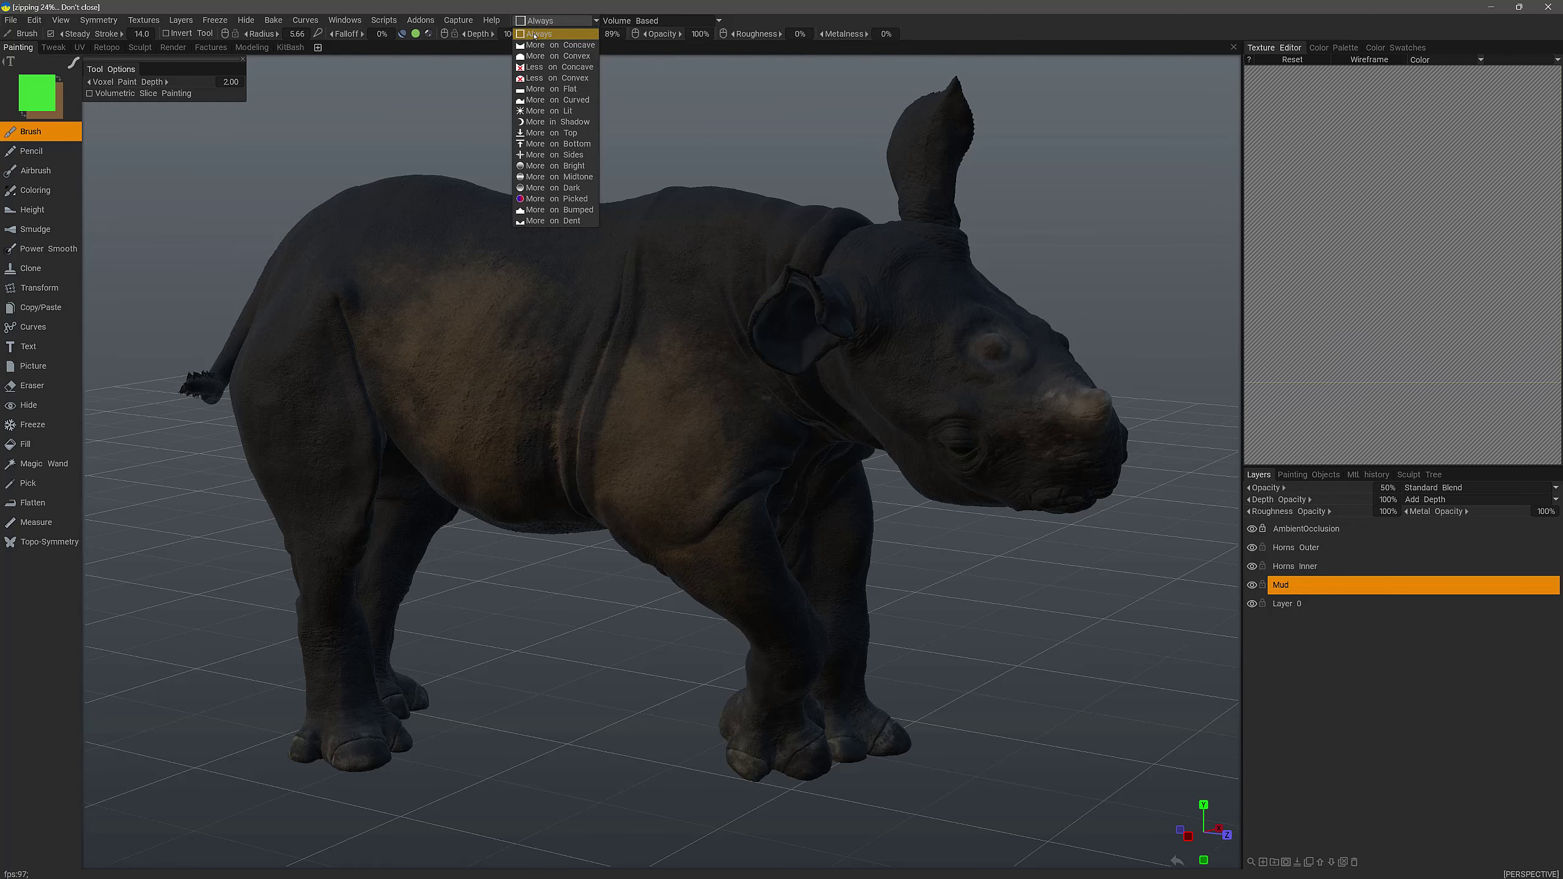
click(540, 35)
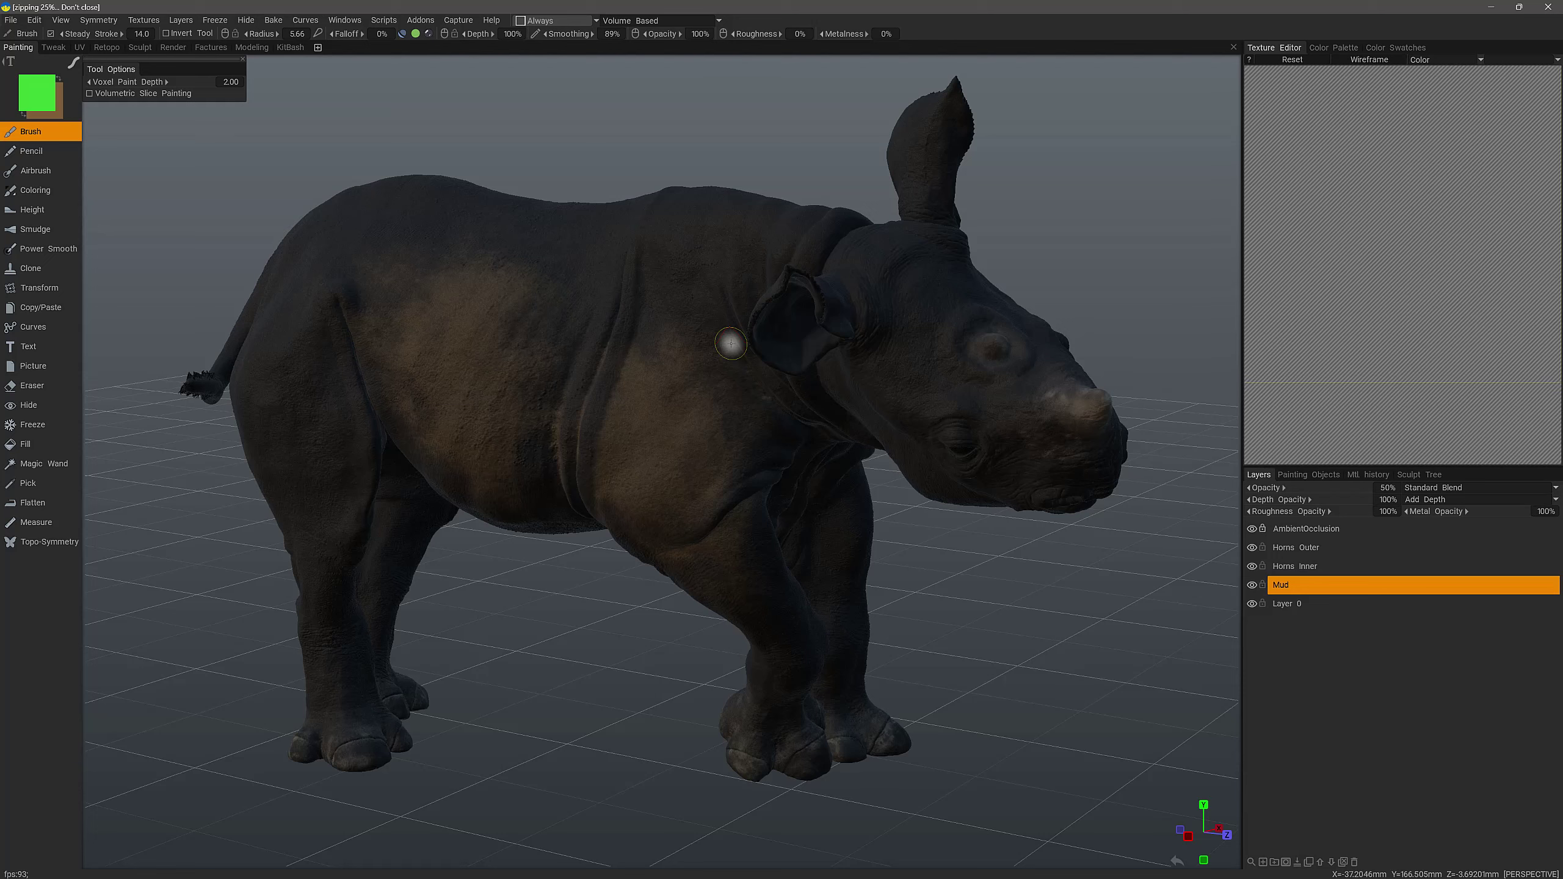
click(575, 20)
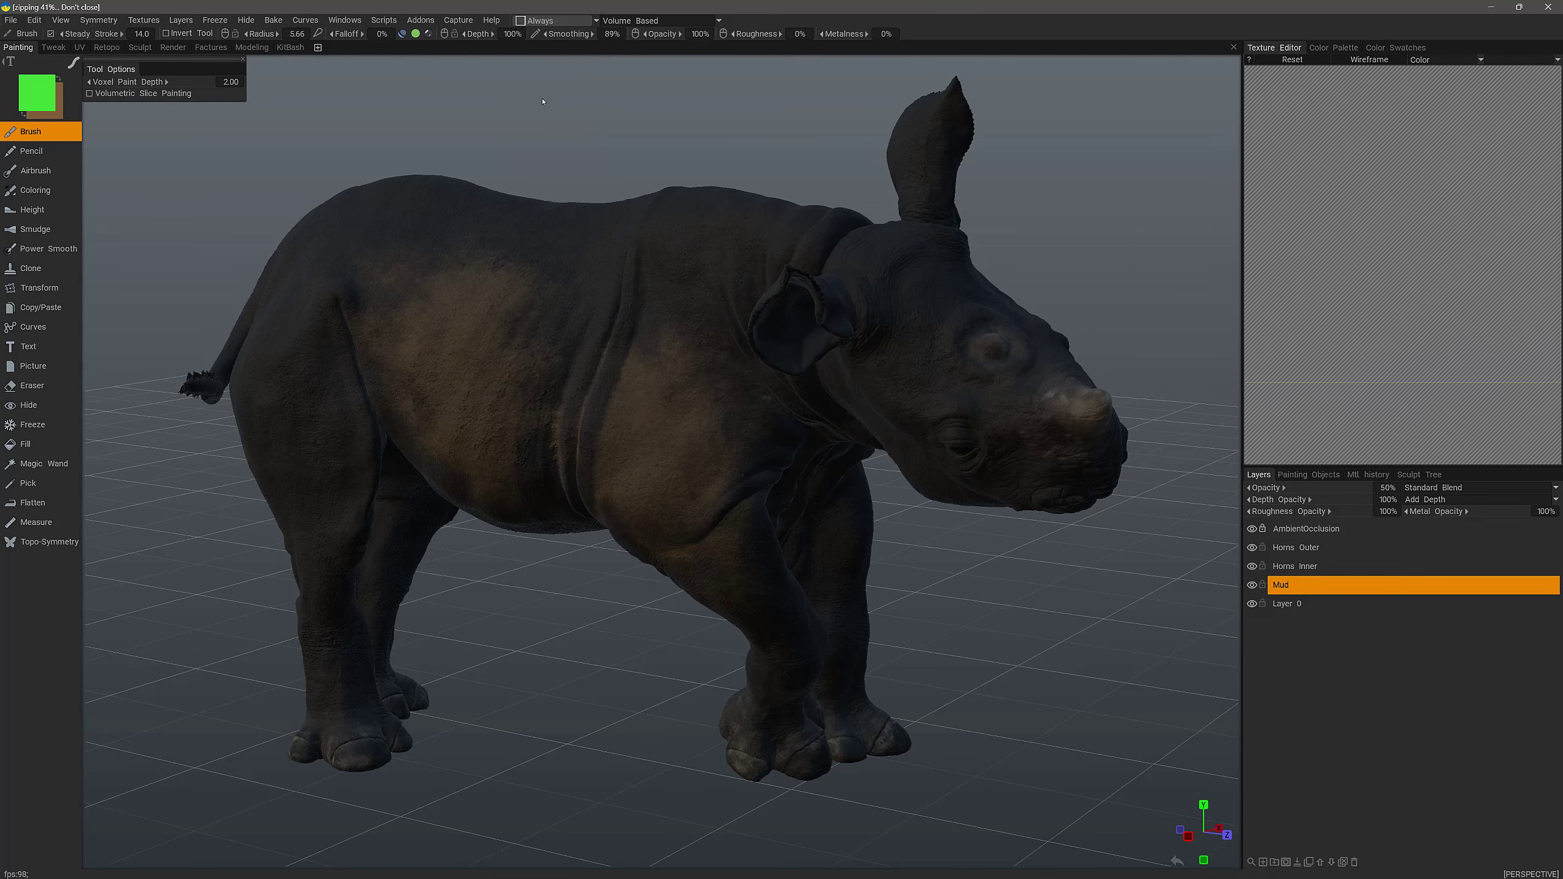
click(565, 25)
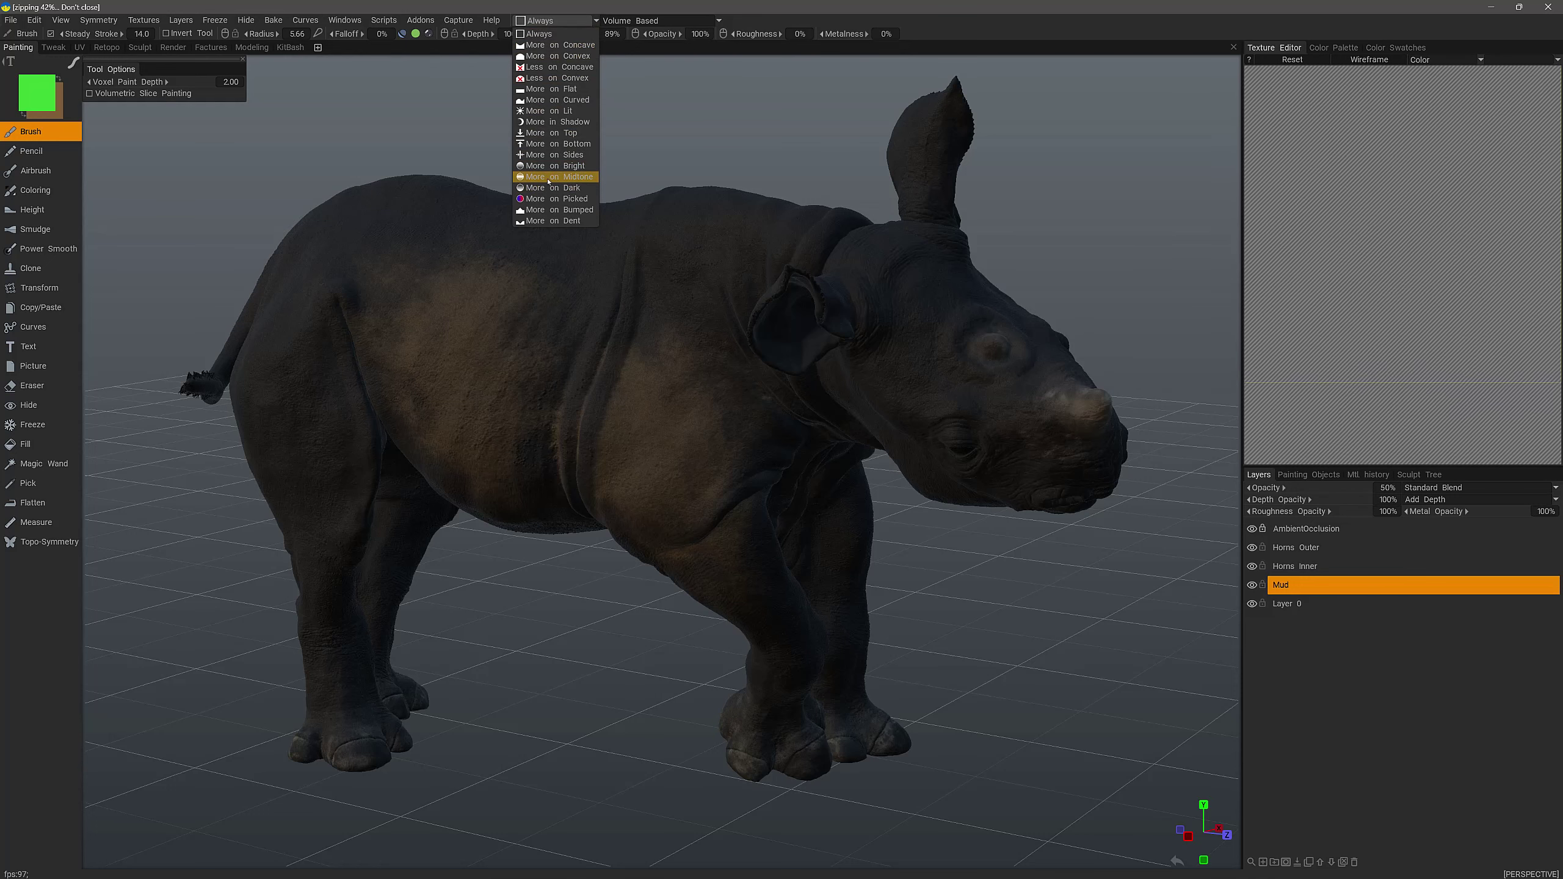
click(703, 426)
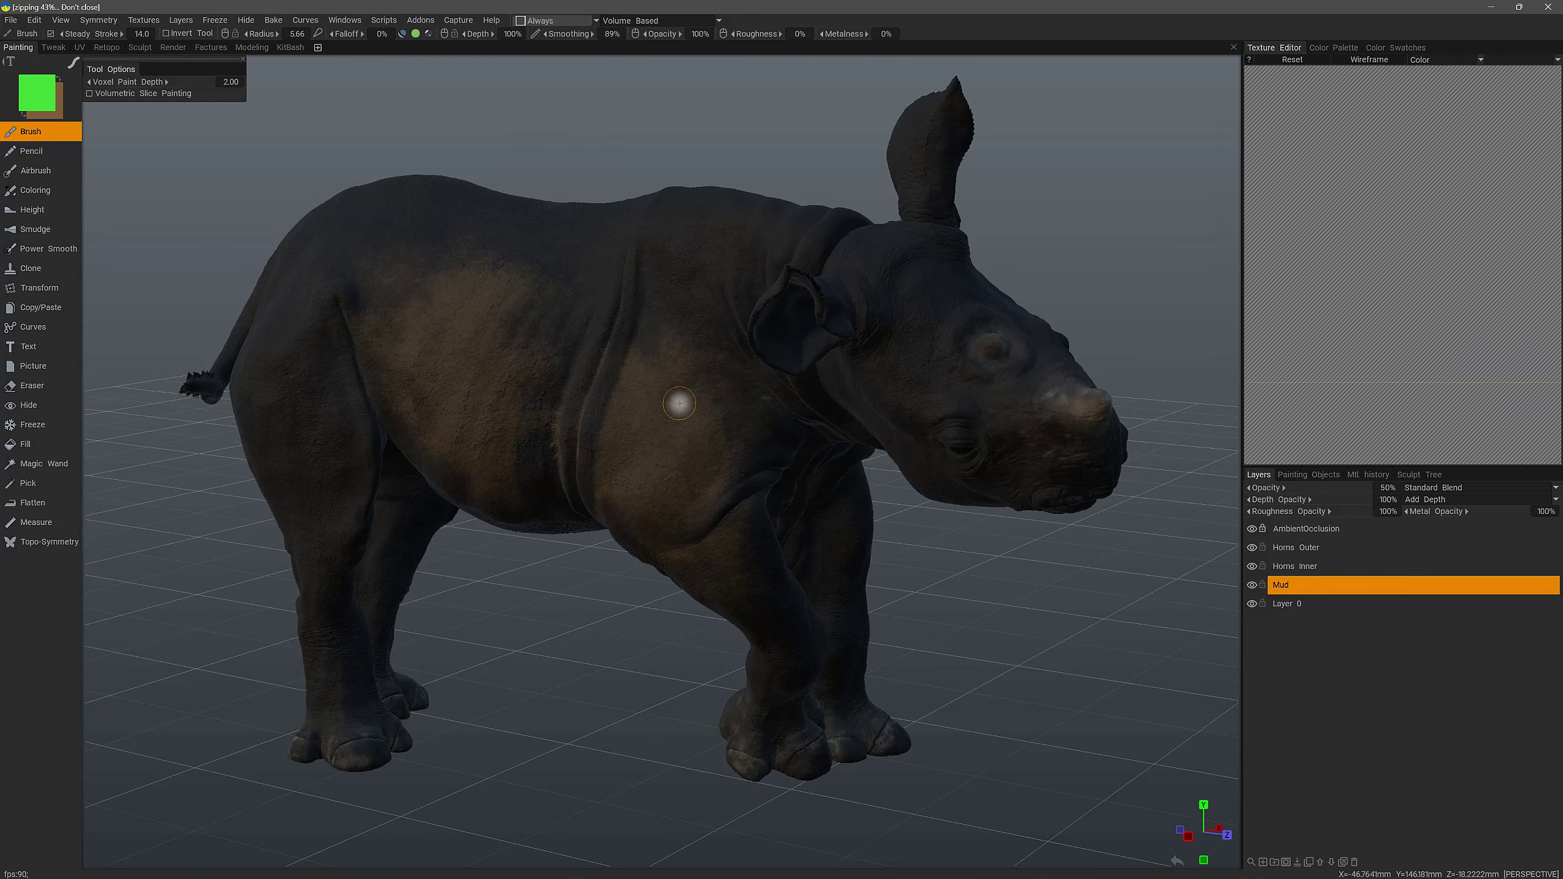
Return to the Sculpt workspace and convert the Baby Rhino volume from voxel to surface mode
click(35, 20)
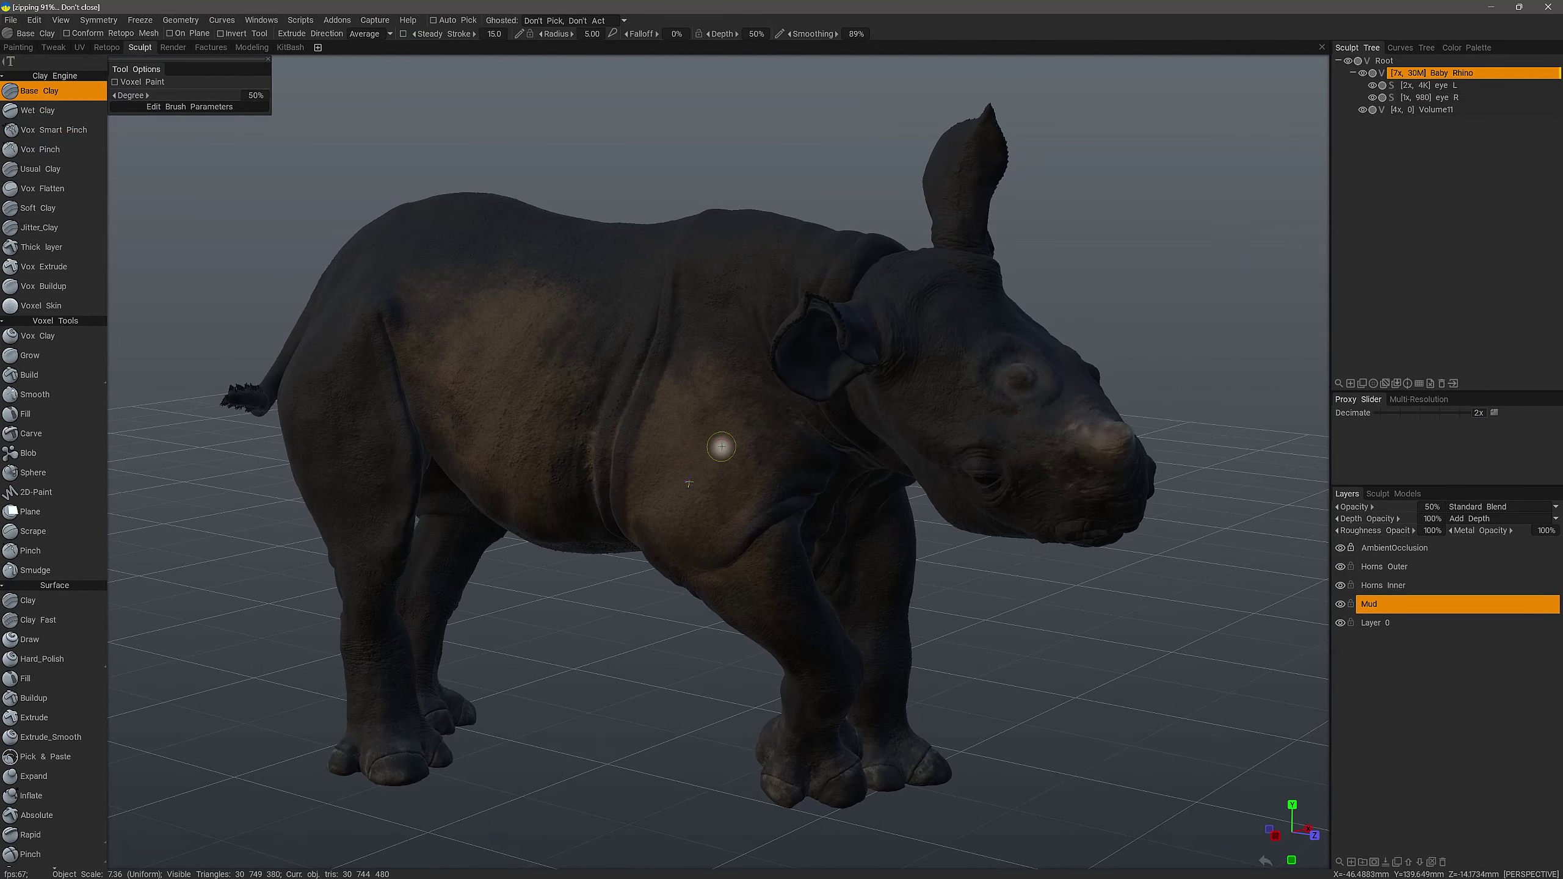
alt+drag(608, 407, 622, 468)
alt+drag(743, 453, 581, 466)
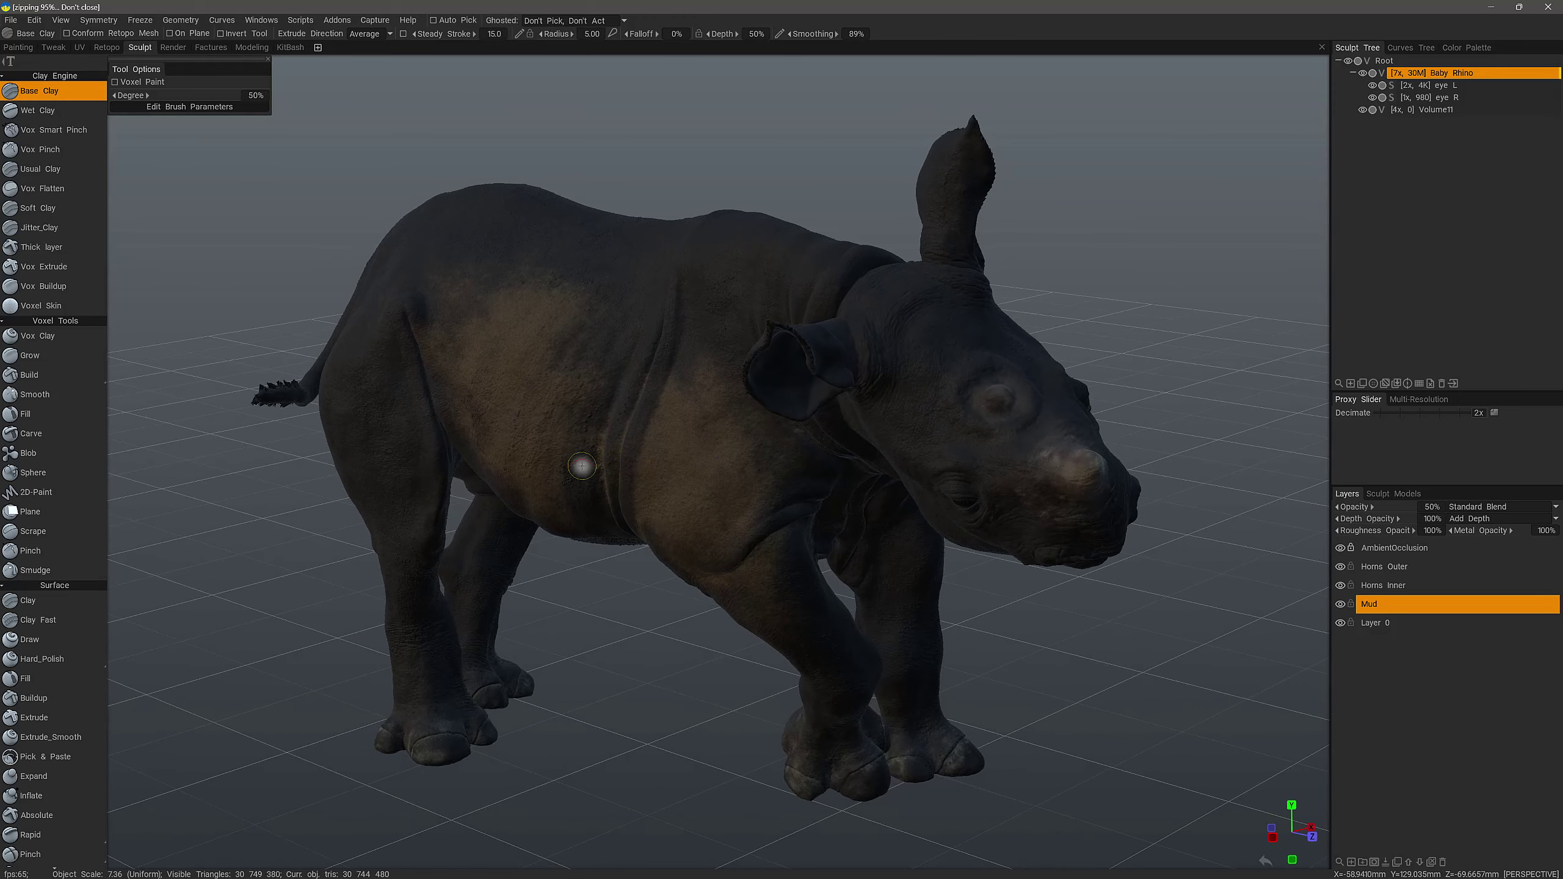
click(1389, 74)
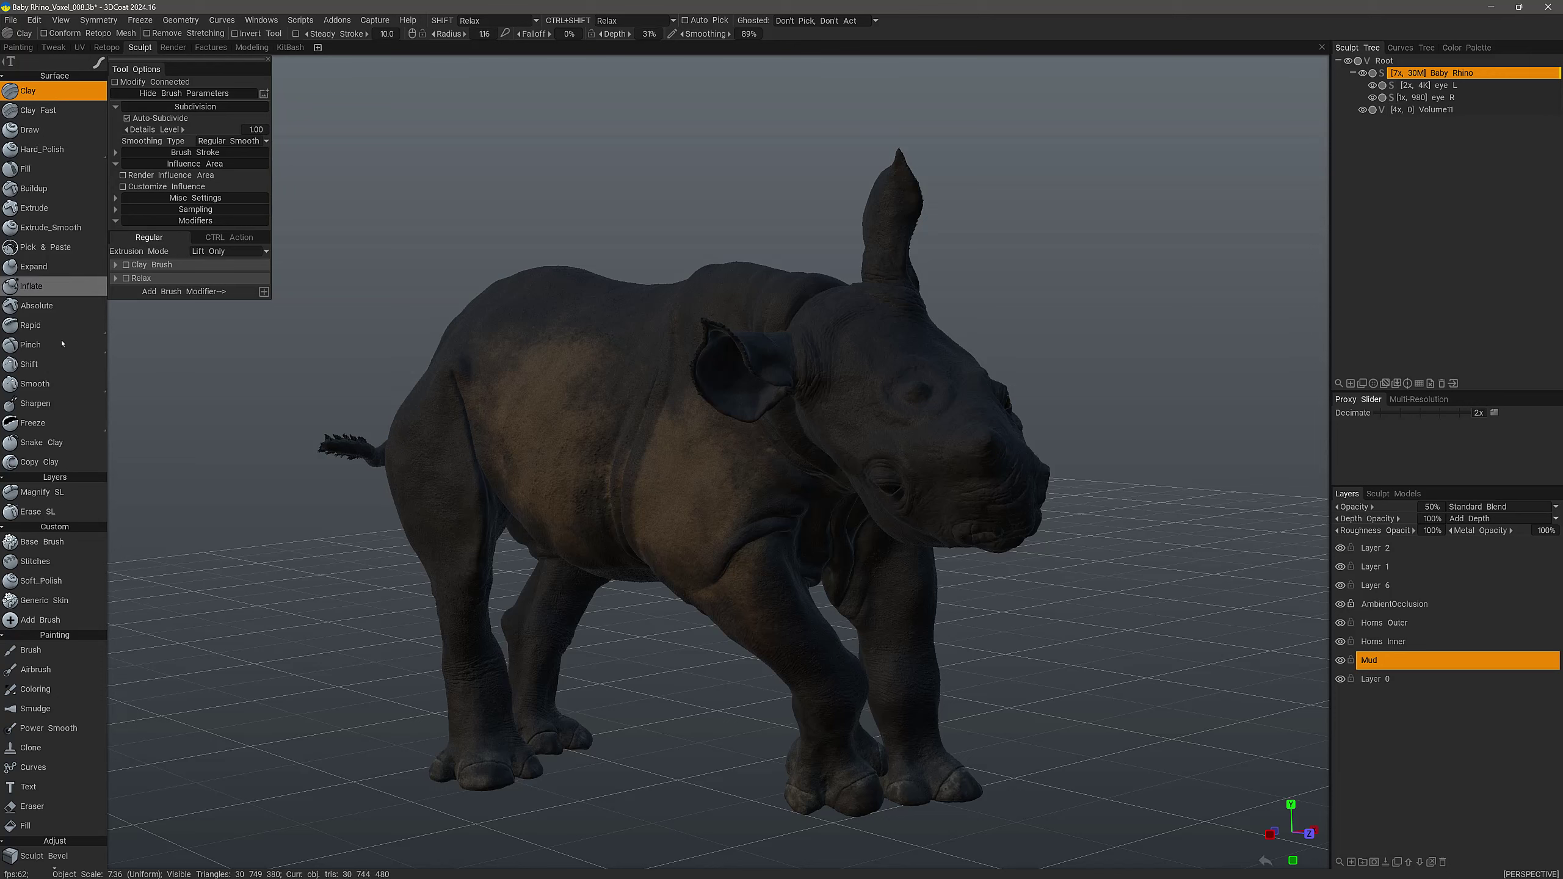
Freeze a large rounded patch on the rhino's flank with the Freeze tool and store it as a polygroup layer
click(48, 425)
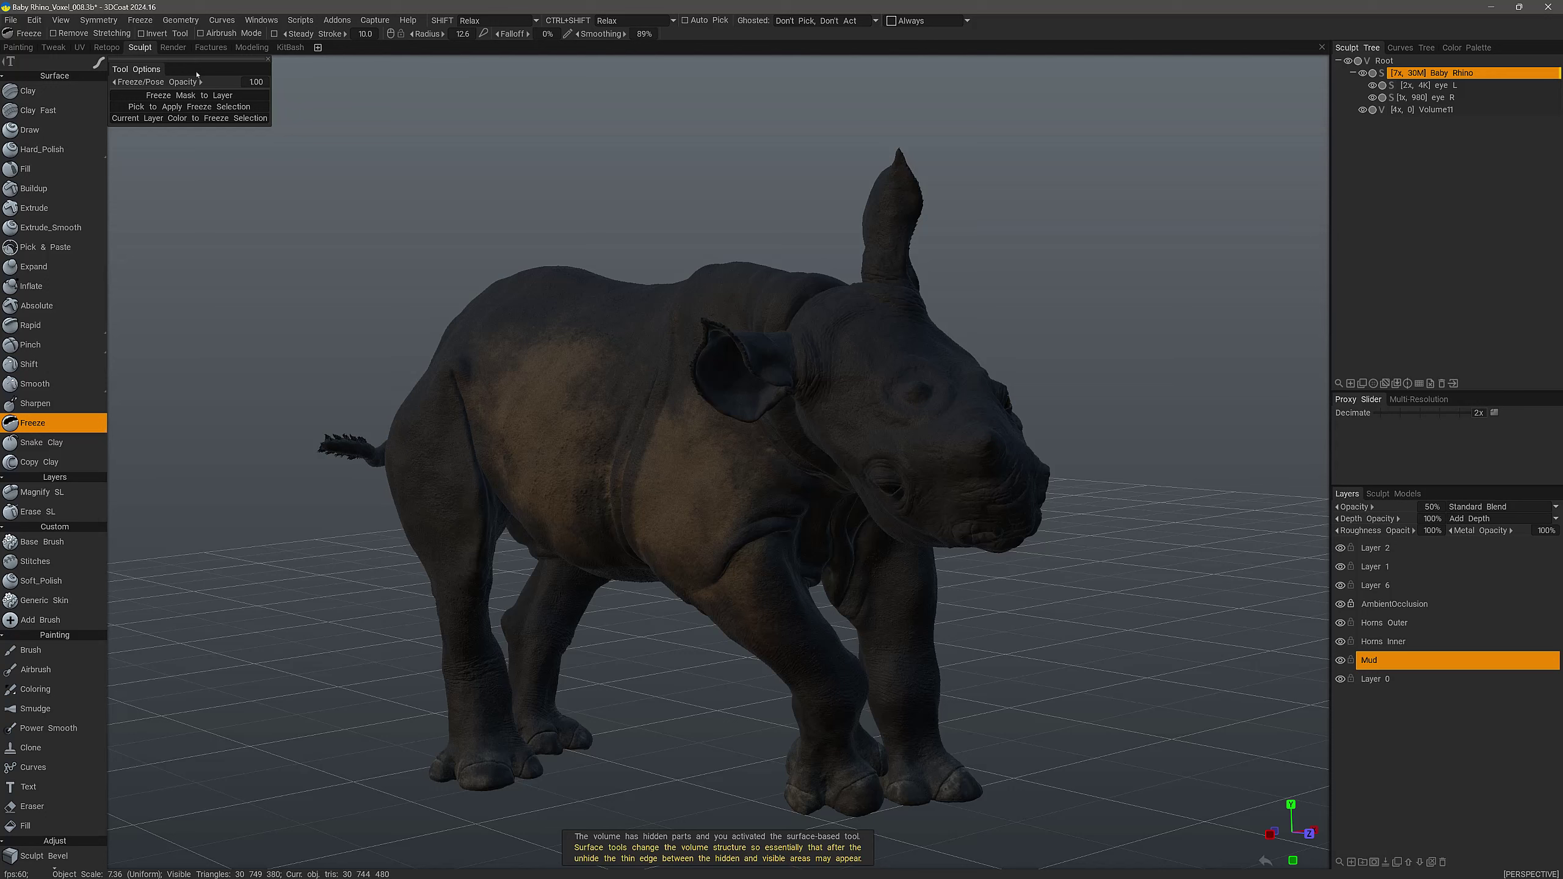
drag(193, 66, 213, 91)
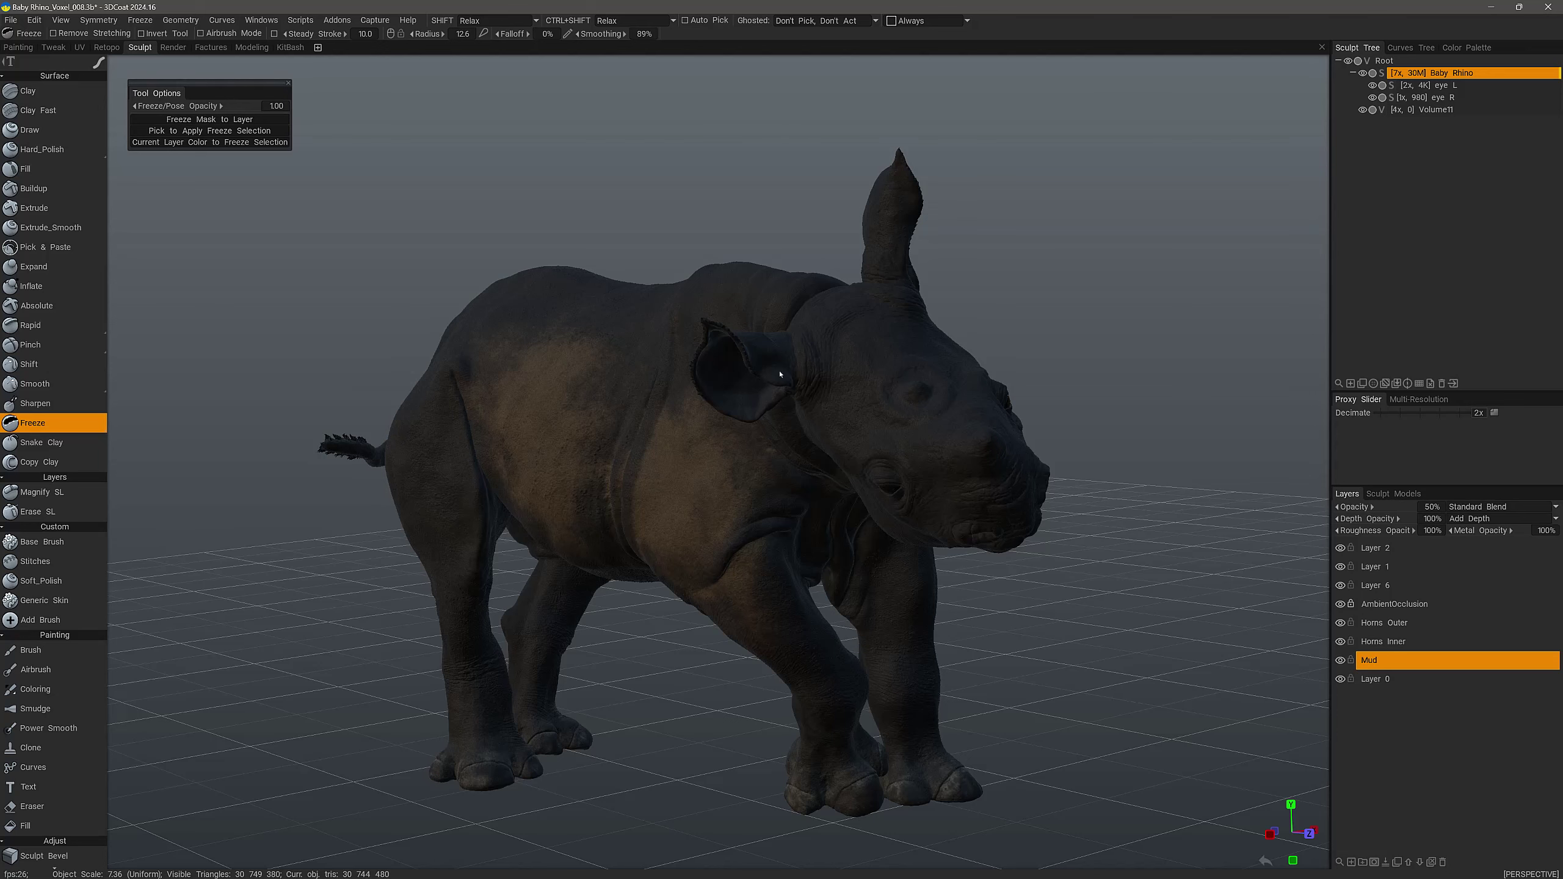
click(1376, 547)
mouse_move(1012, 489)
middle_down()
mouse_move(411, 412)
mouse_move(530, 408)
mouse_move(513, 415)
middle_up()
mouse_move(490, 382)
mouse_down()
mouse_move(523, 462)
mouse_move(458, 376)
mouse_move(600, 390)
mouse_move(523, 426)
mouse_move(443, 376)
mouse_move(518, 336)
mouse_move(453, 355)
mouse_move(522, 454)
mouse_move(491, 460)
mouse_up()
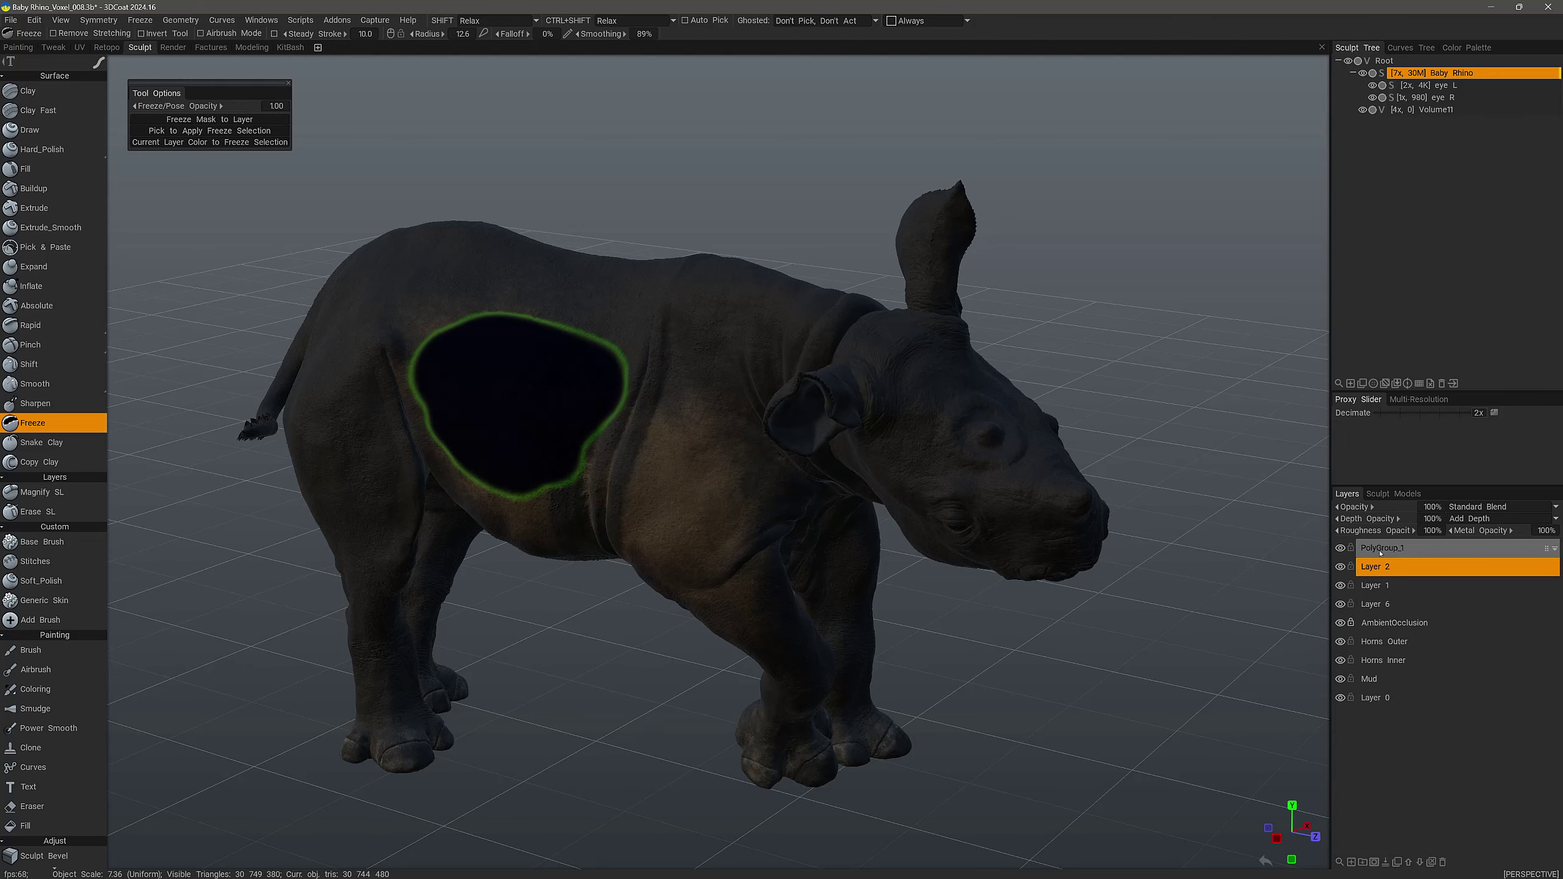
Select the PolyGroup_1 layer and clear the freeze mask from the rhino
click(1376, 552)
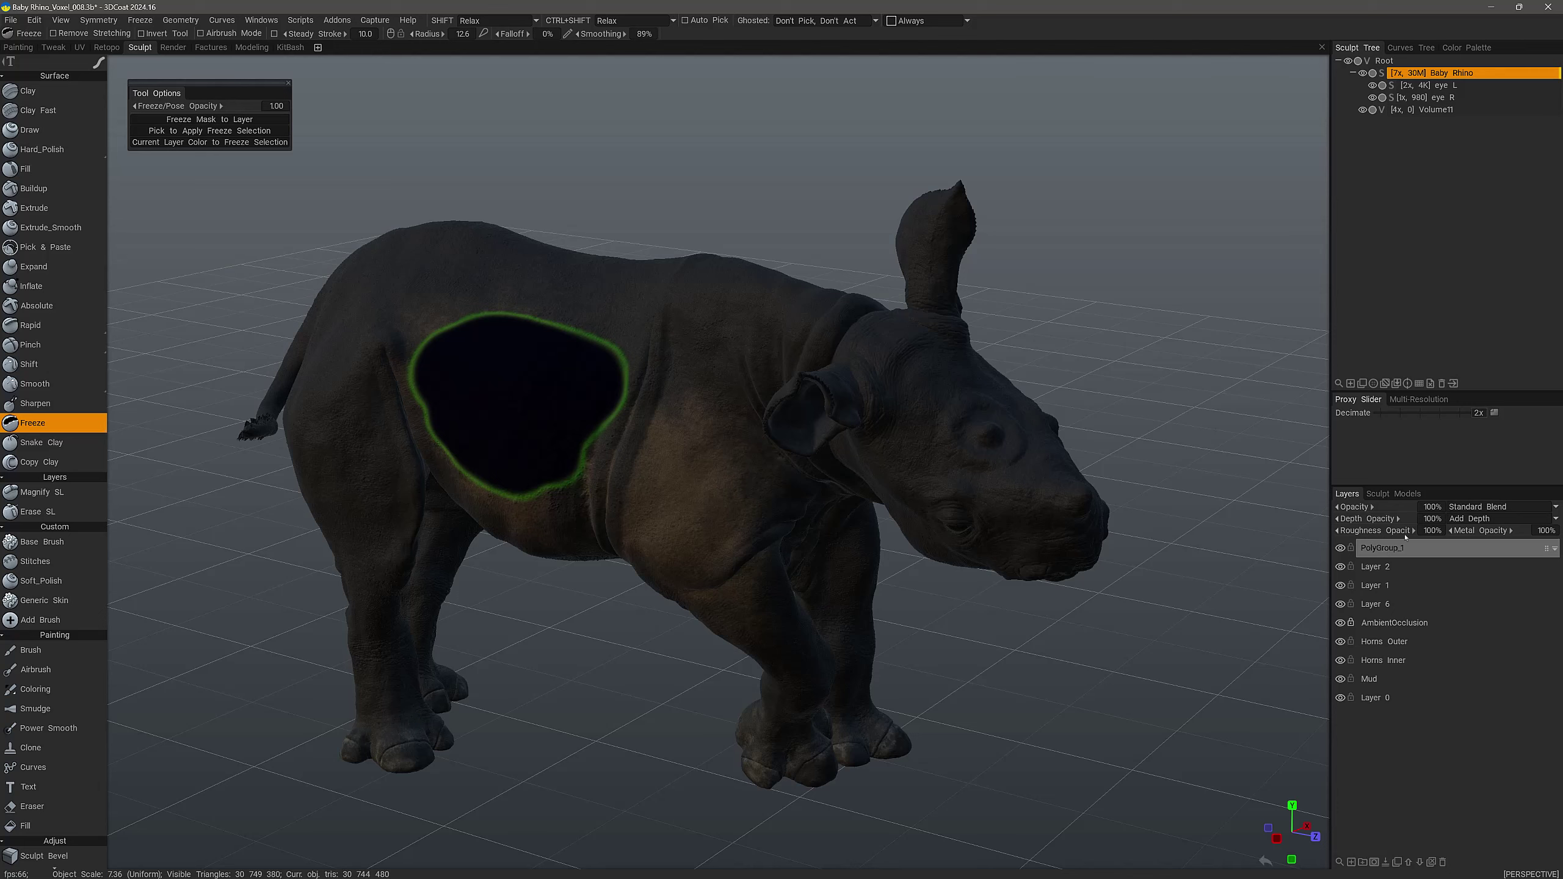
drag(606, 606, 643, 562)
drag(1132, 541, 1095, 541)
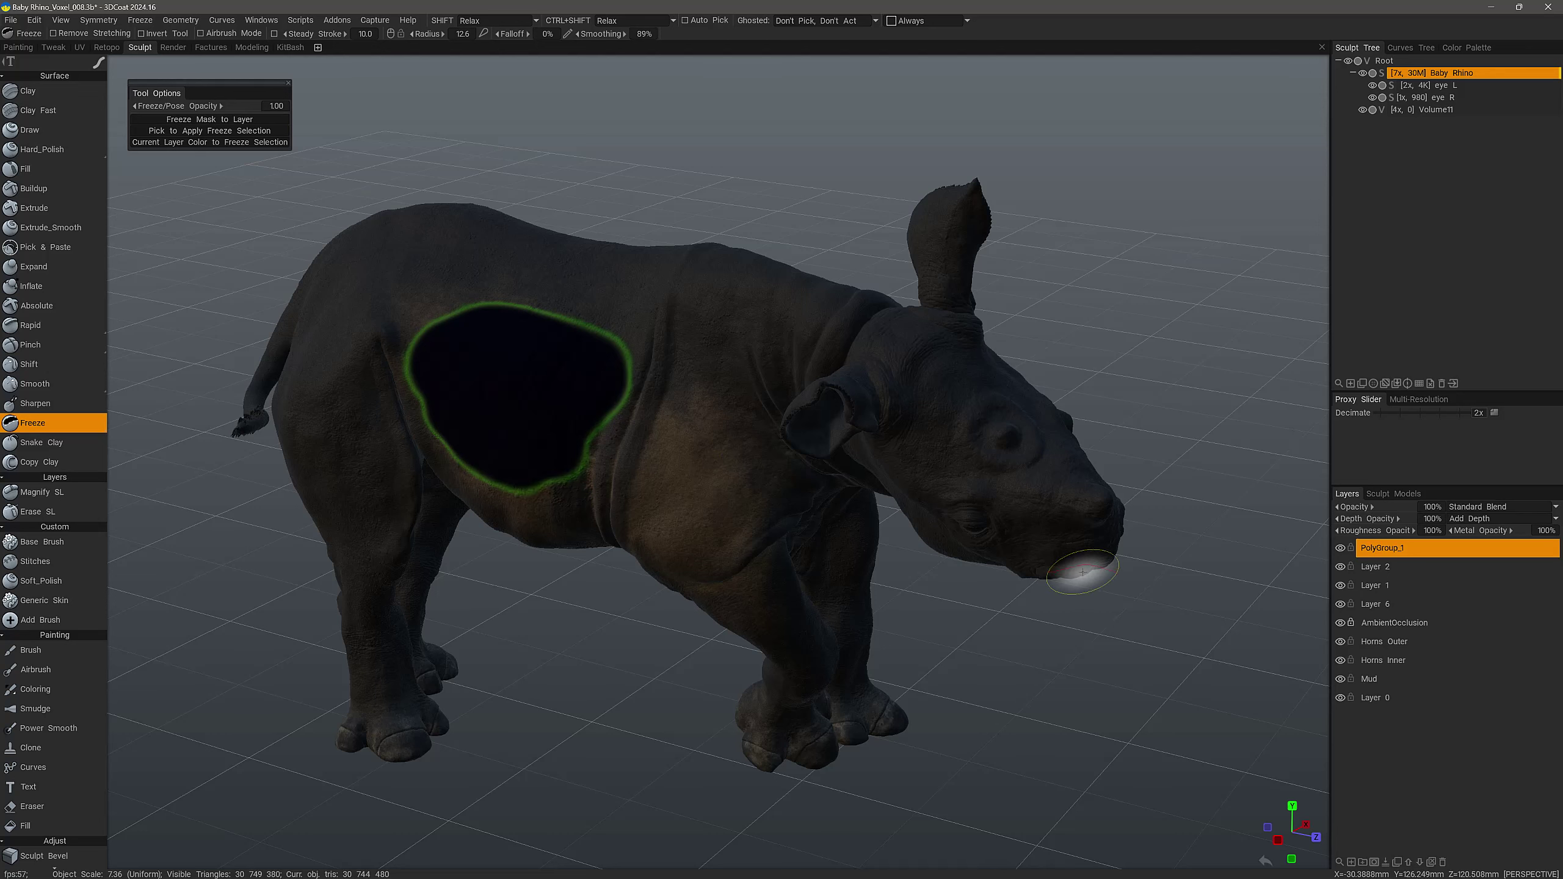
key(ctrl+d)
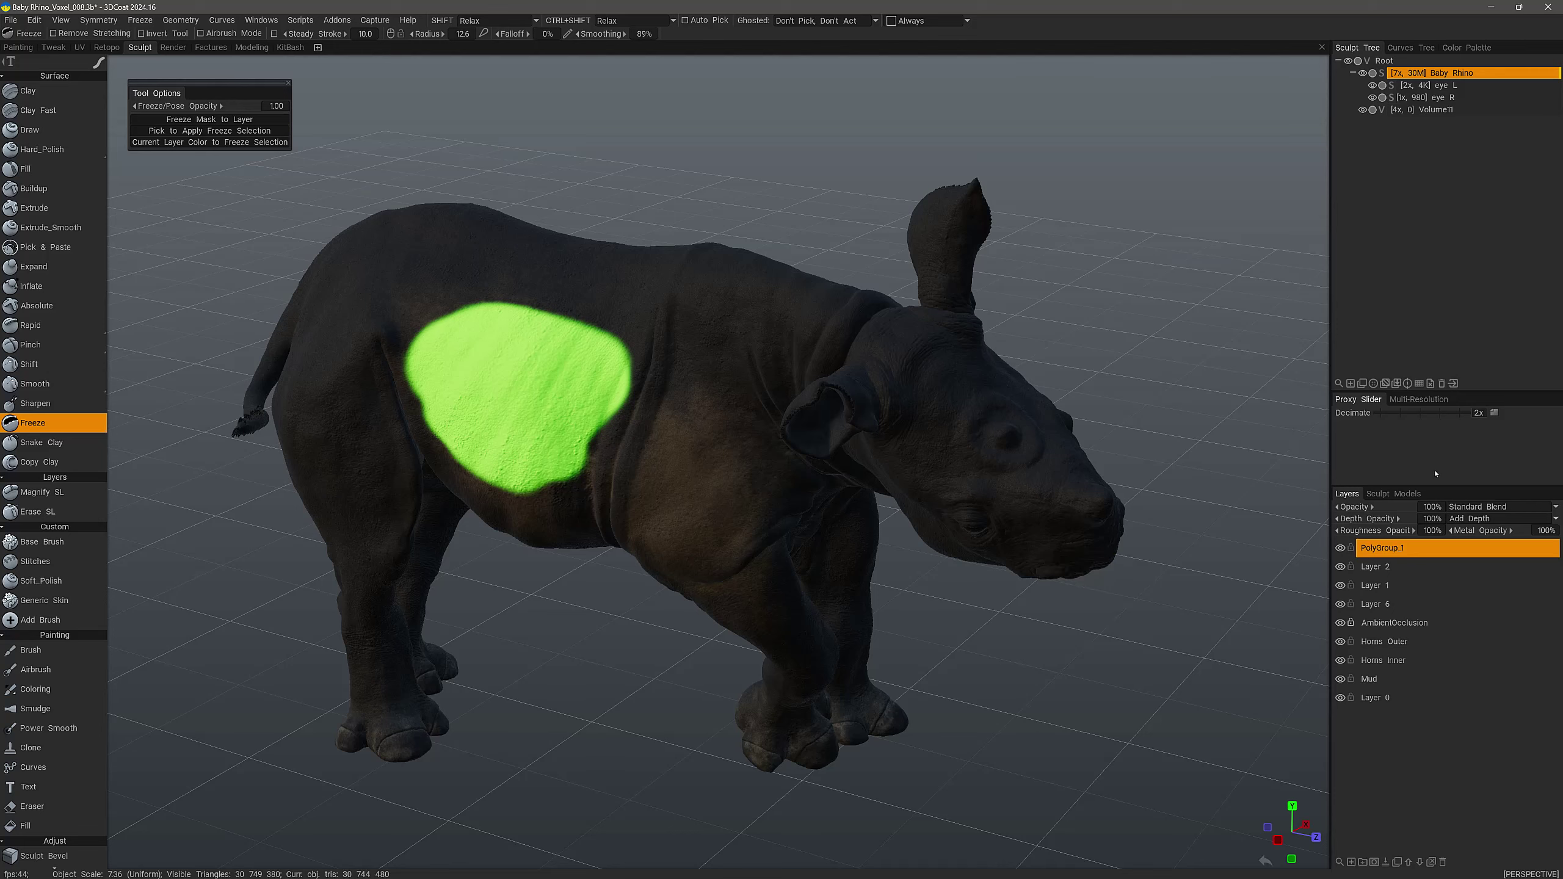
Turn the green color of the PolyGroup_1 layer back into a freeze selection on the flank
mouse_move(718, 507)
alt+mouse_down()
mouse_move(545, 503)
mouse_move(723, 502)
alt+mouse_up()
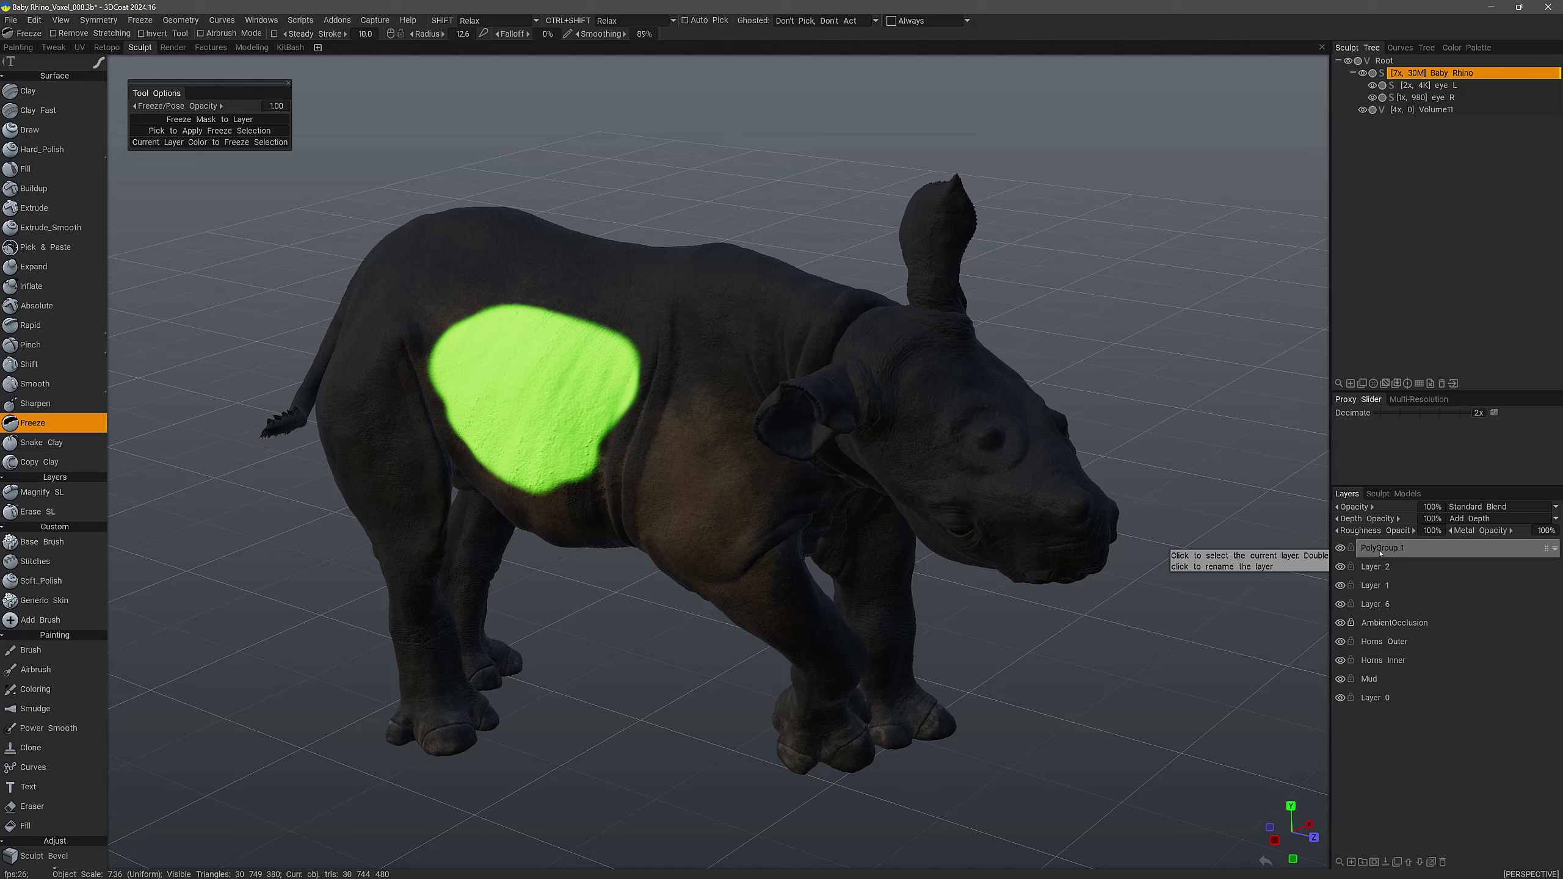
click(1380, 553)
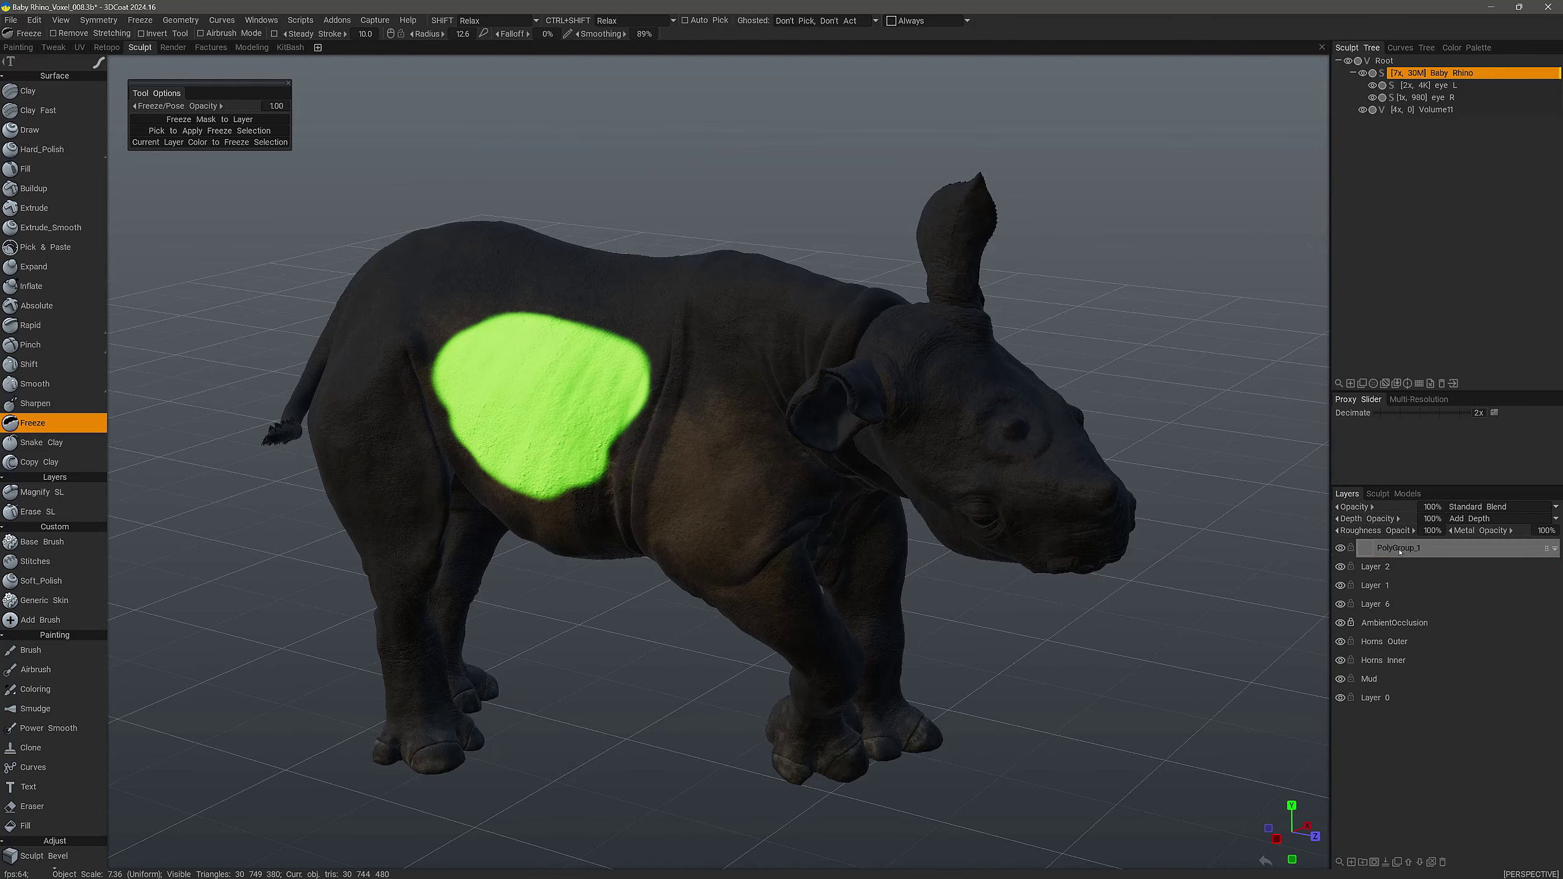
click(218, 143)
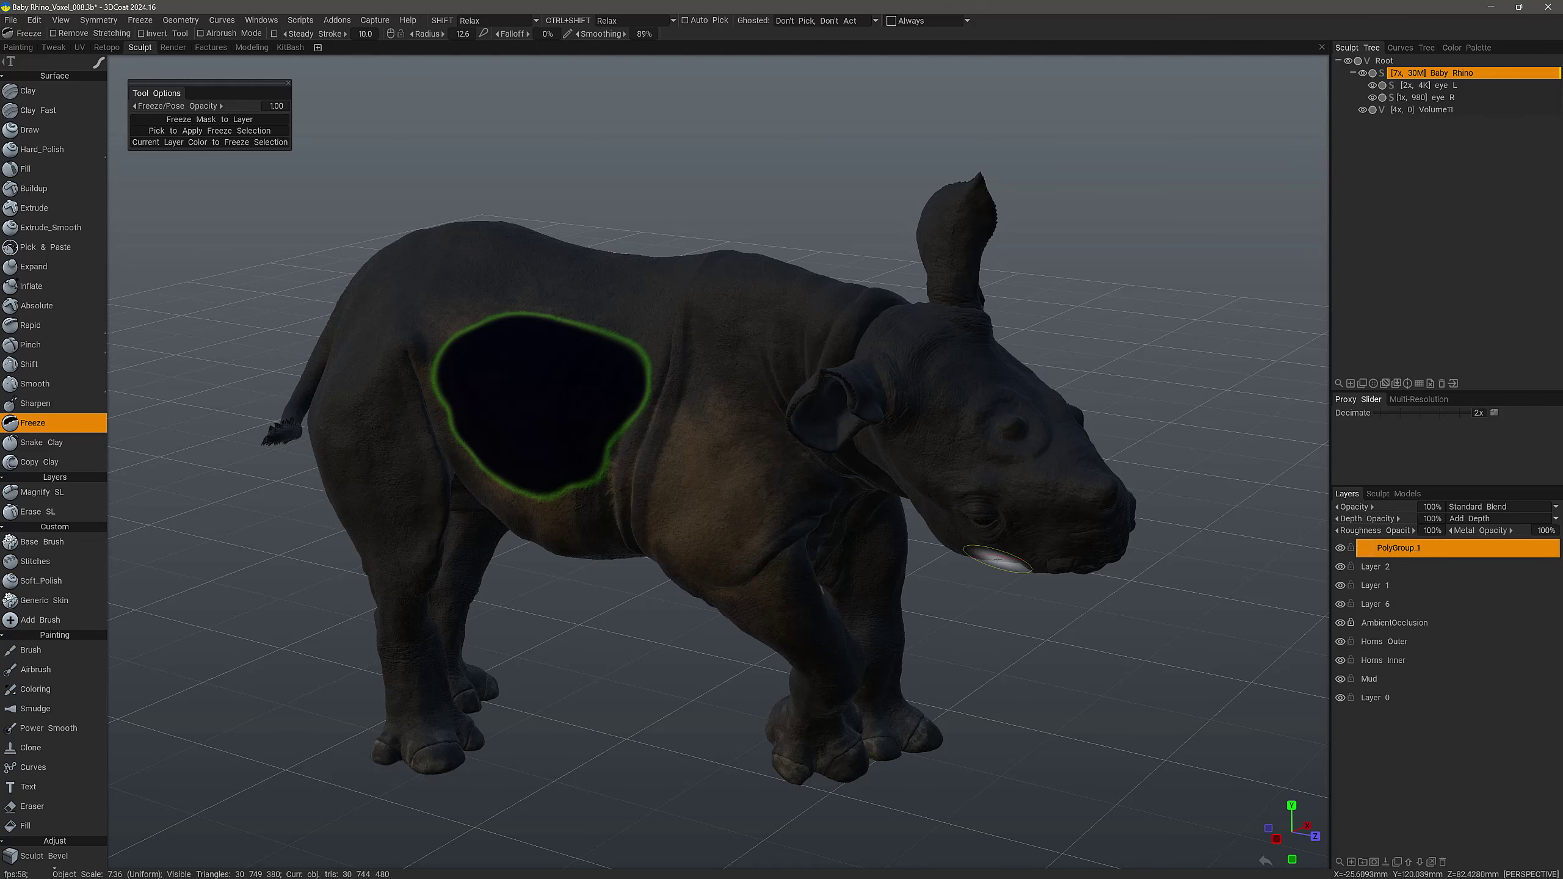
Hide the PolyGroup_1 layer and clear the freeze selection on the flank
click(1340, 549)
mouse_move(506, 373)
middle_down()
mouse_move(513, 457)
mouse_move(542, 511)
mouse_move(391, 409)
mouse_move(464, 492)
mouse_move(405, 394)
mouse_move(671, 572)
middle_up()
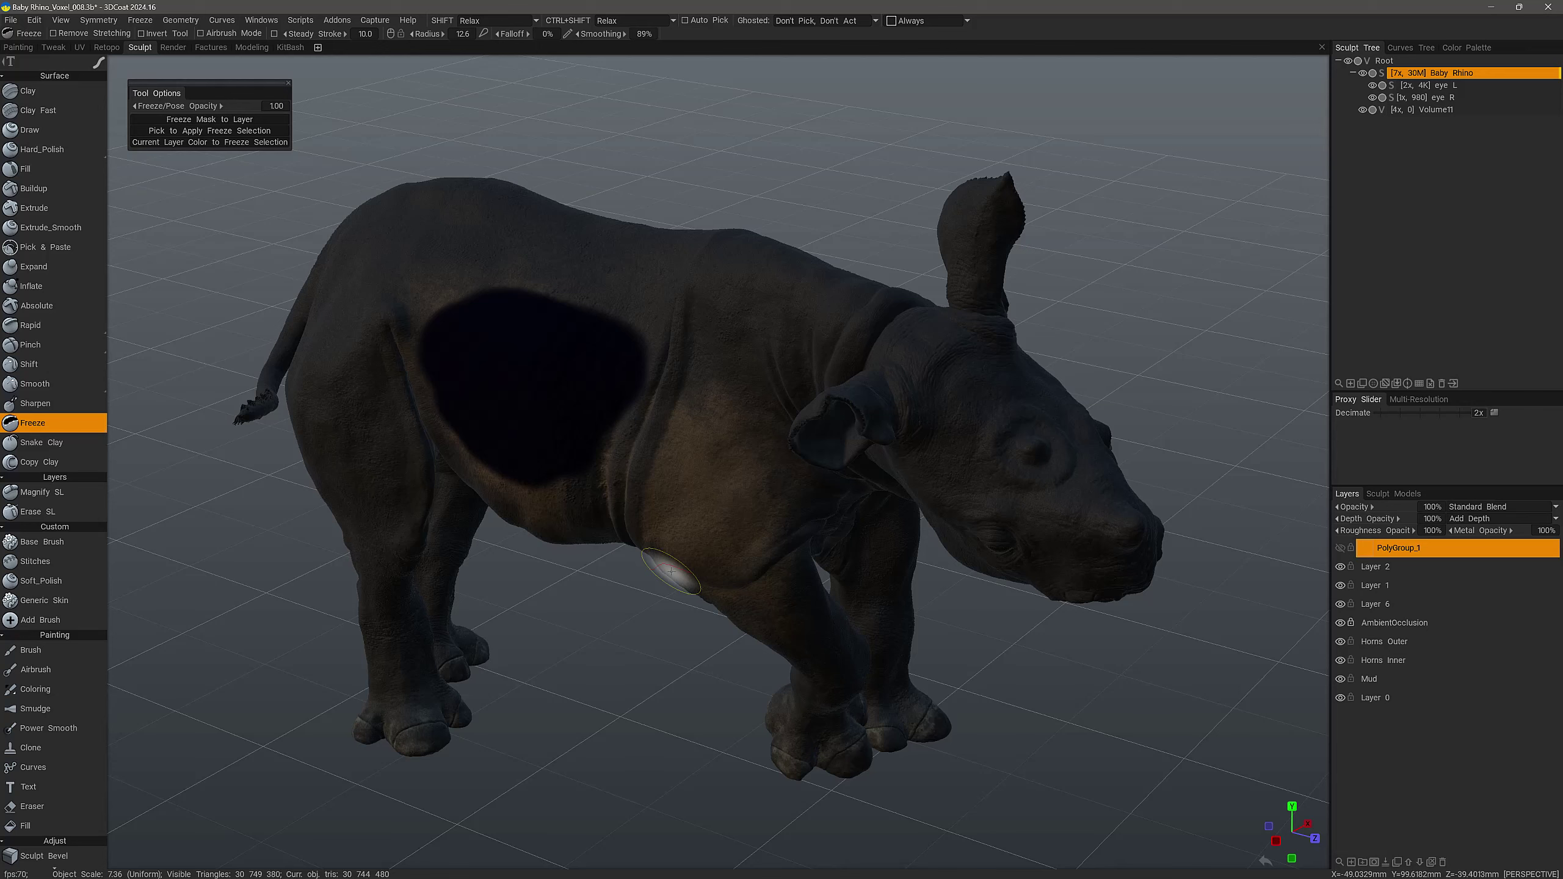
key(ctrl+d)
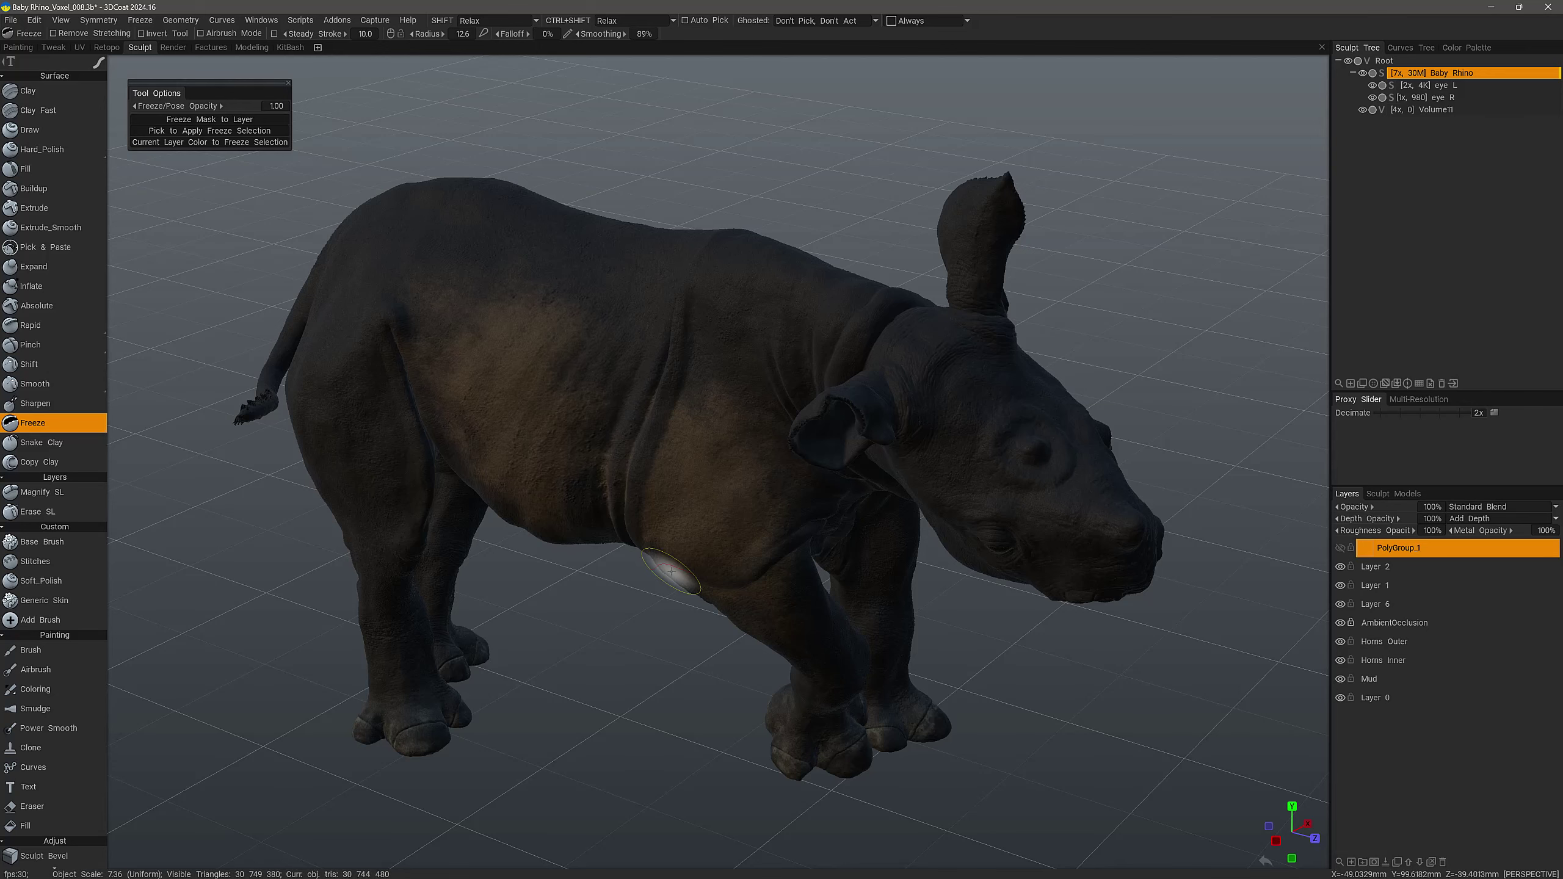
mouse_move(715, 489)
middle_down()
mouse_move(606, 521)
mouse_move(637, 588)
middle_up()
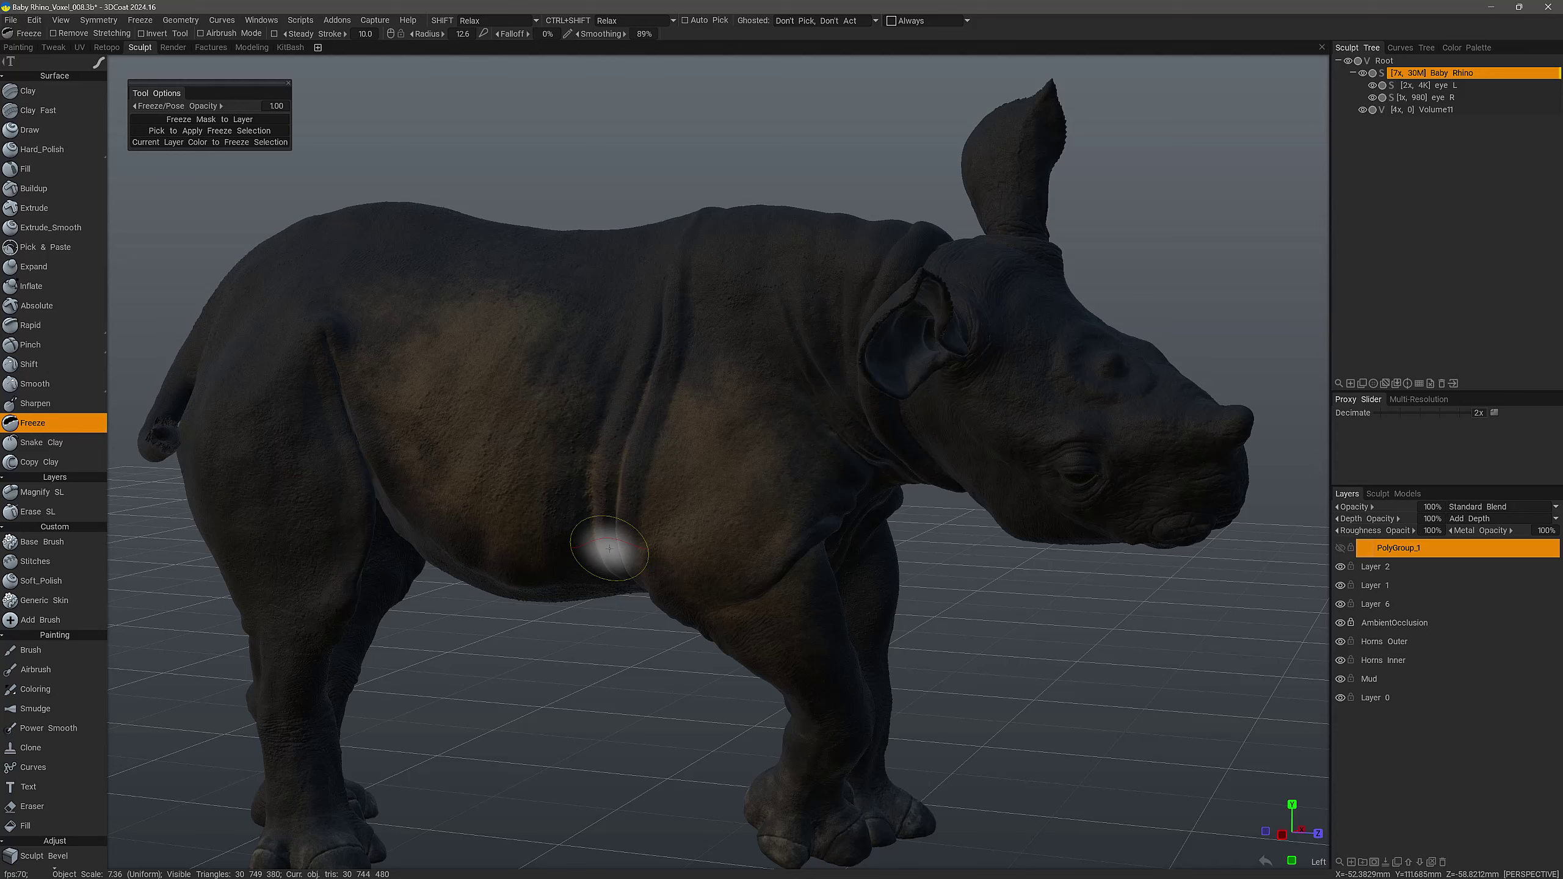
Set the Freeze tool's condition to More on Concave, and move and enlarge the Material Preview window
click(932, 20)
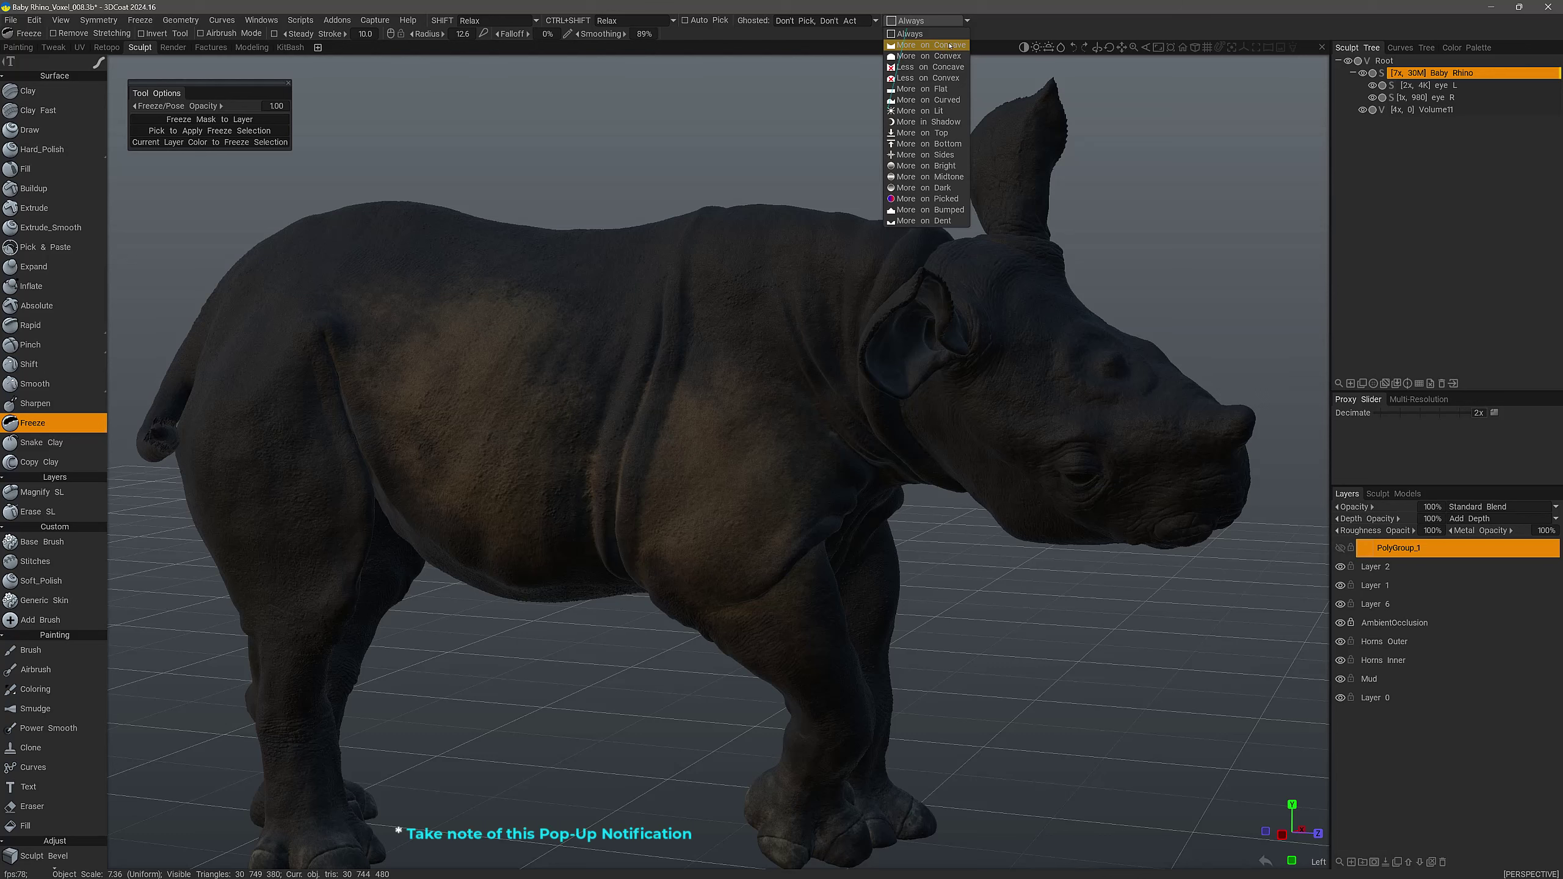
click(942, 46)
drag(811, 189, 701, 188)
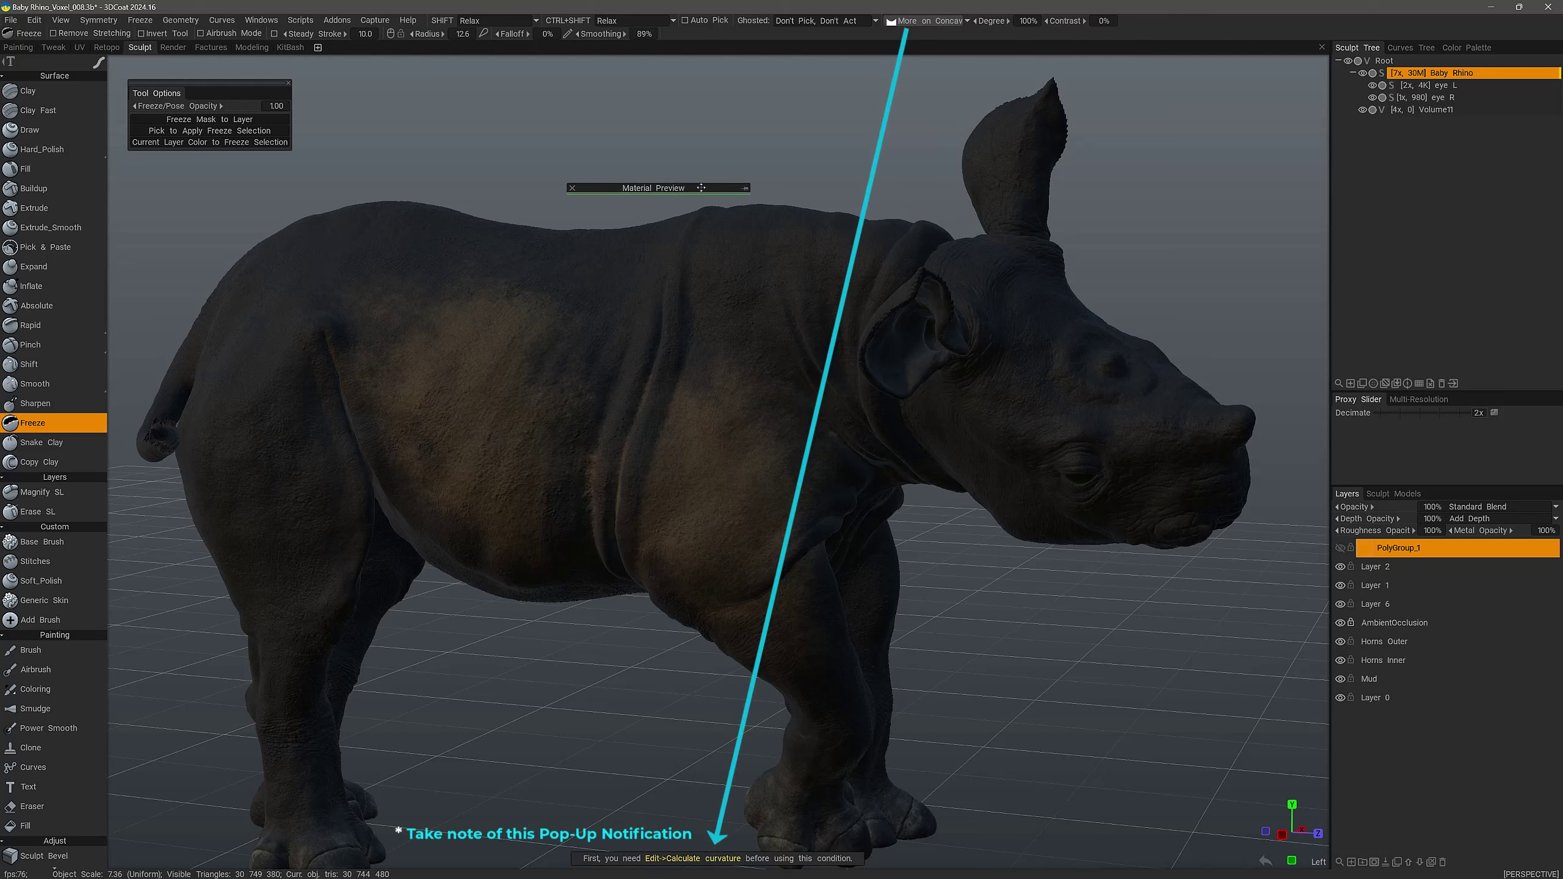
click(745, 188)
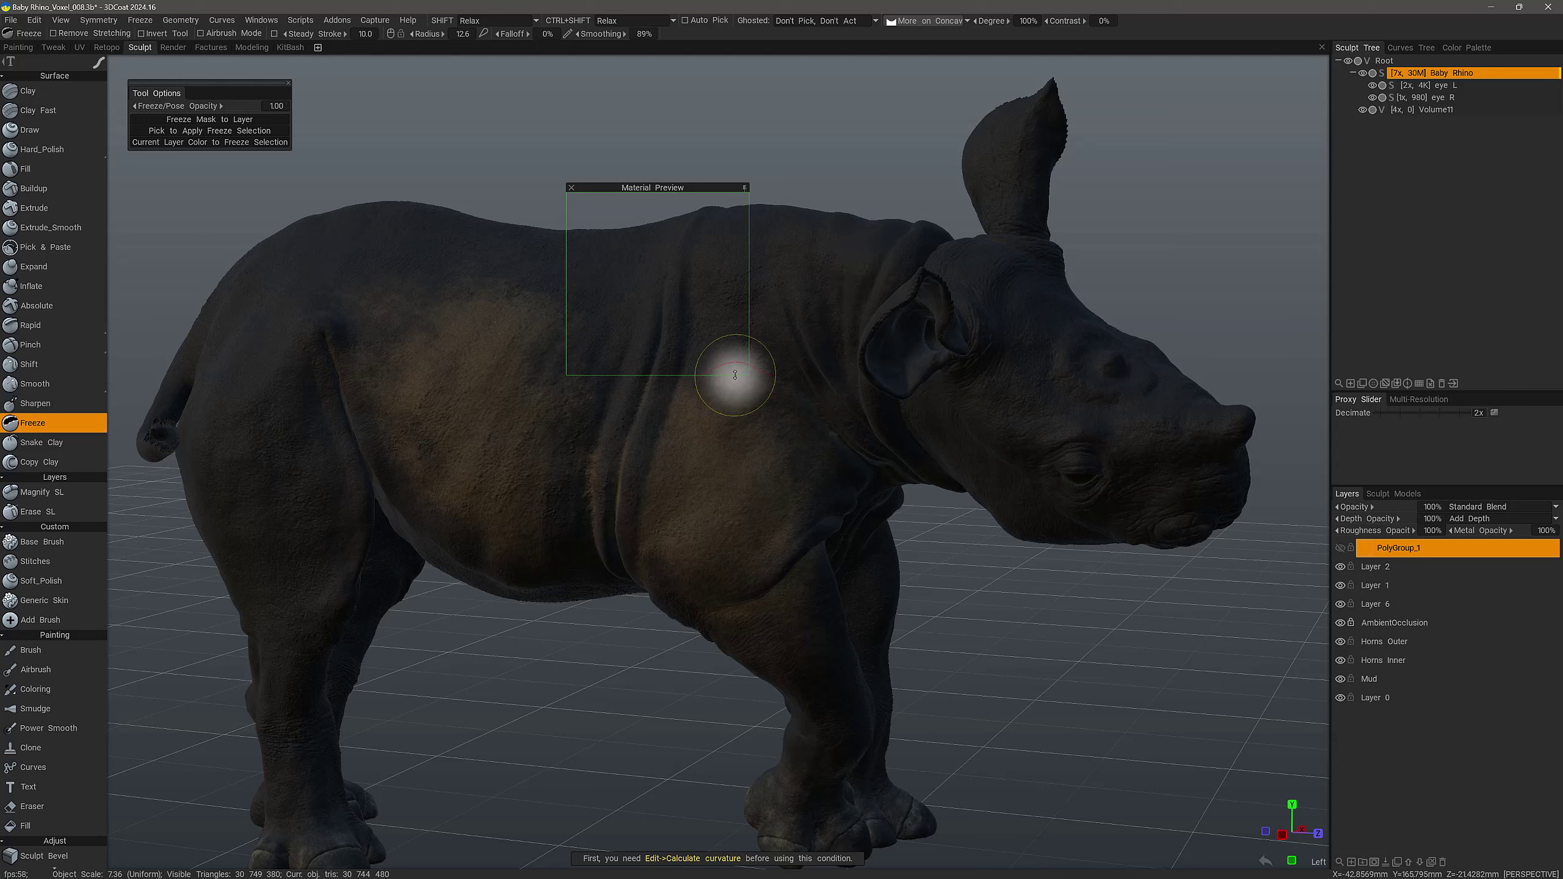
drag(748, 375, 841, 464)
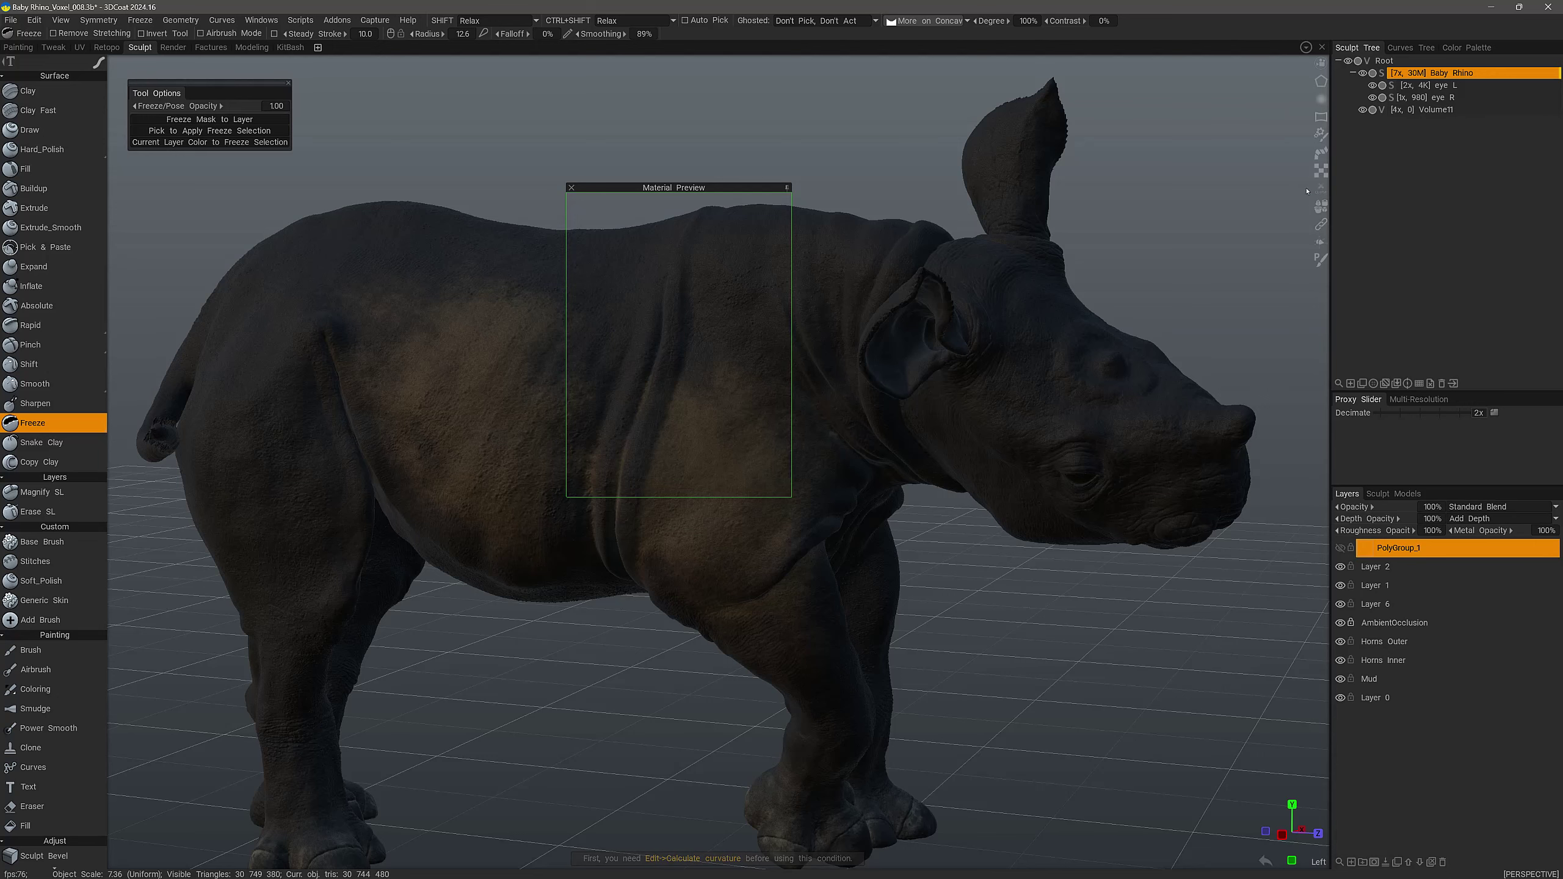
Apply a matte gray-brown shader to the Baby Rhino volume and make Layer 2 the active layer
mouse_move(1320, 242)
click(1385, 714)
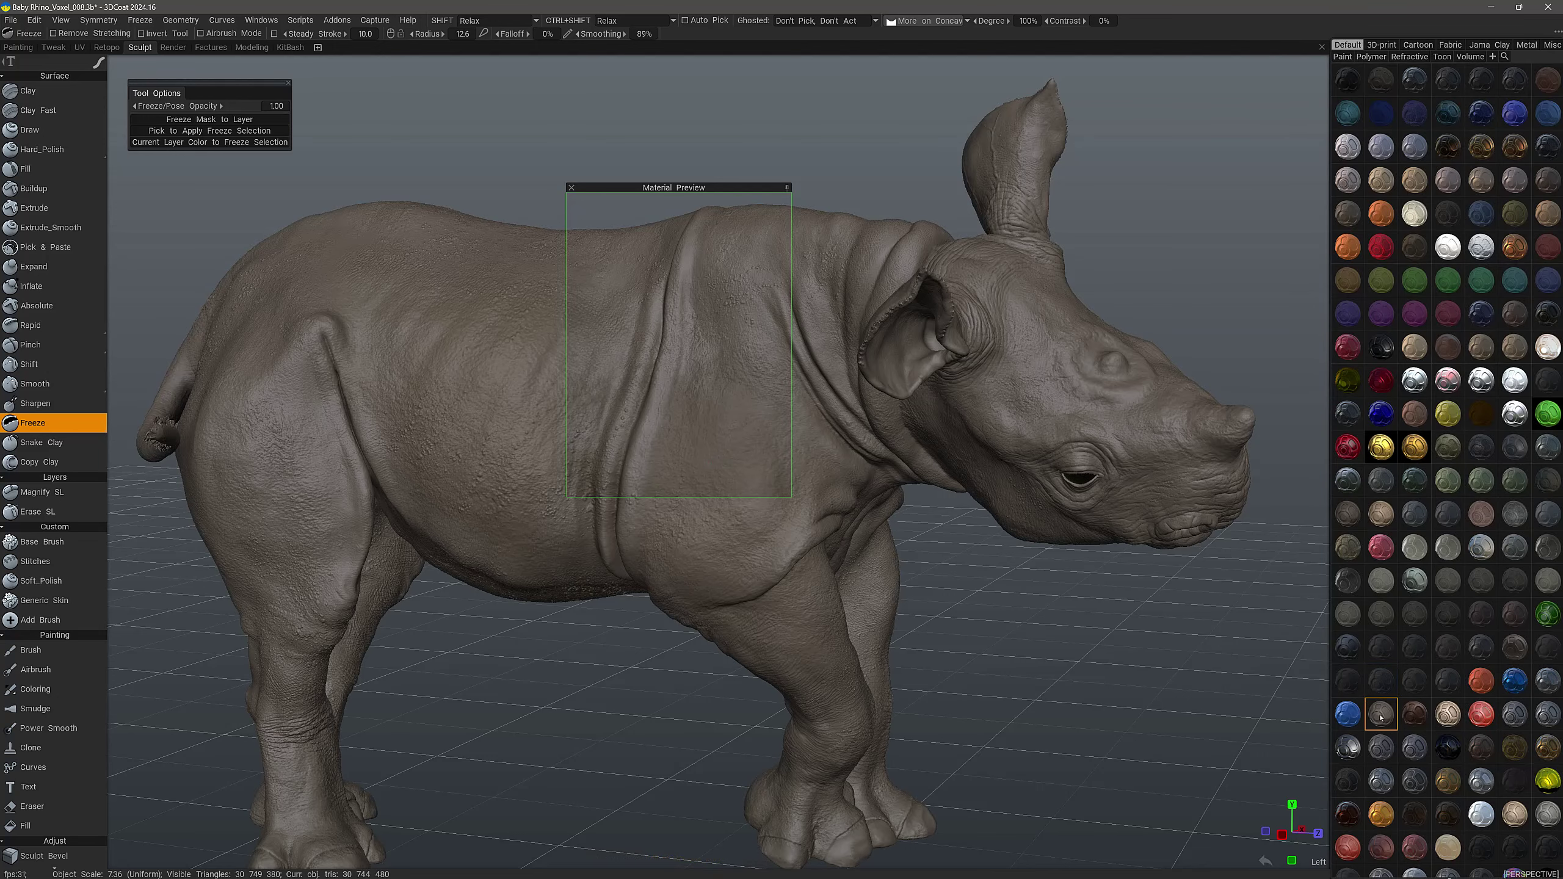
key(m)
alt+drag(916, 435, 890, 454)
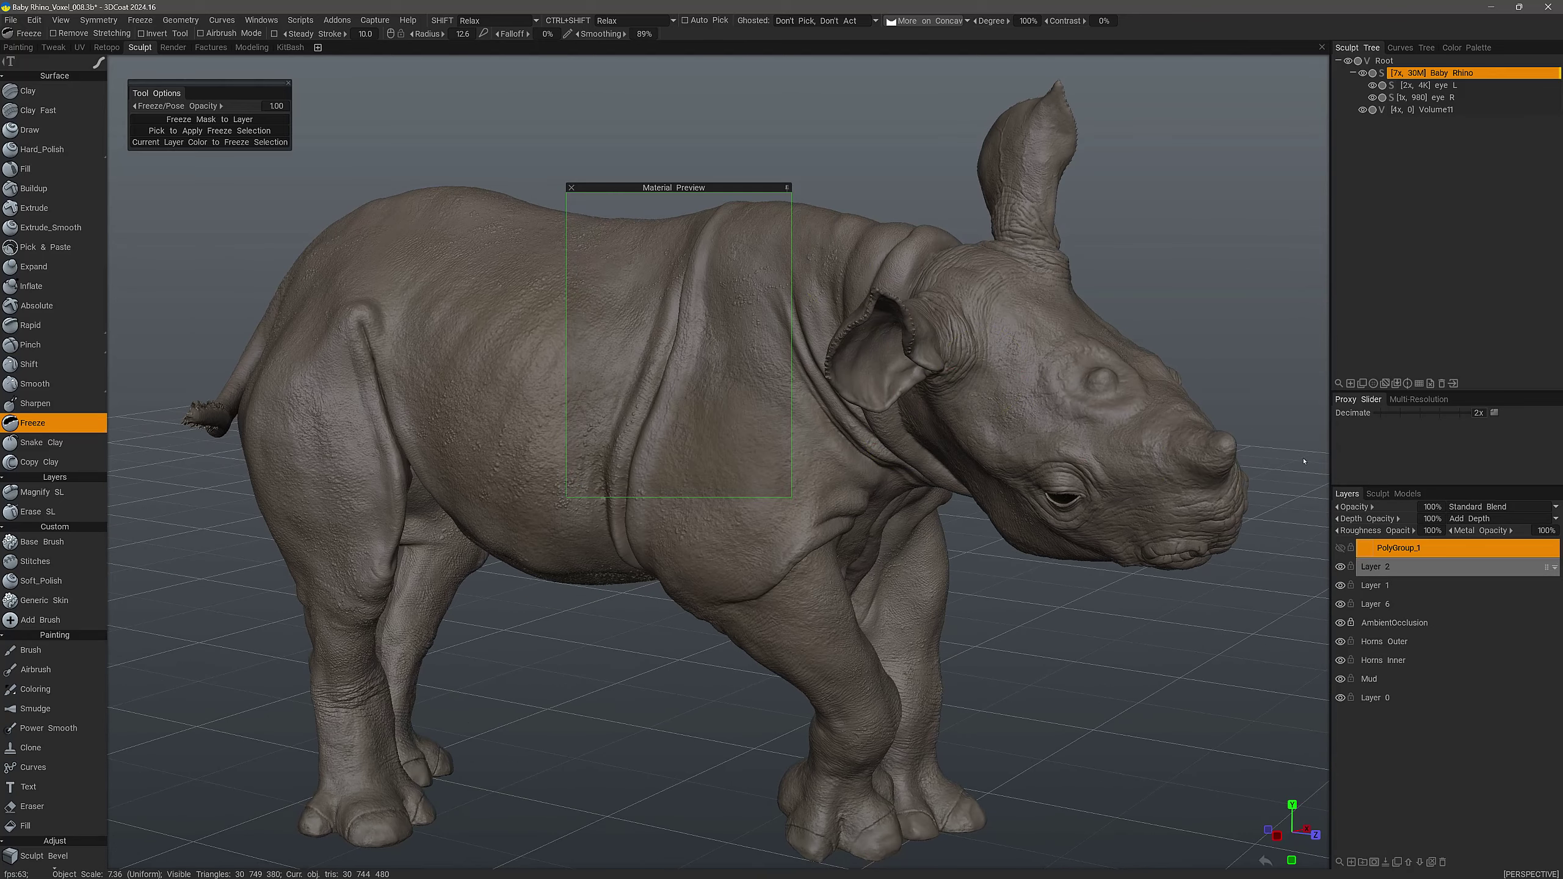
alt+drag(1077, 157, 921, 224)
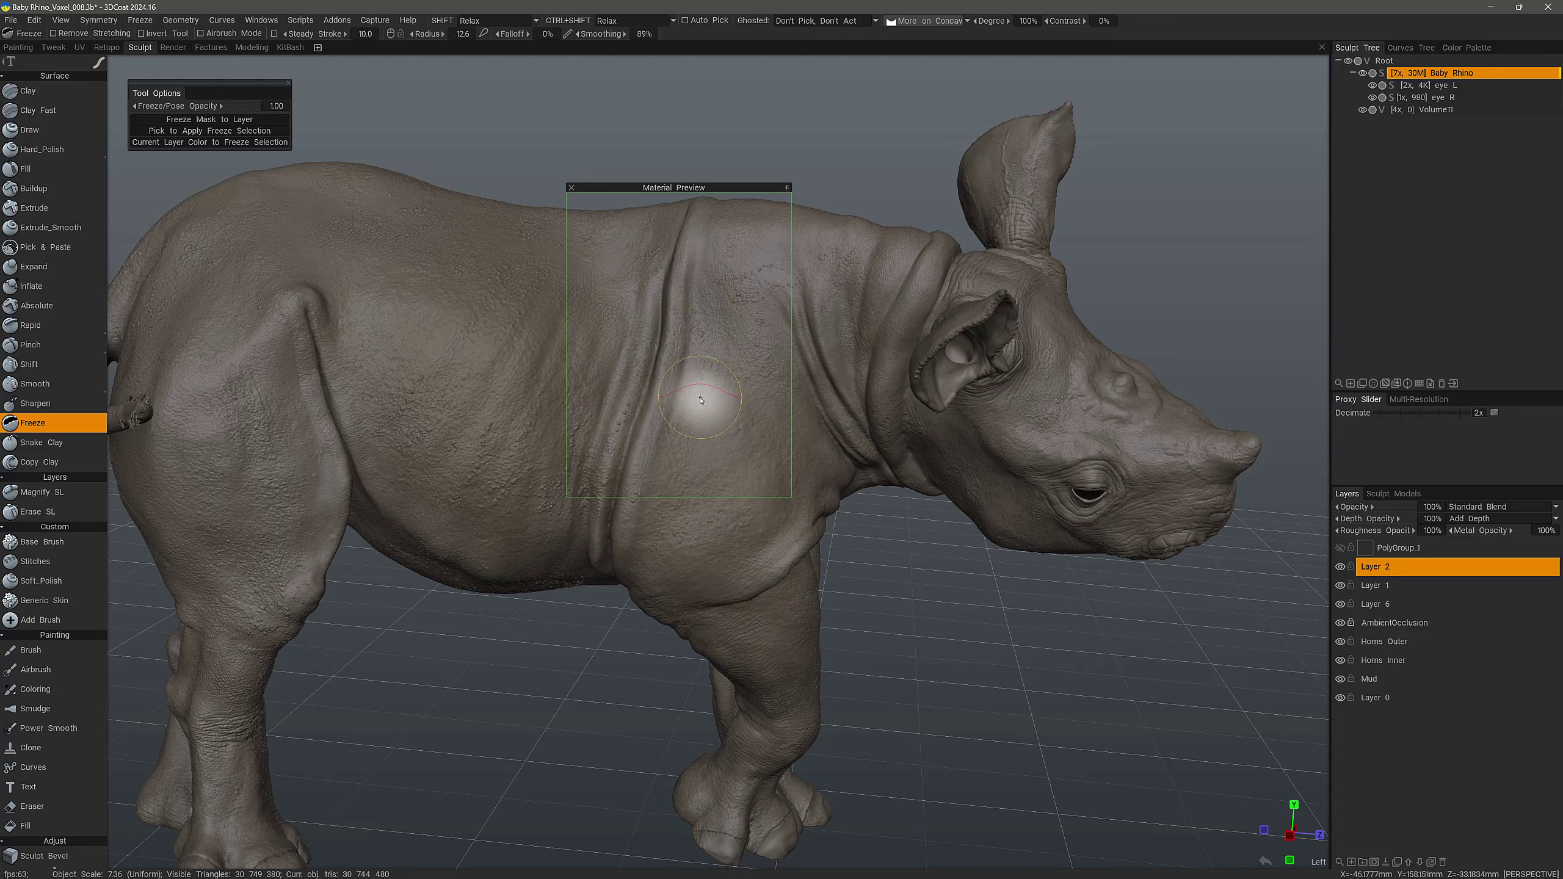
Bake the baby rhino's Local Curvature RGB map from Sphere light sources into a new layer with a light count of 1600
click(786, 188)
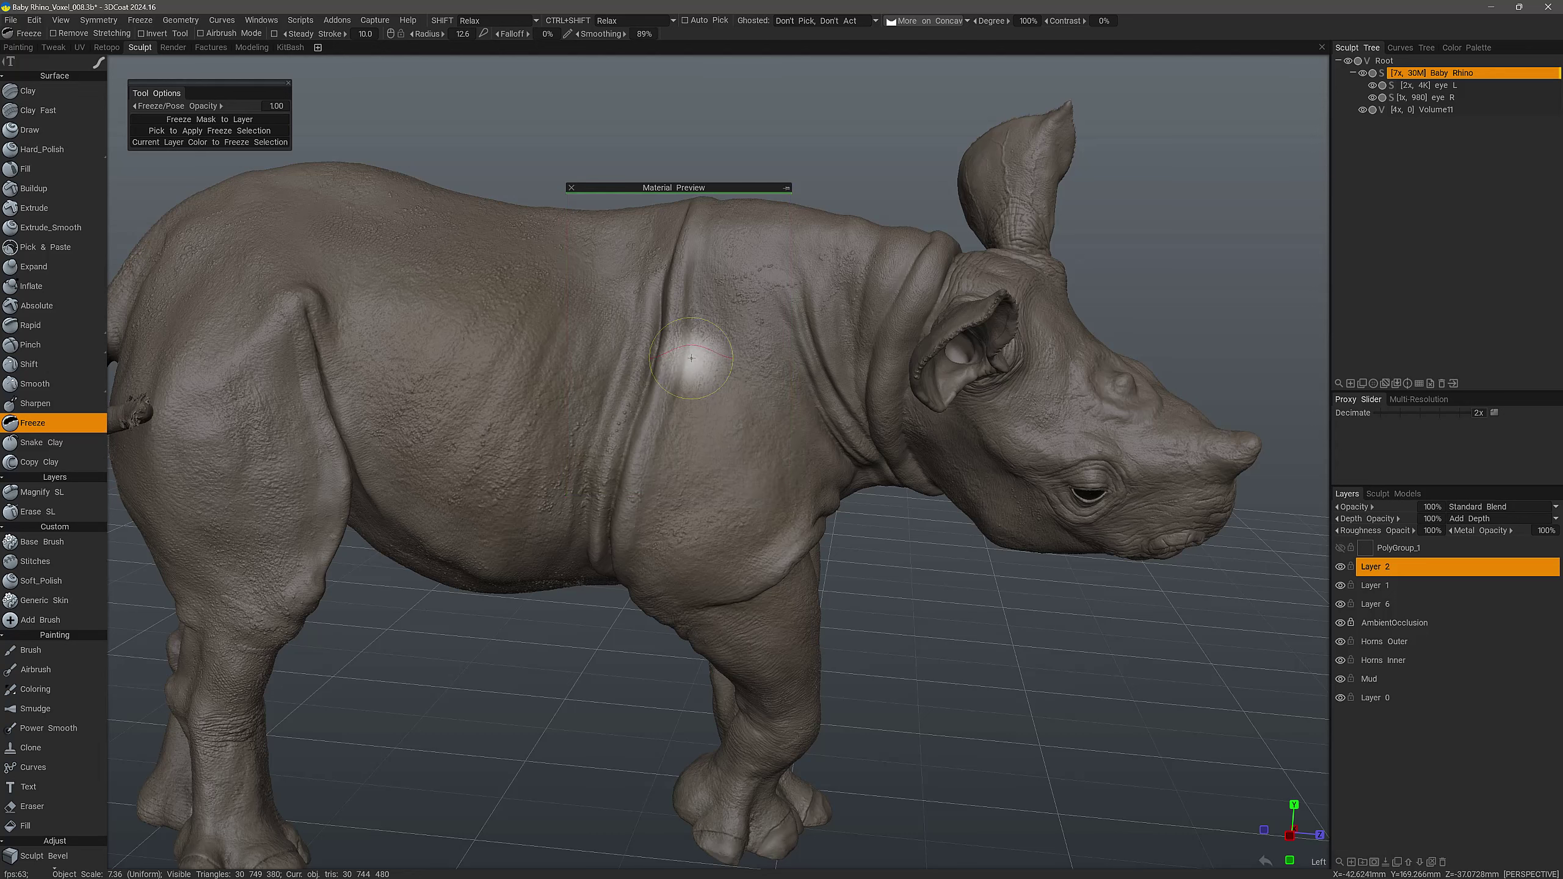
click(61, 20)
mouse_move(37, 20)
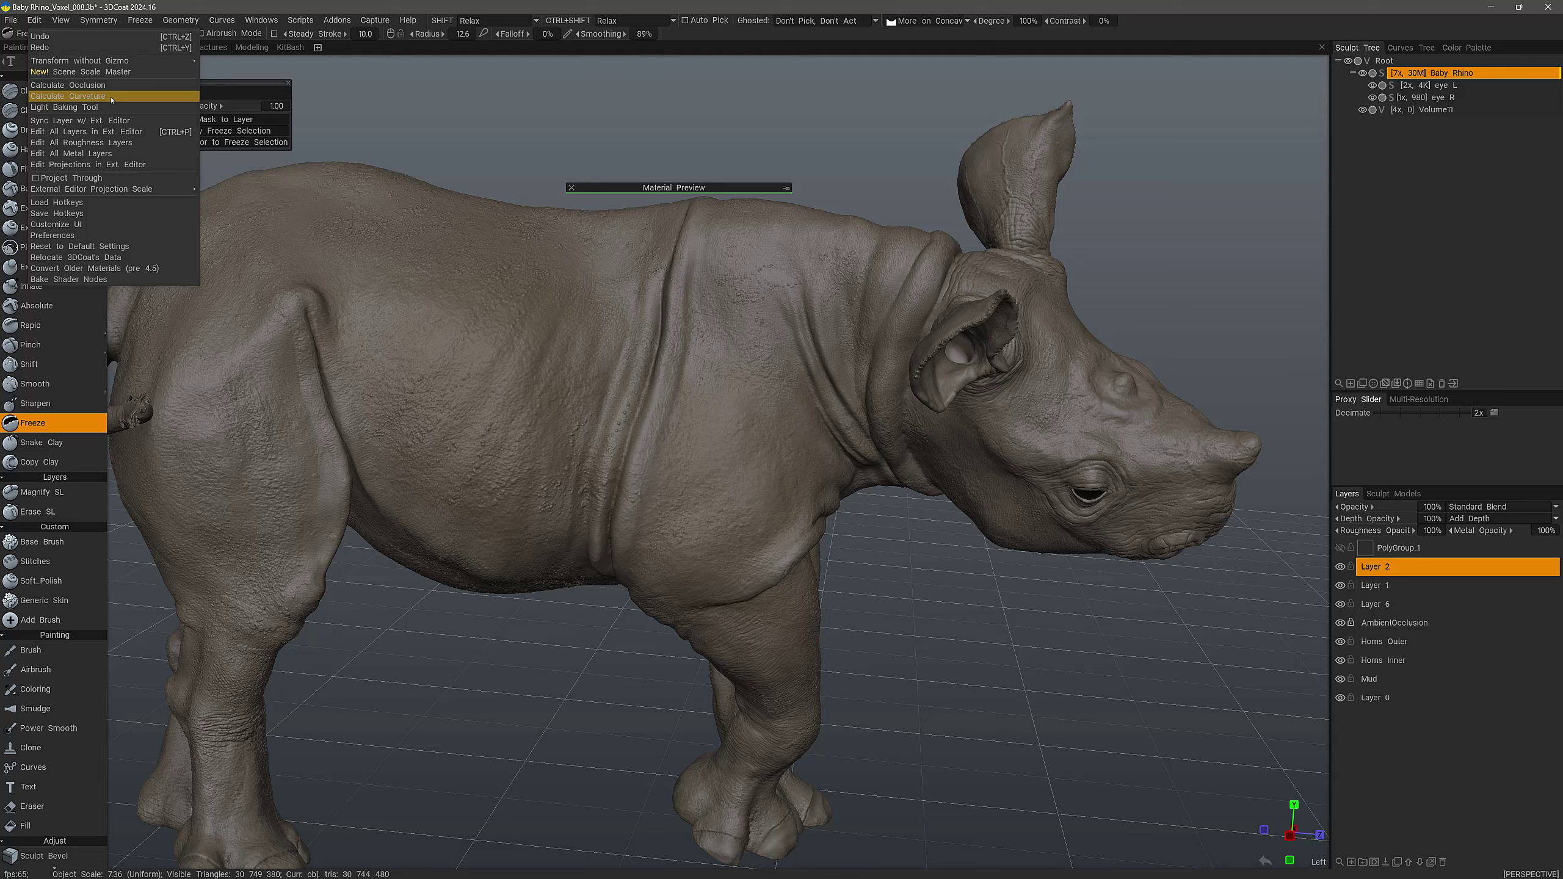
click(68, 107)
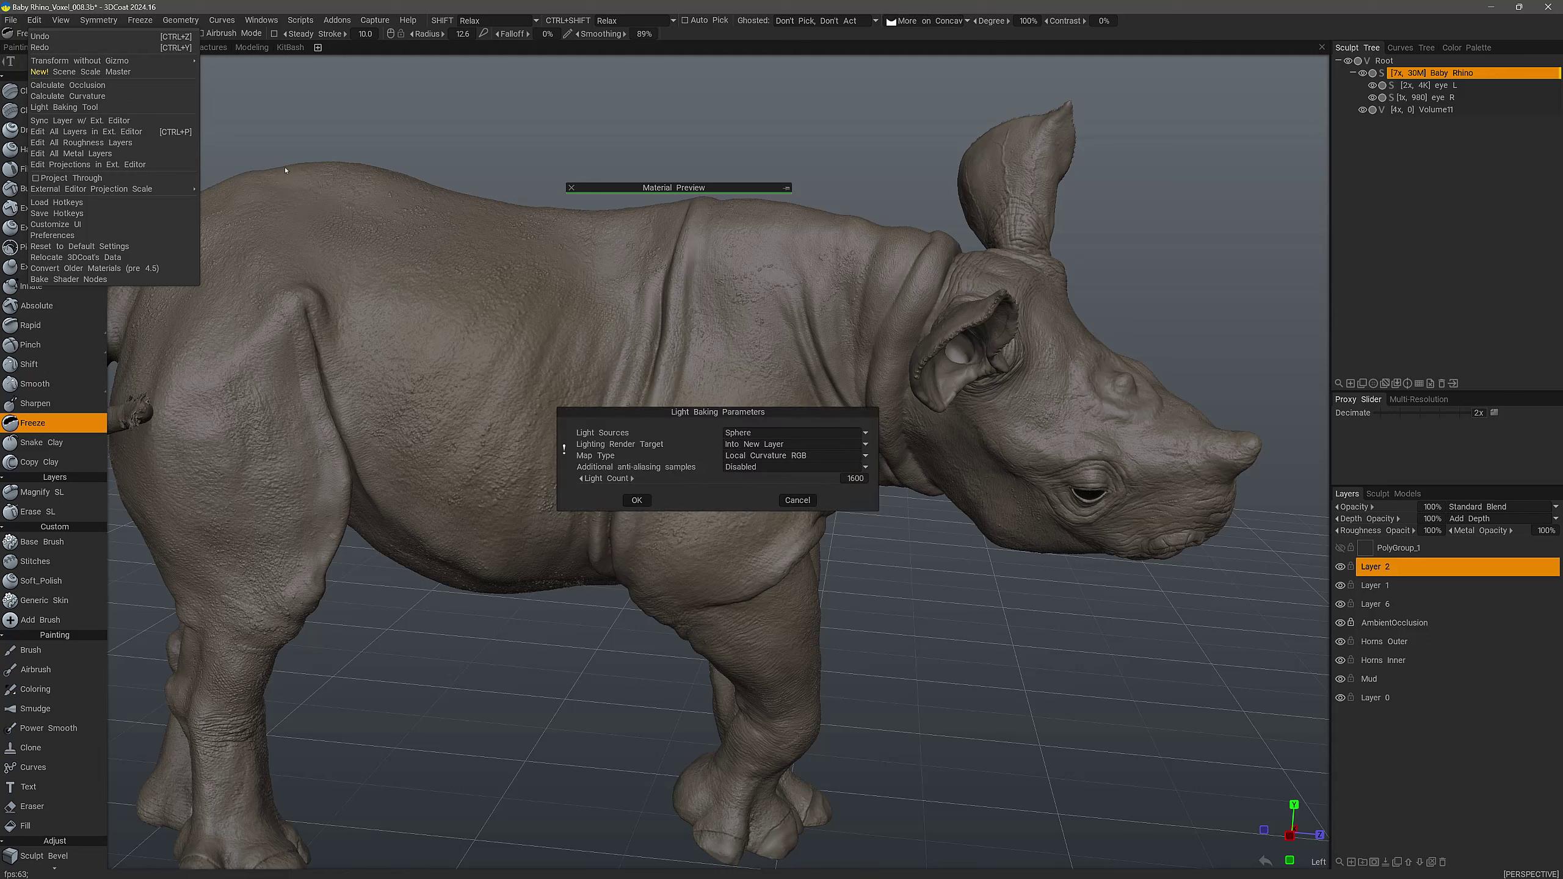
click(640, 496)
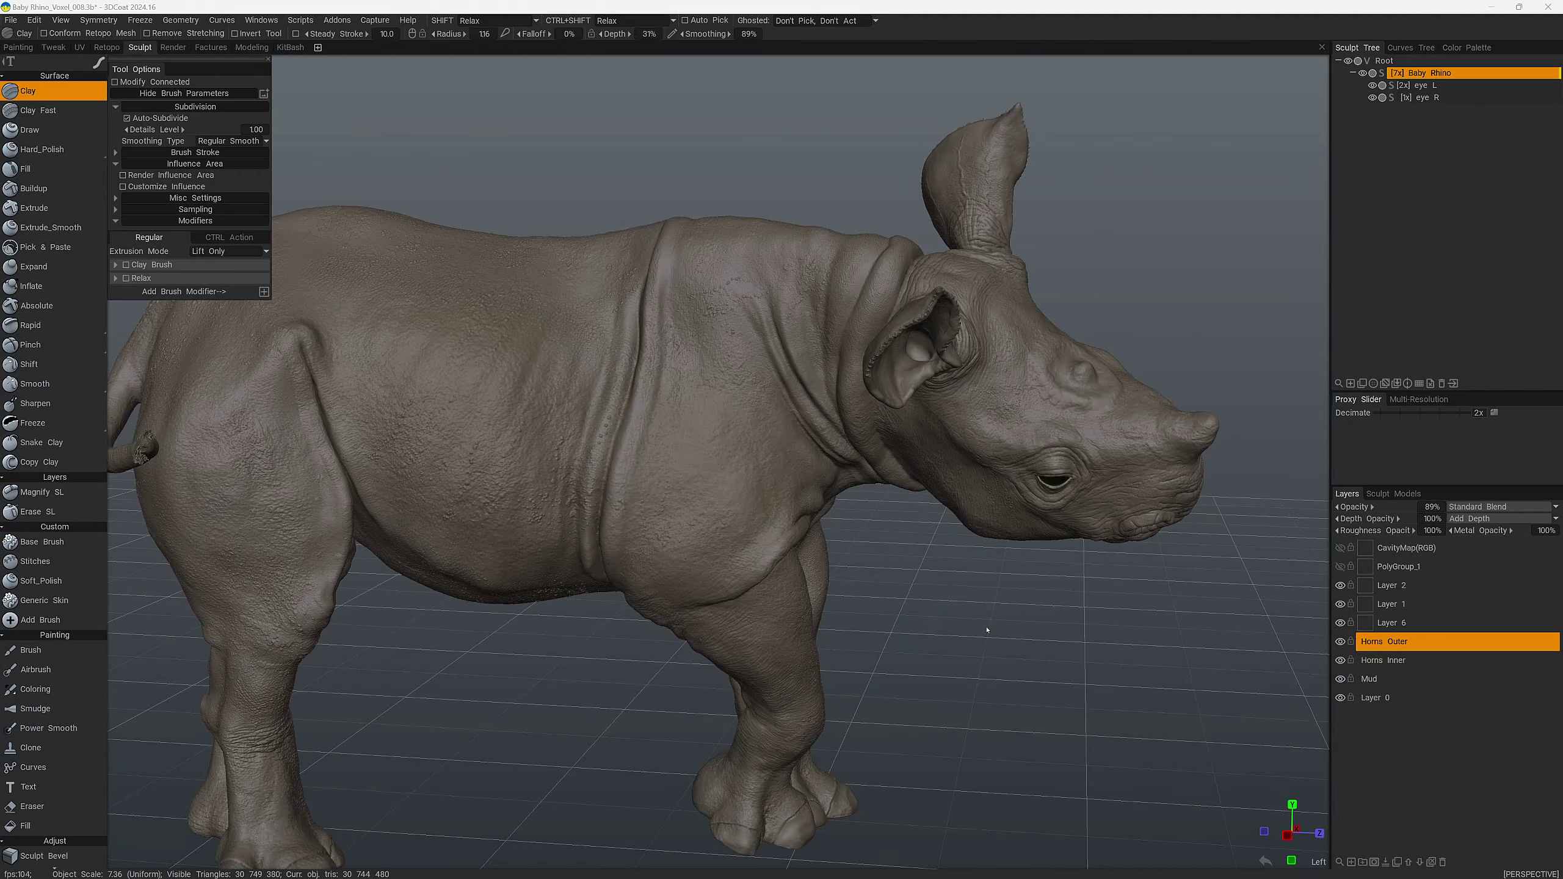
Examine the CavityMap(RGB) layer on the rhino, hide it again and make Layer 2 the active layer
drag(1012, 603, 1077, 591)
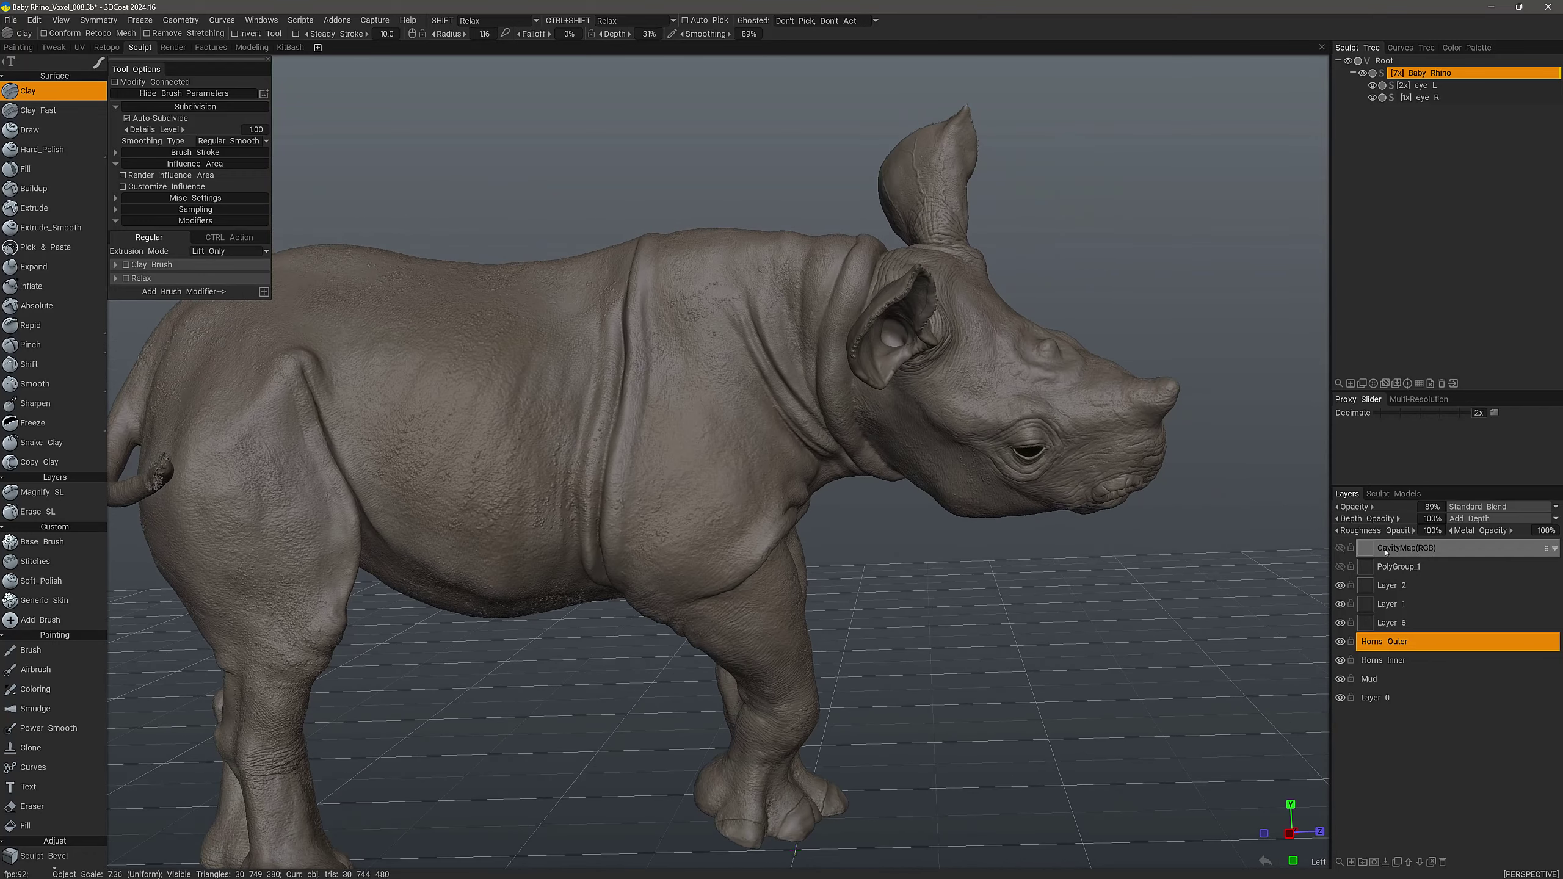
click(1340, 549)
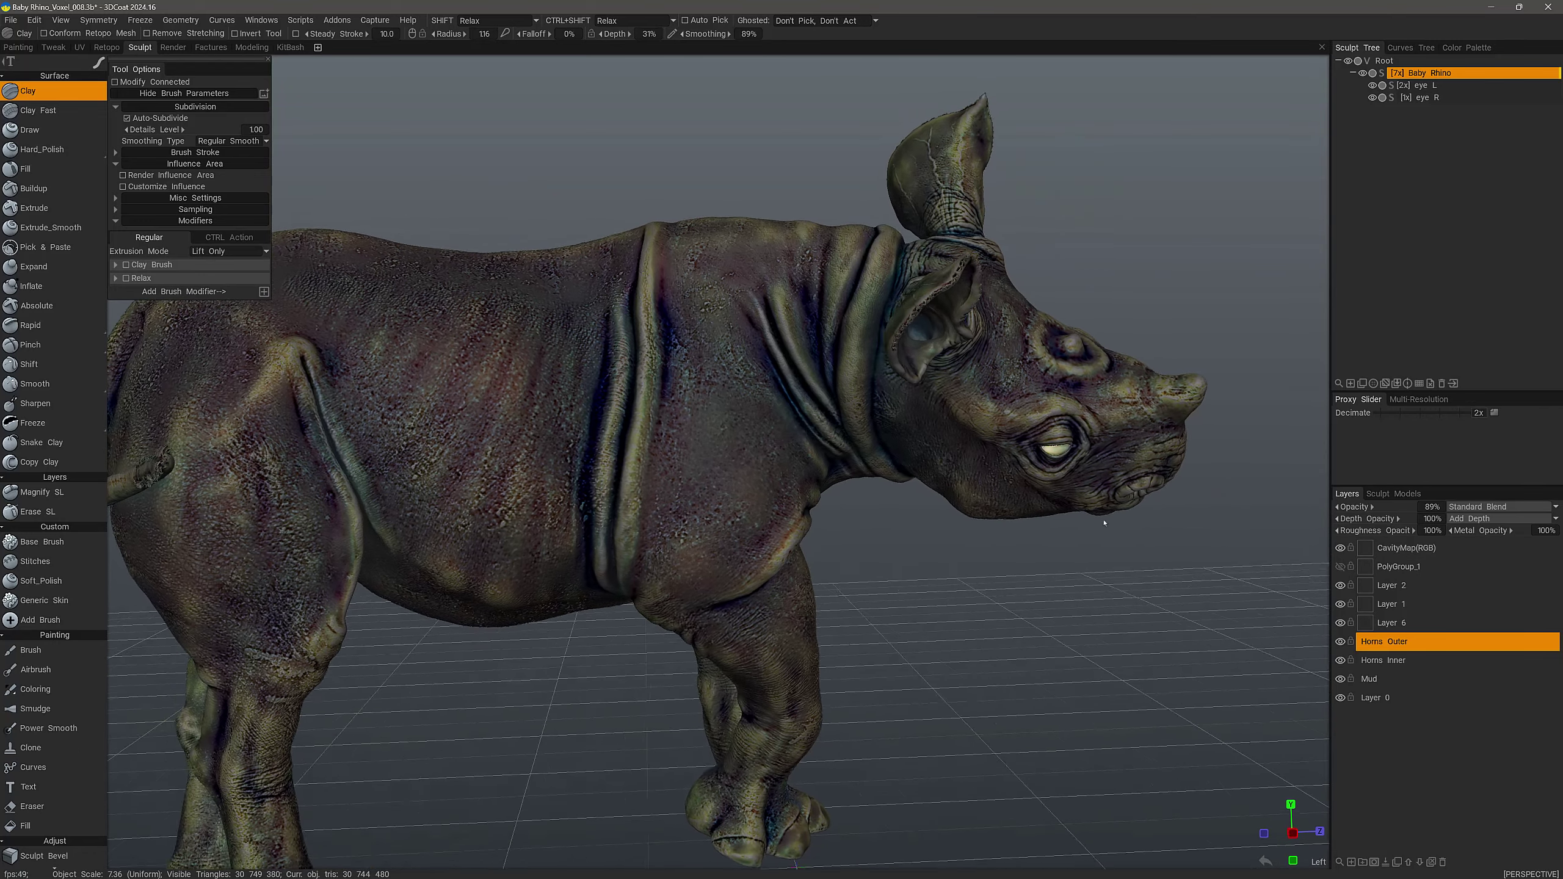
mouse_move(757, 412)
mouse_down()
mouse_move(554, 443)
mouse_move(418, 431)
mouse_move(829, 472)
mouse_move(799, 459)
mouse_up()
scroll(800, 458, up, 2)
click(1392, 586)
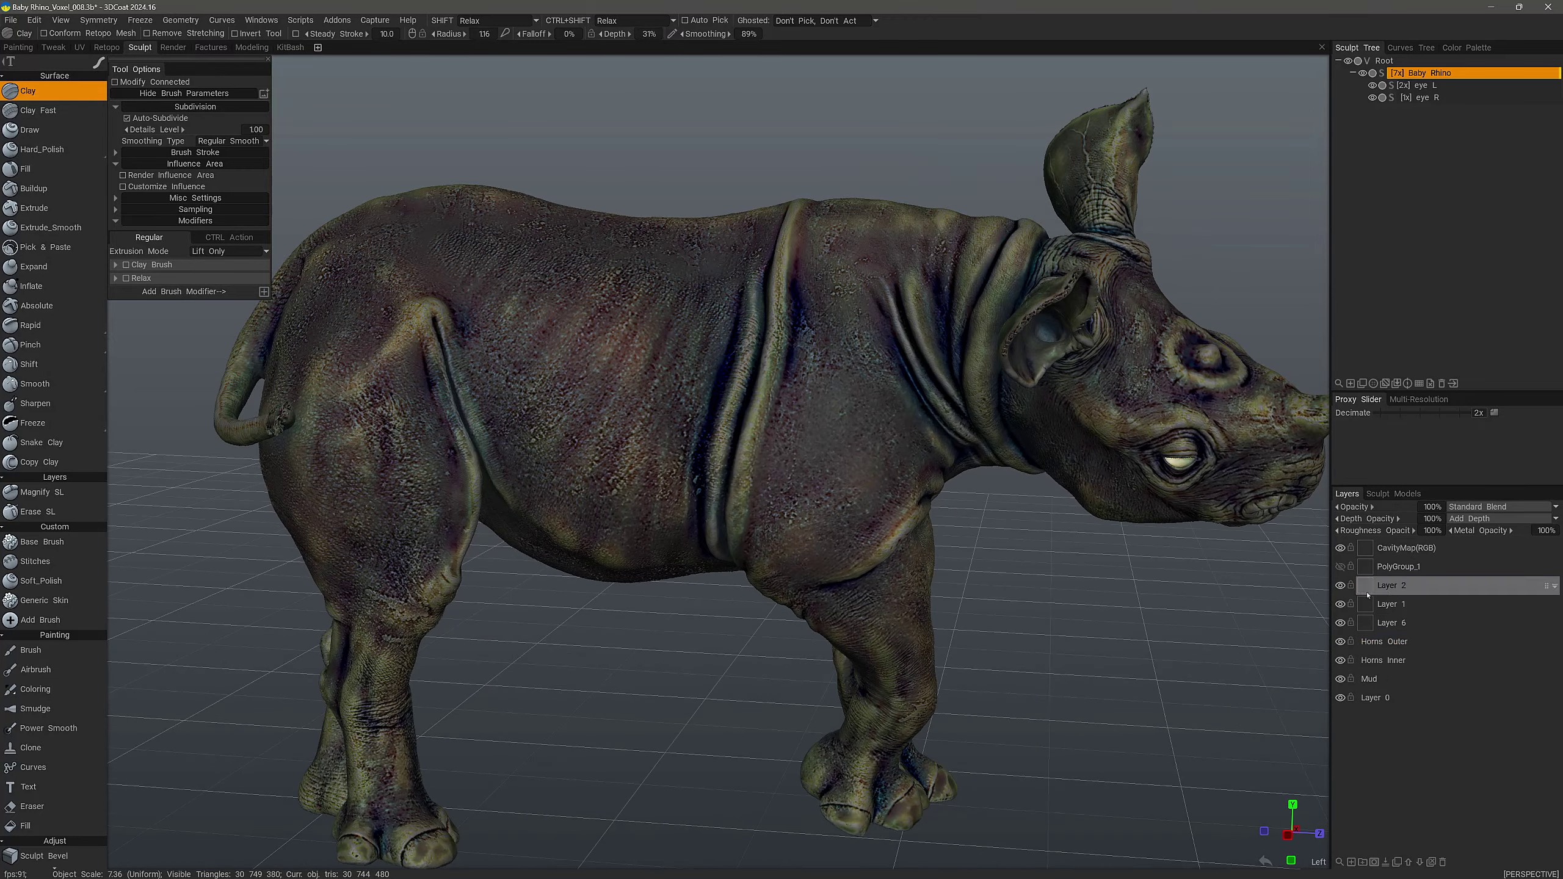
click(1340, 548)
drag(754, 173, 681, 132)
middle_drag(682, 132, 768, 67)
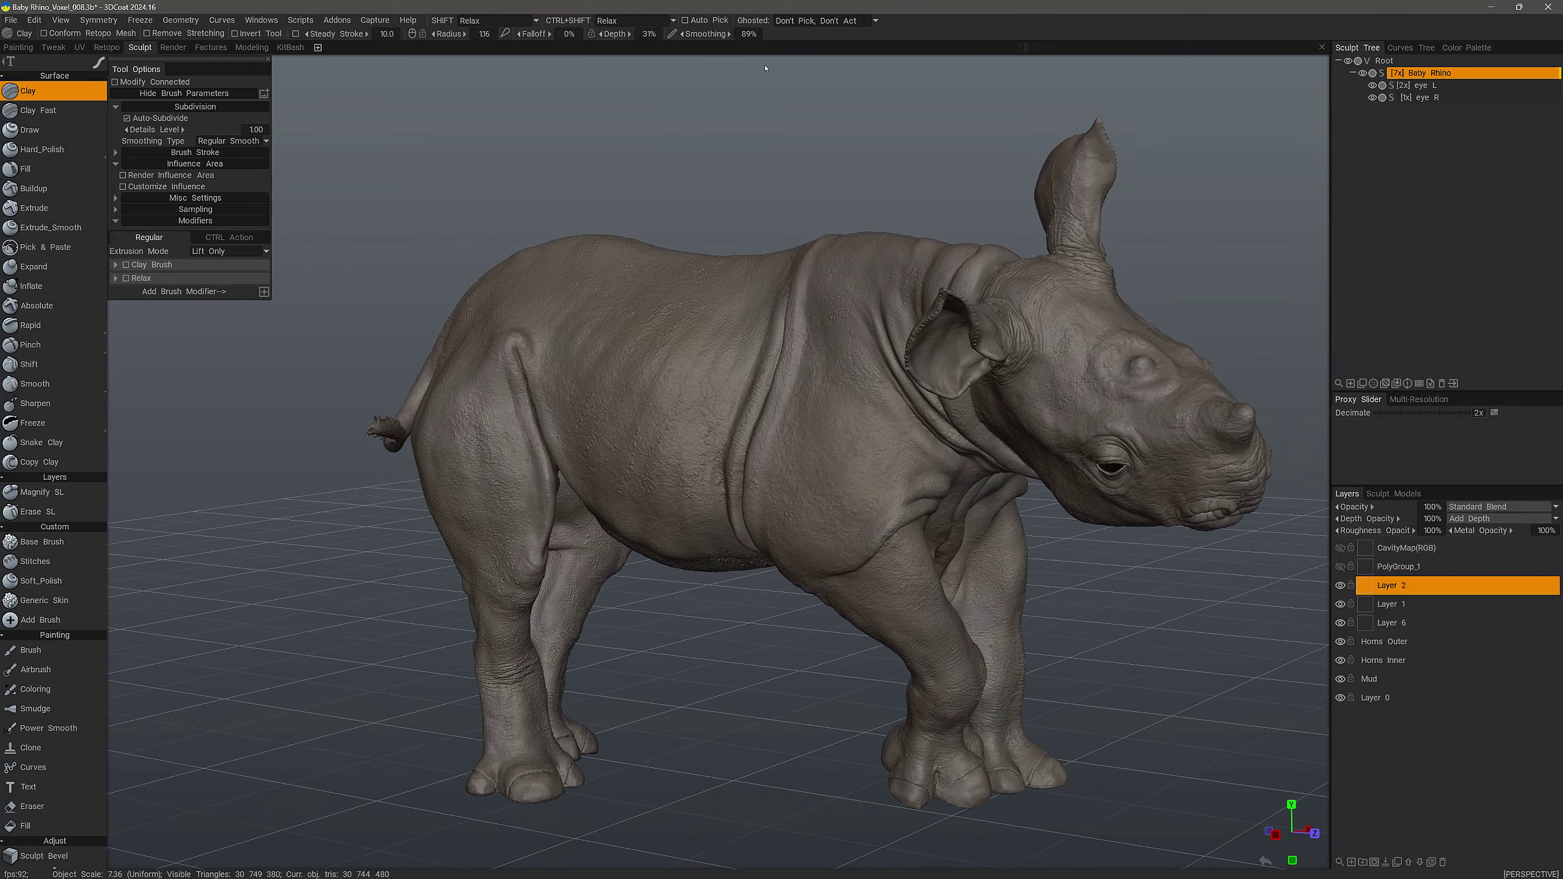
Set the Freeze tool's condition to More on Concave and enlarge the expanded Material Preview over the rhino's shoulder and flank
click(68, 422)
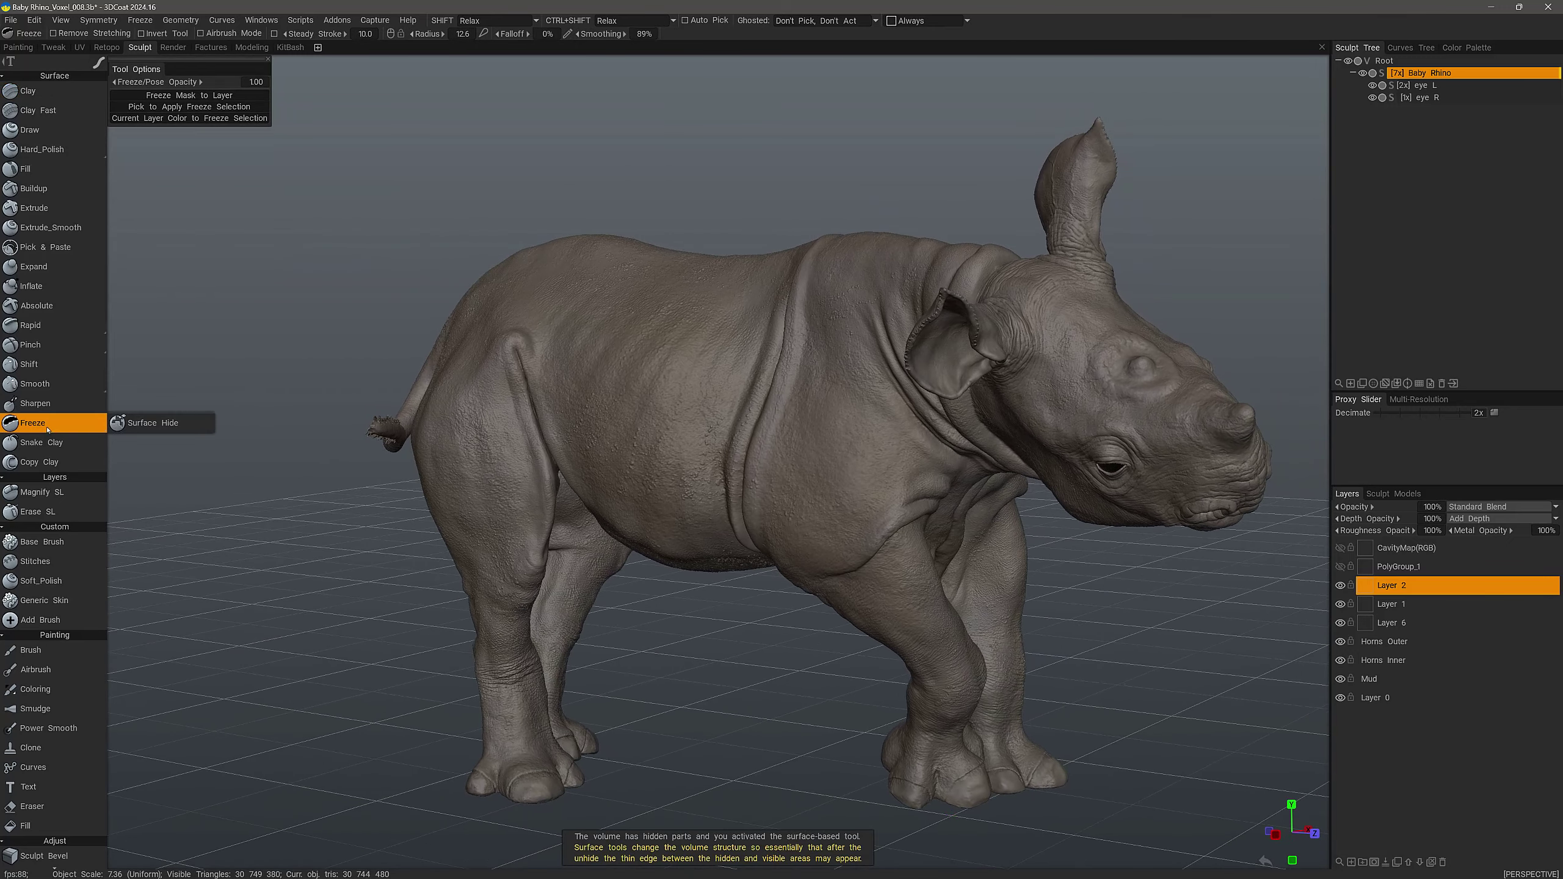
mouse_move(730, 587)
mouse_down()
mouse_move(795, 307)
mouse_move(717, 336)
mouse_up()
click(931, 21)
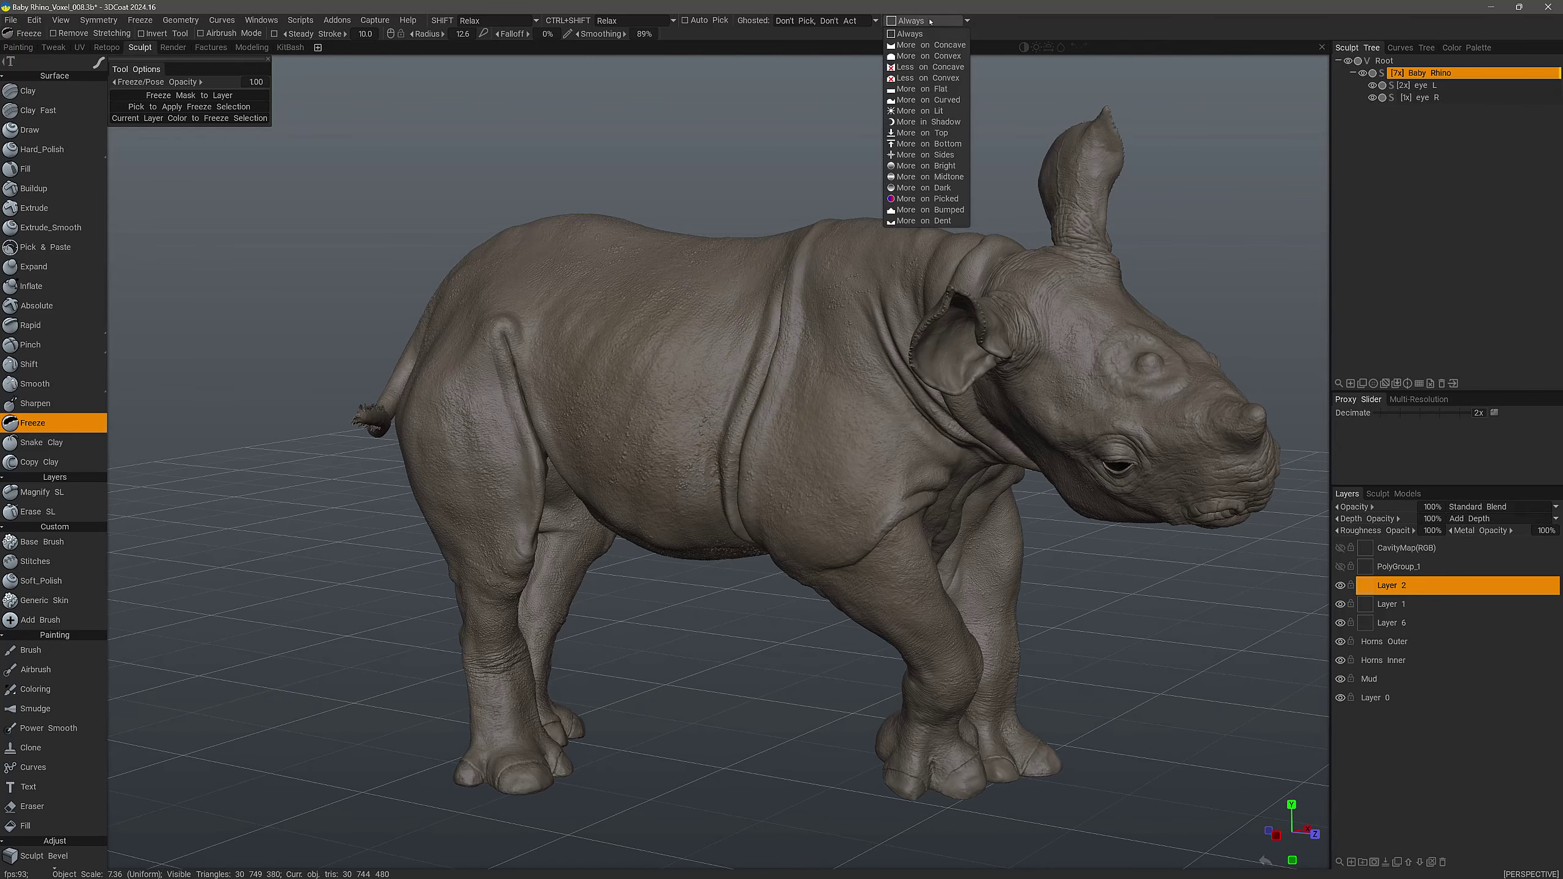
click(936, 46)
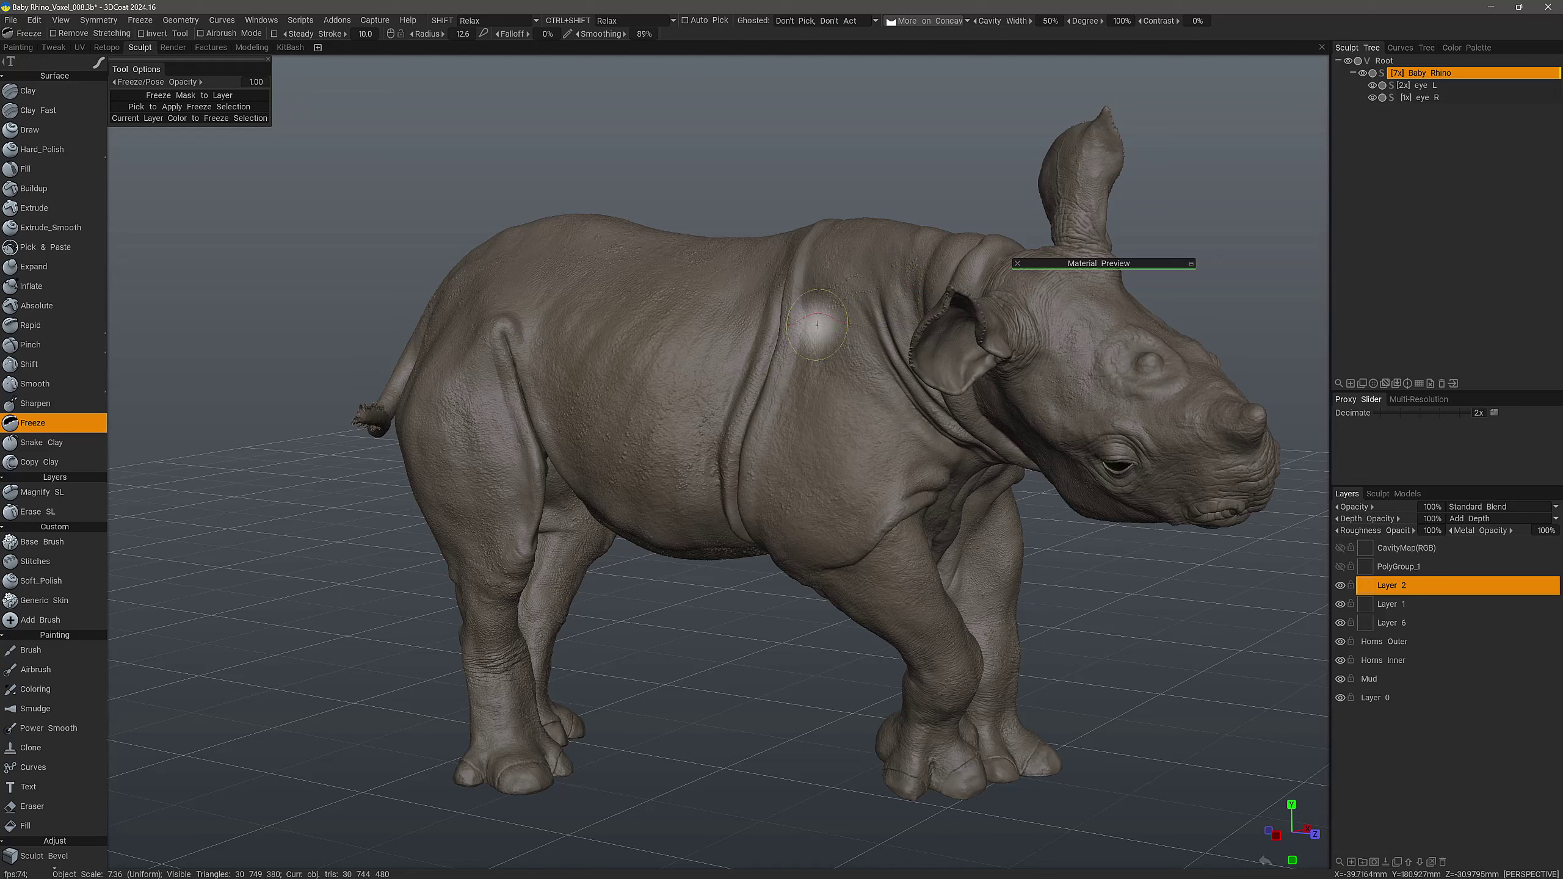
click(1190, 263)
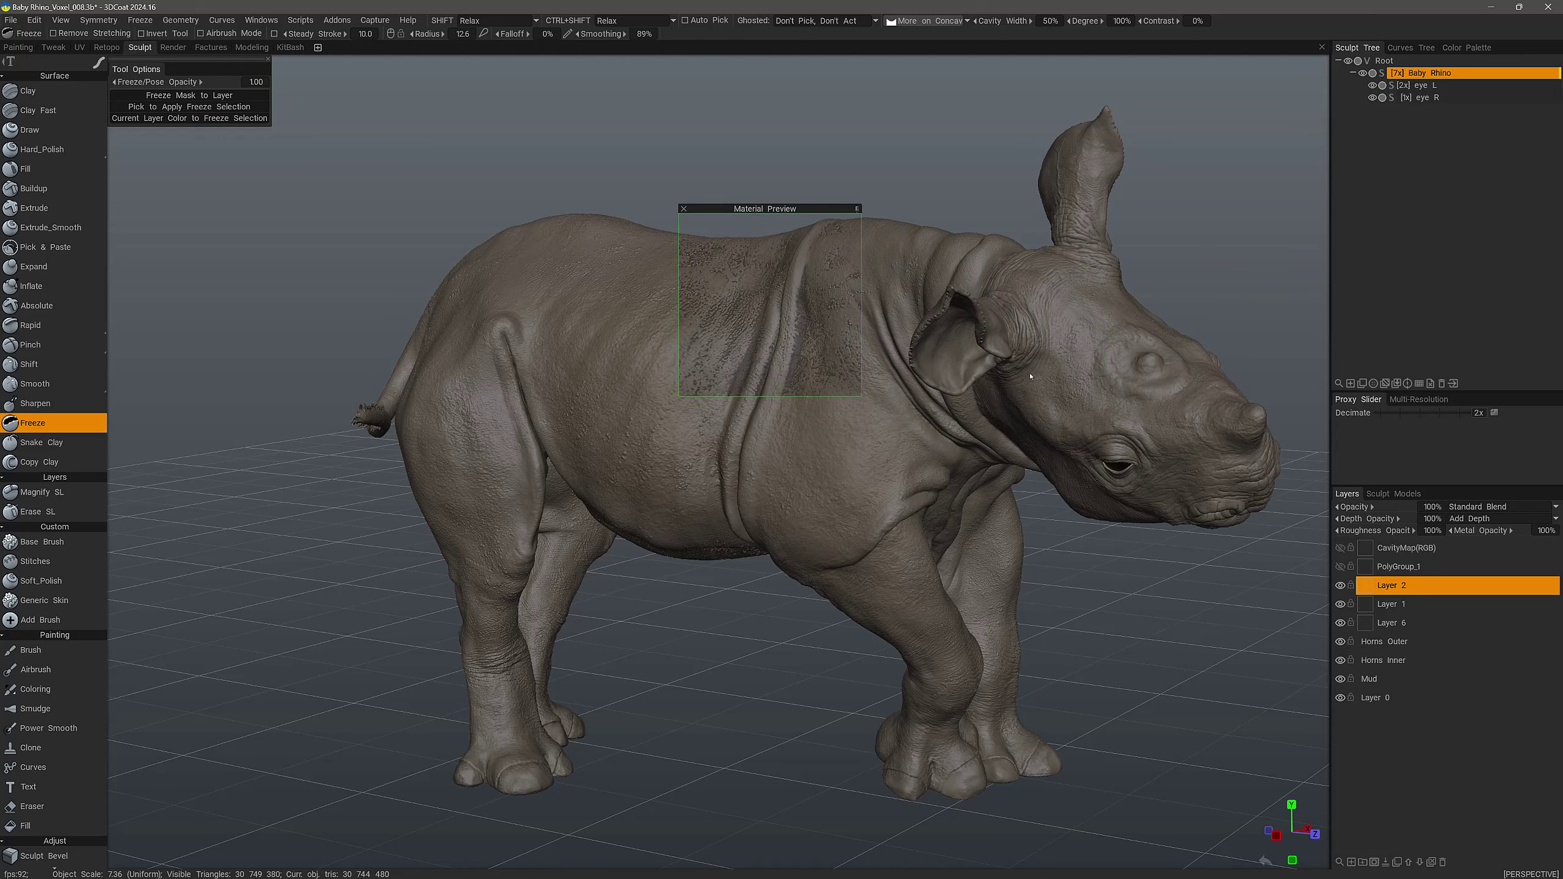
drag(860, 396, 942, 572)
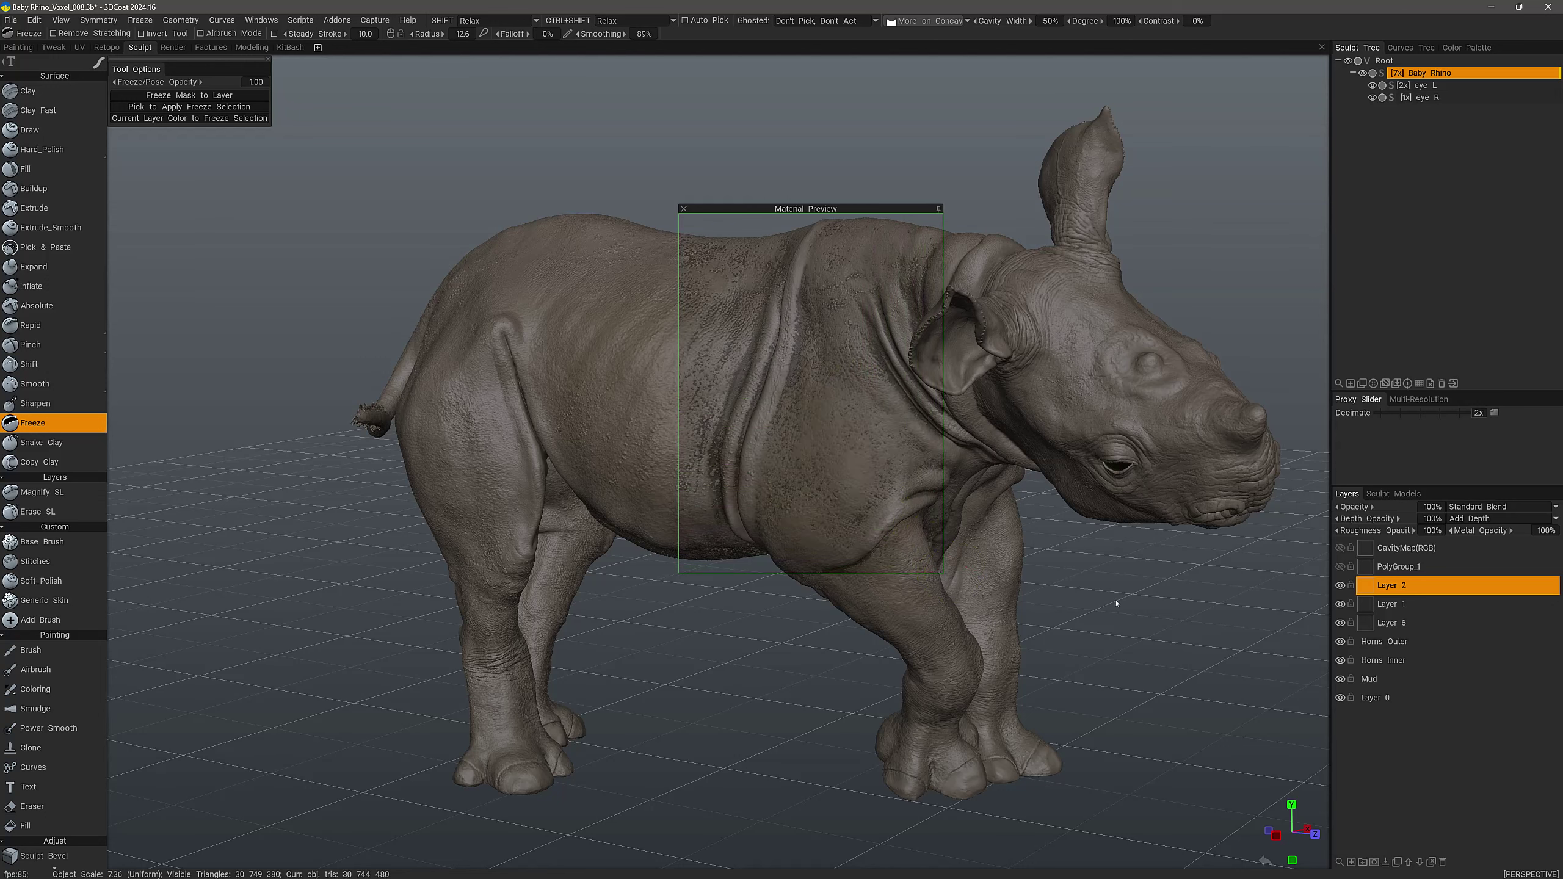
Set the freeze condition's Cavity Width to 44% and Degree to 76%, and collapse the Material Preview and move it above the rhino
mouse_move(1080, 47)
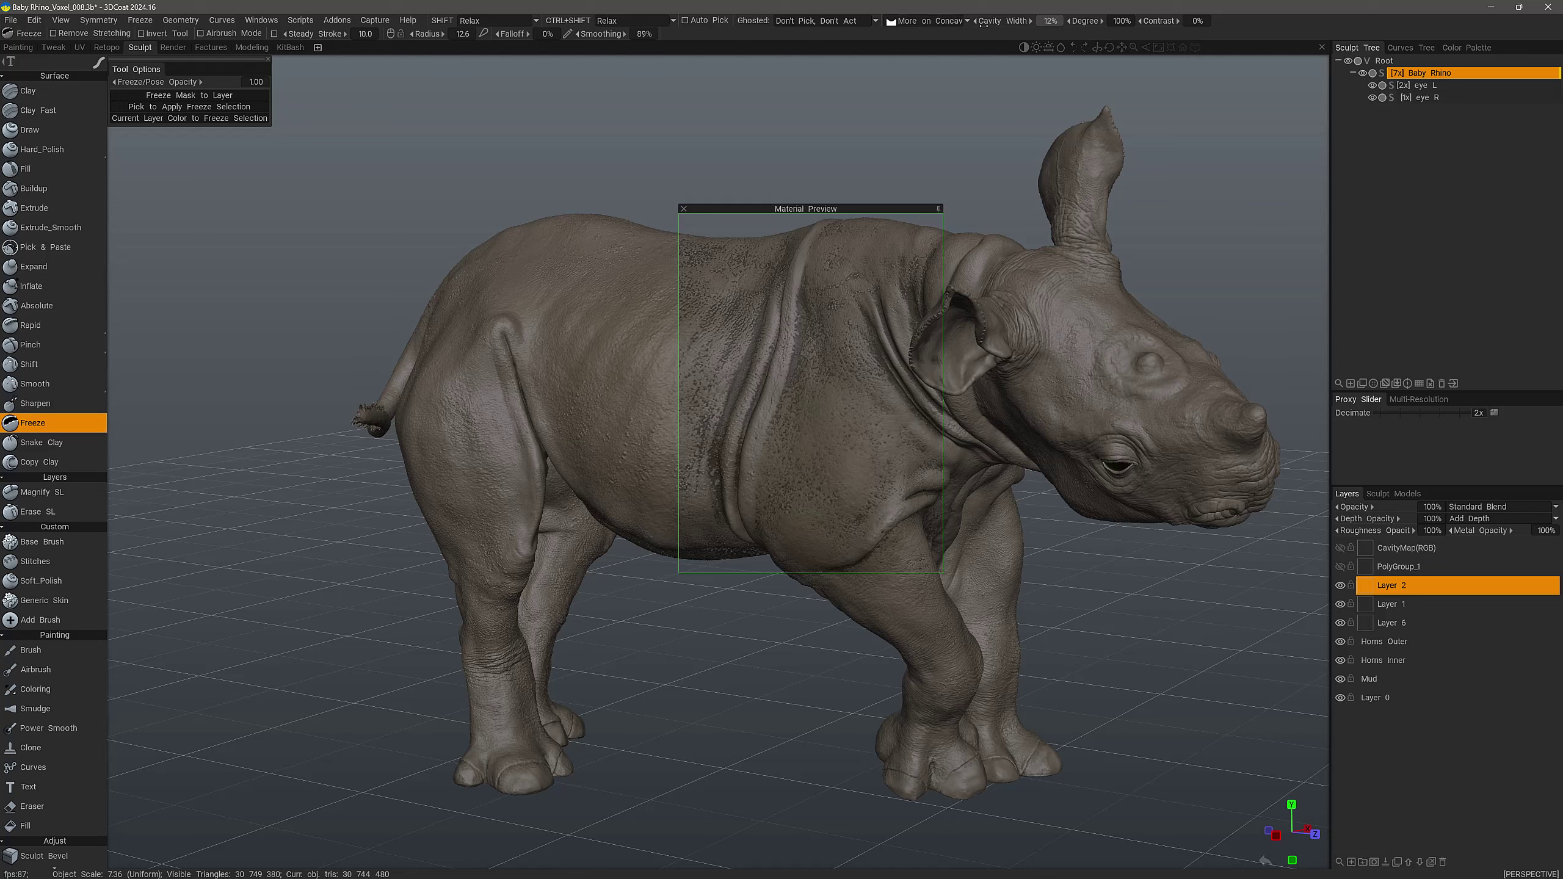
drag(982, 26, 972, 27)
mouse_move(1088, 22)
mouse_down()
mouse_move(1131, 27)
mouse_move(1085, 25)
mouse_up()
click(938, 210)
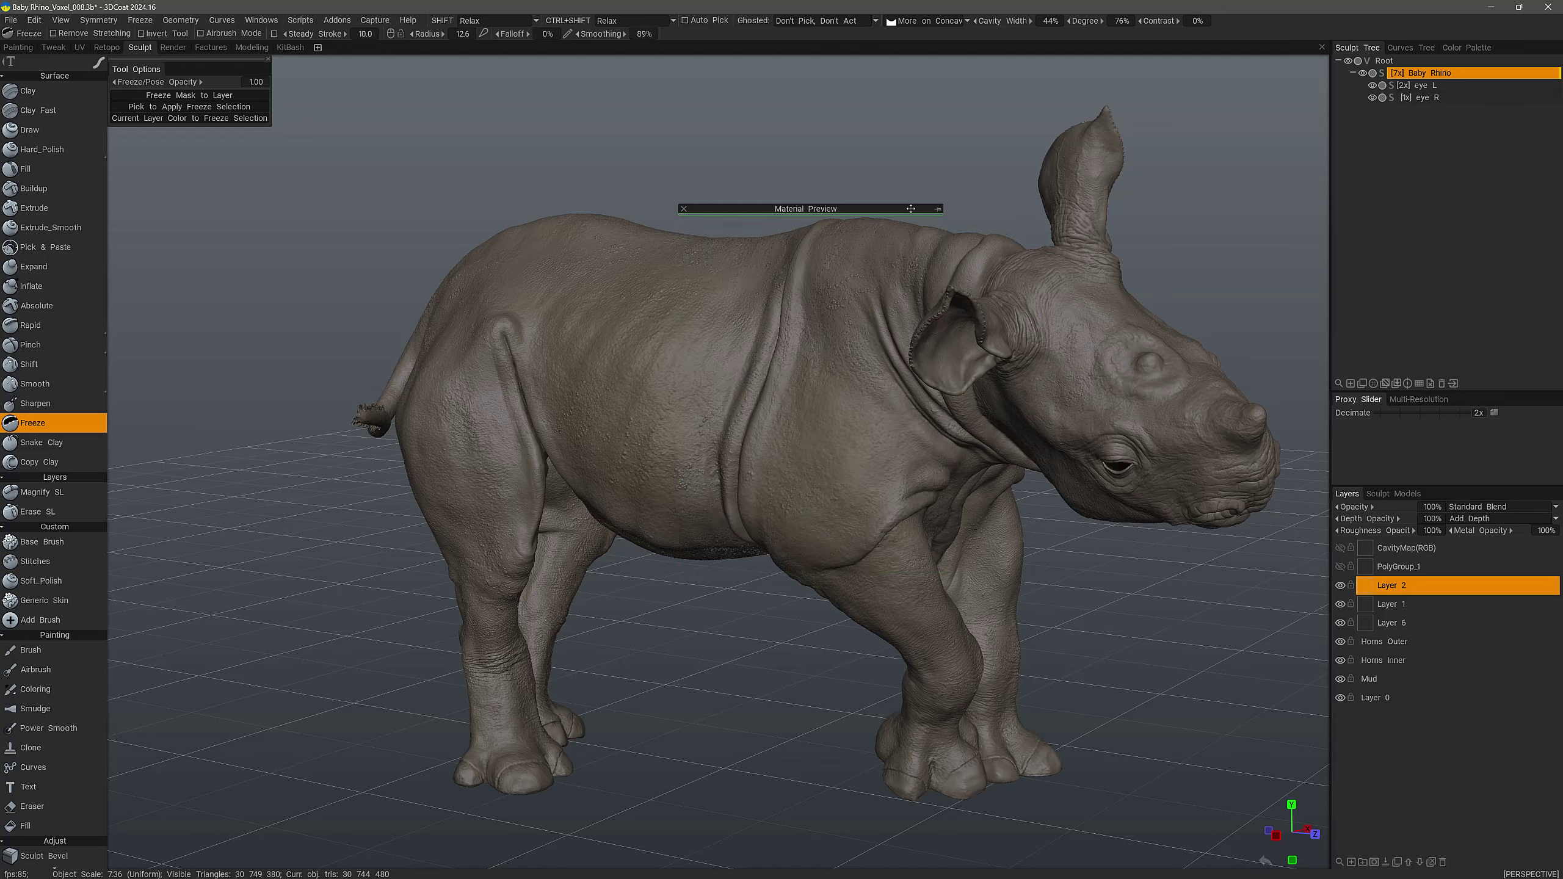
drag(910, 209, 861, 128)
Brush a freeze mask into the concave details across the rhino's body, legs and head, and turn the mask into a layer
mouse_move(101, 81)
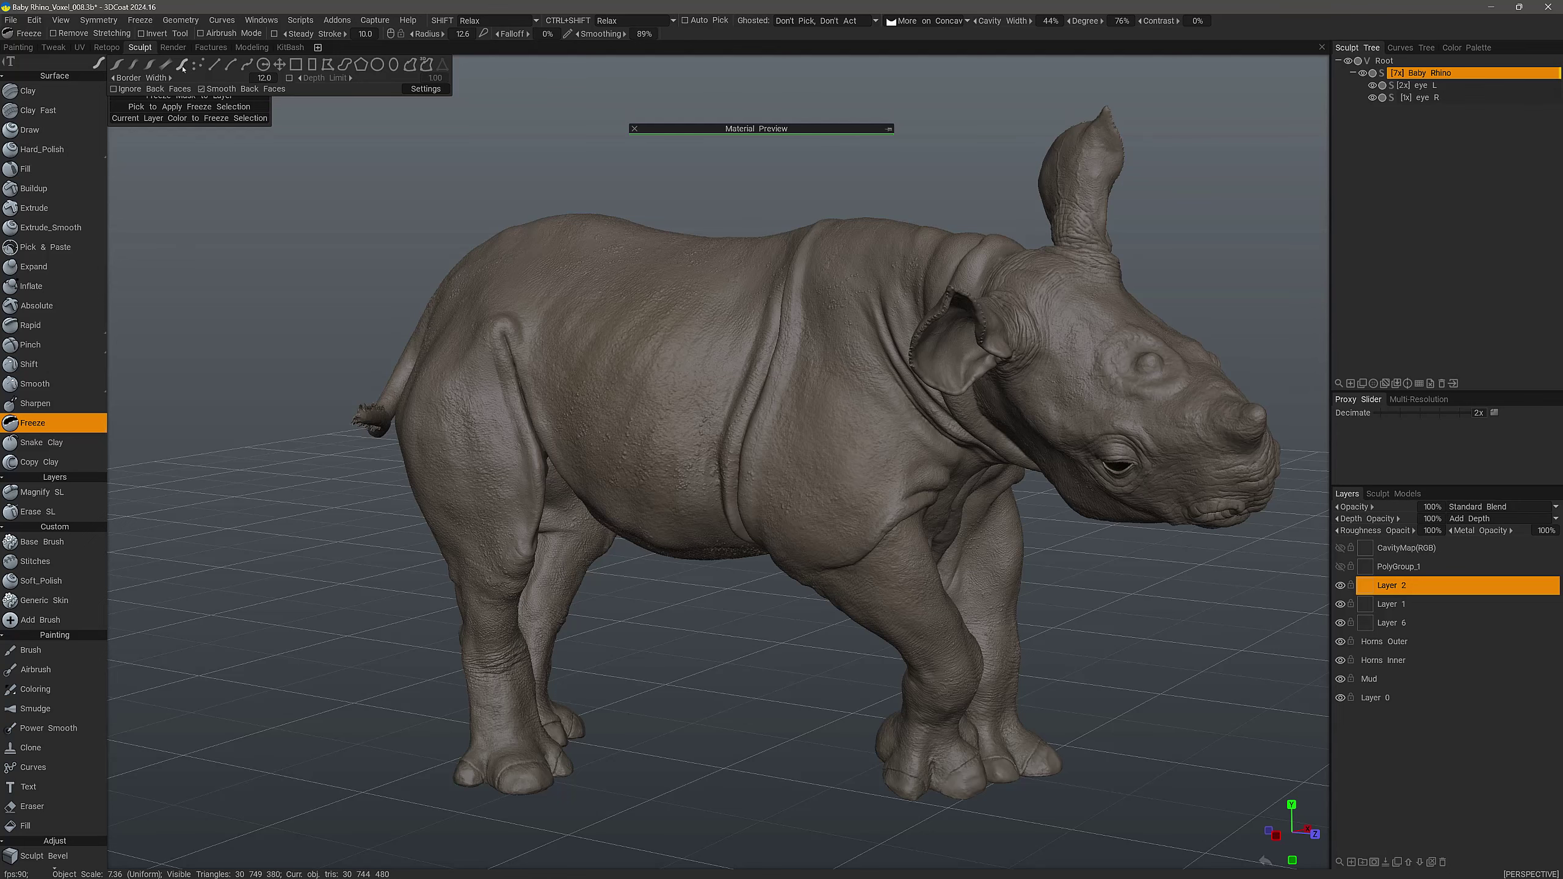
alt+drag(556, 374, 576, 357)
scroll(575, 357, up, 2)
mouse_move(602, 369)
right_down()
mouse_move(668, 369)
mouse_move(649, 404)
right_up()
mouse_move(611, 338)
mouse_down()
mouse_move(777, 346)
mouse_move(842, 469)
mouse_move(904, 698)
mouse_move(884, 727)
mouse_up()
mouse_move(1045, 299)
mouse_down()
mouse_move(1225, 492)
mouse_move(1064, 483)
mouse_up()
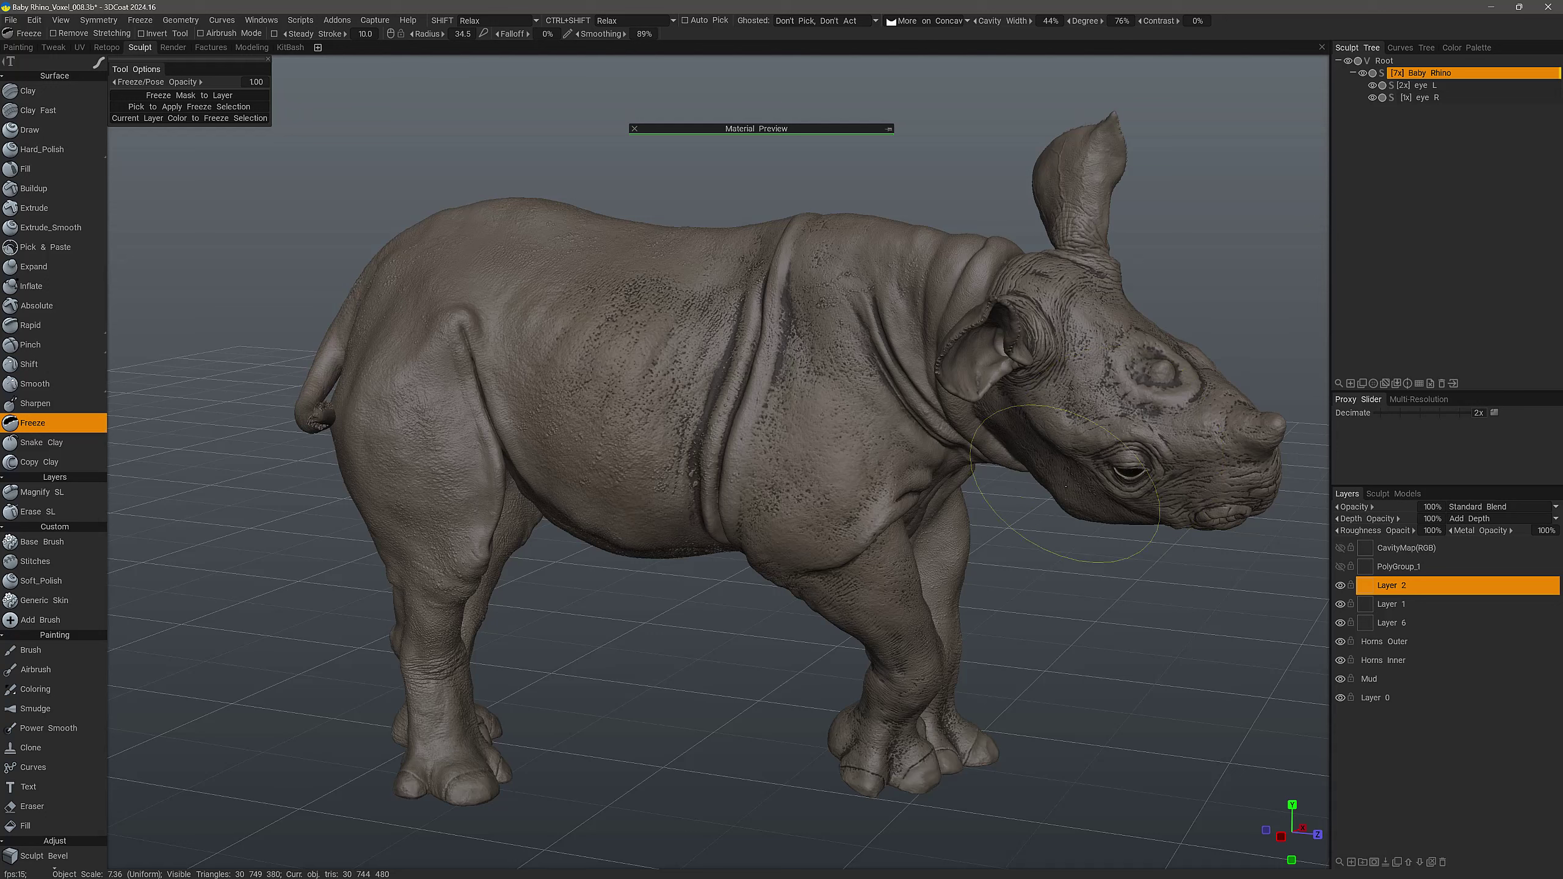
drag(978, 326, 963, 344)
mouse_move(800, 287)
mouse_down()
mouse_move(541, 222)
mouse_move(400, 320)
mouse_move(446, 410)
mouse_move(431, 486)
mouse_move(425, 437)
mouse_move(553, 431)
mouse_move(784, 508)
mouse_move(763, 375)
mouse_move(849, 487)
mouse_move(380, 496)
mouse_move(453, 715)
mouse_move(435, 736)
mouse_move(469, 662)
mouse_up()
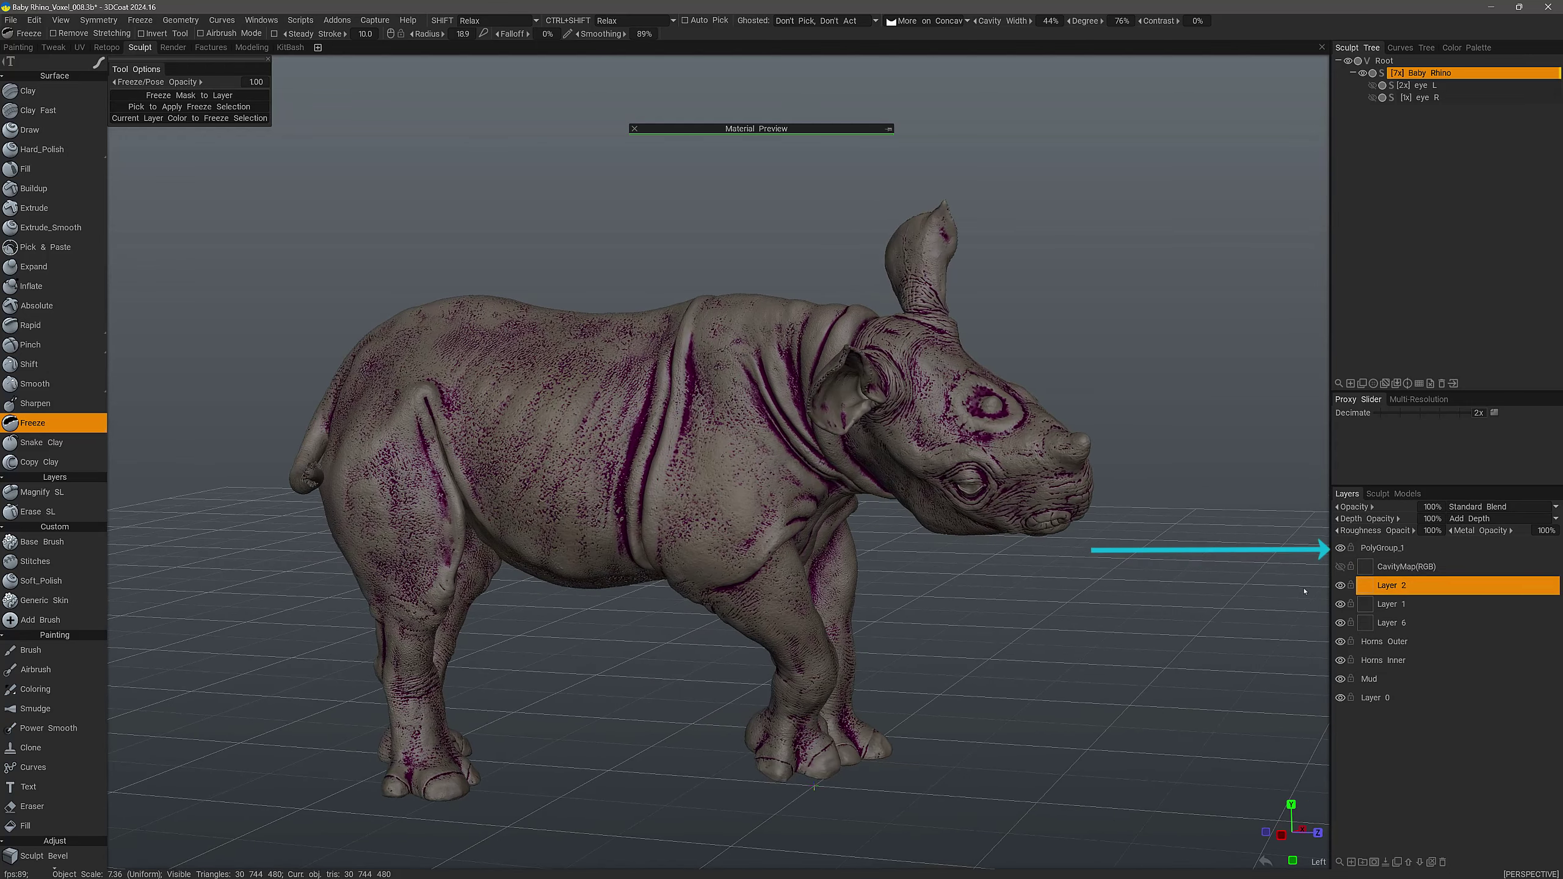
Rename the PolyGroup_1 layer to Cavity Freeze Mask and hide it, restoring the cavity mask as a freeze selection
click(1385, 548)
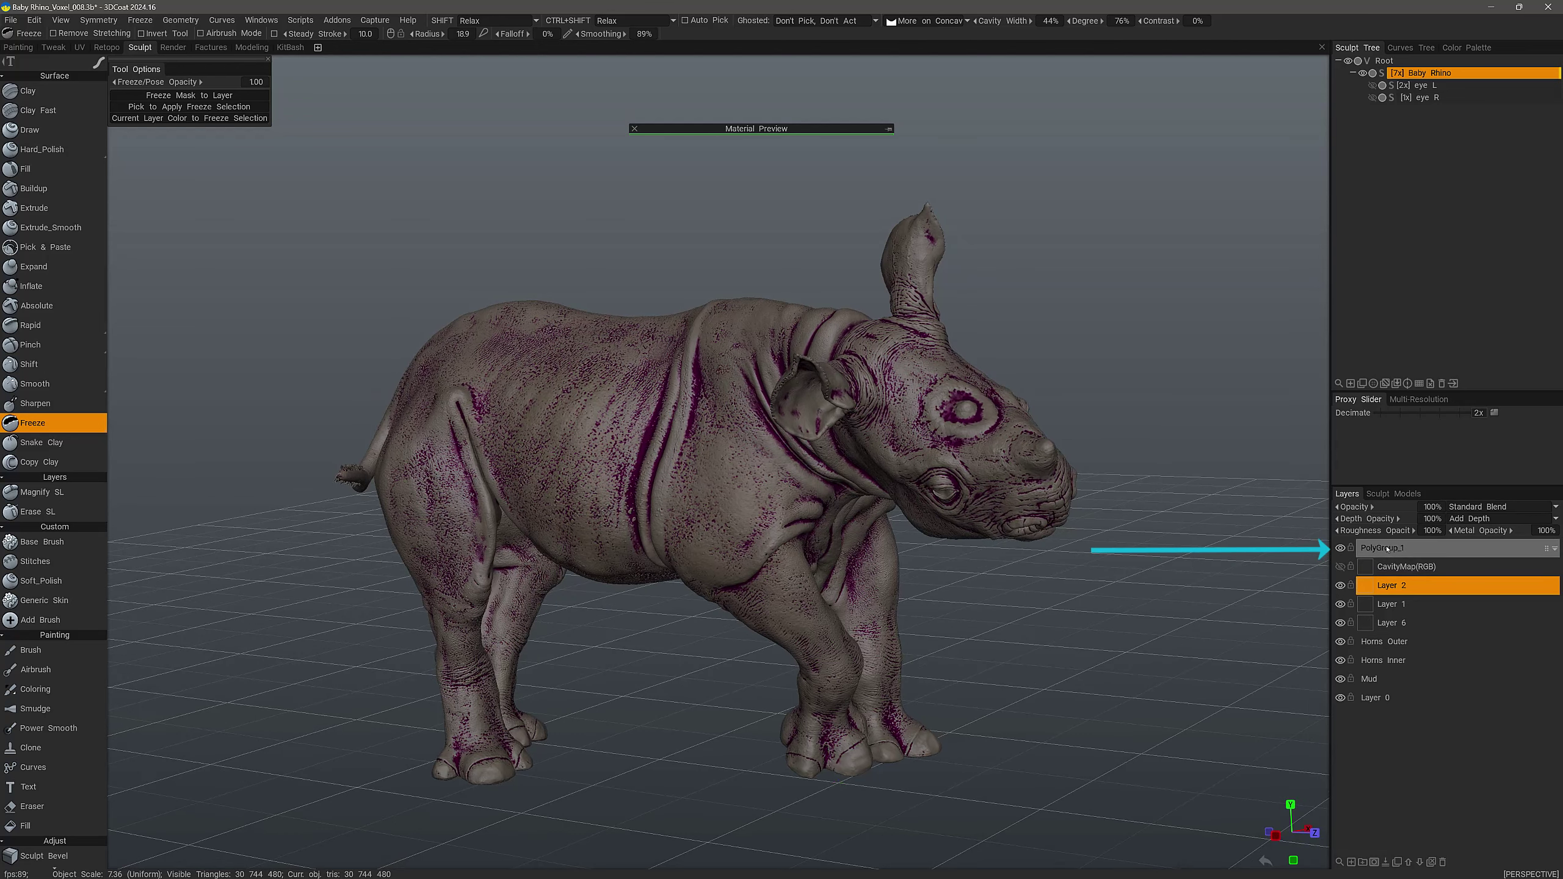
double_click(1394, 554)
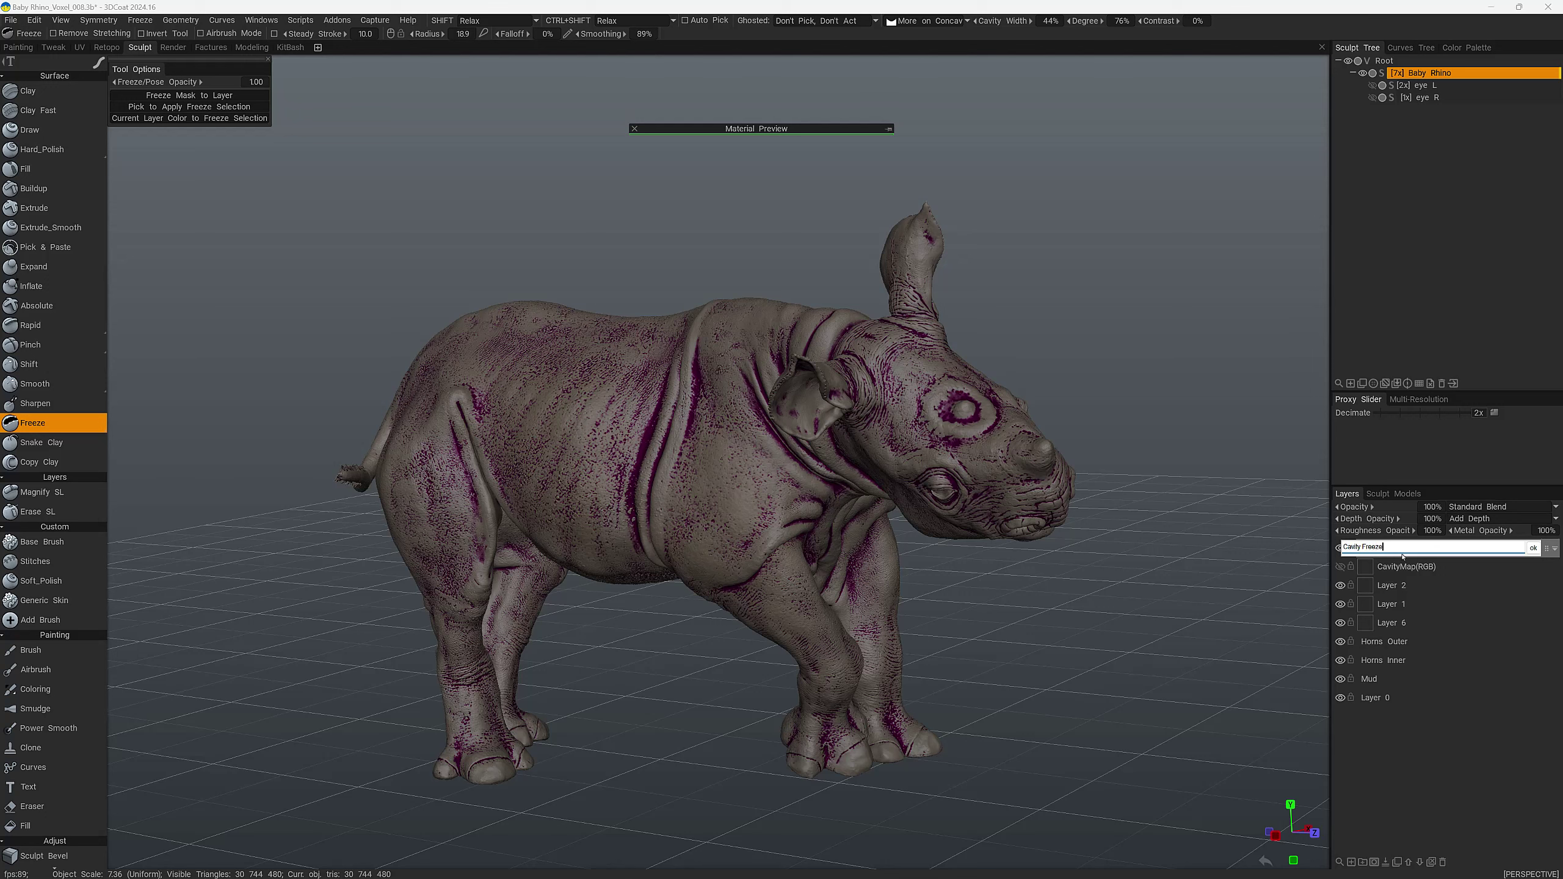
key(Return)
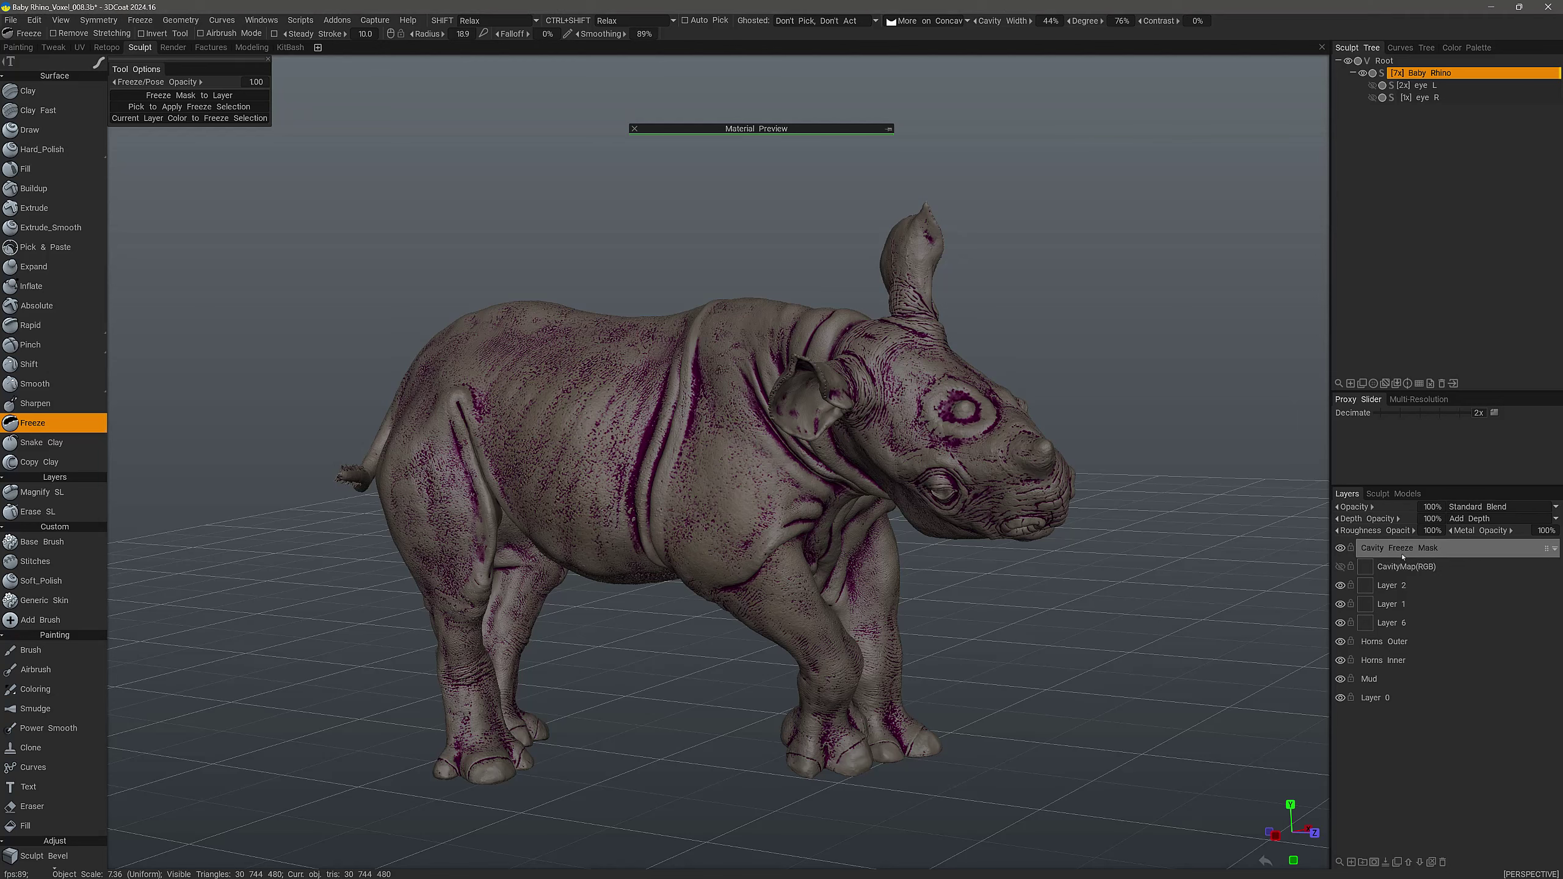
drag(1249, 558, 1188, 574)
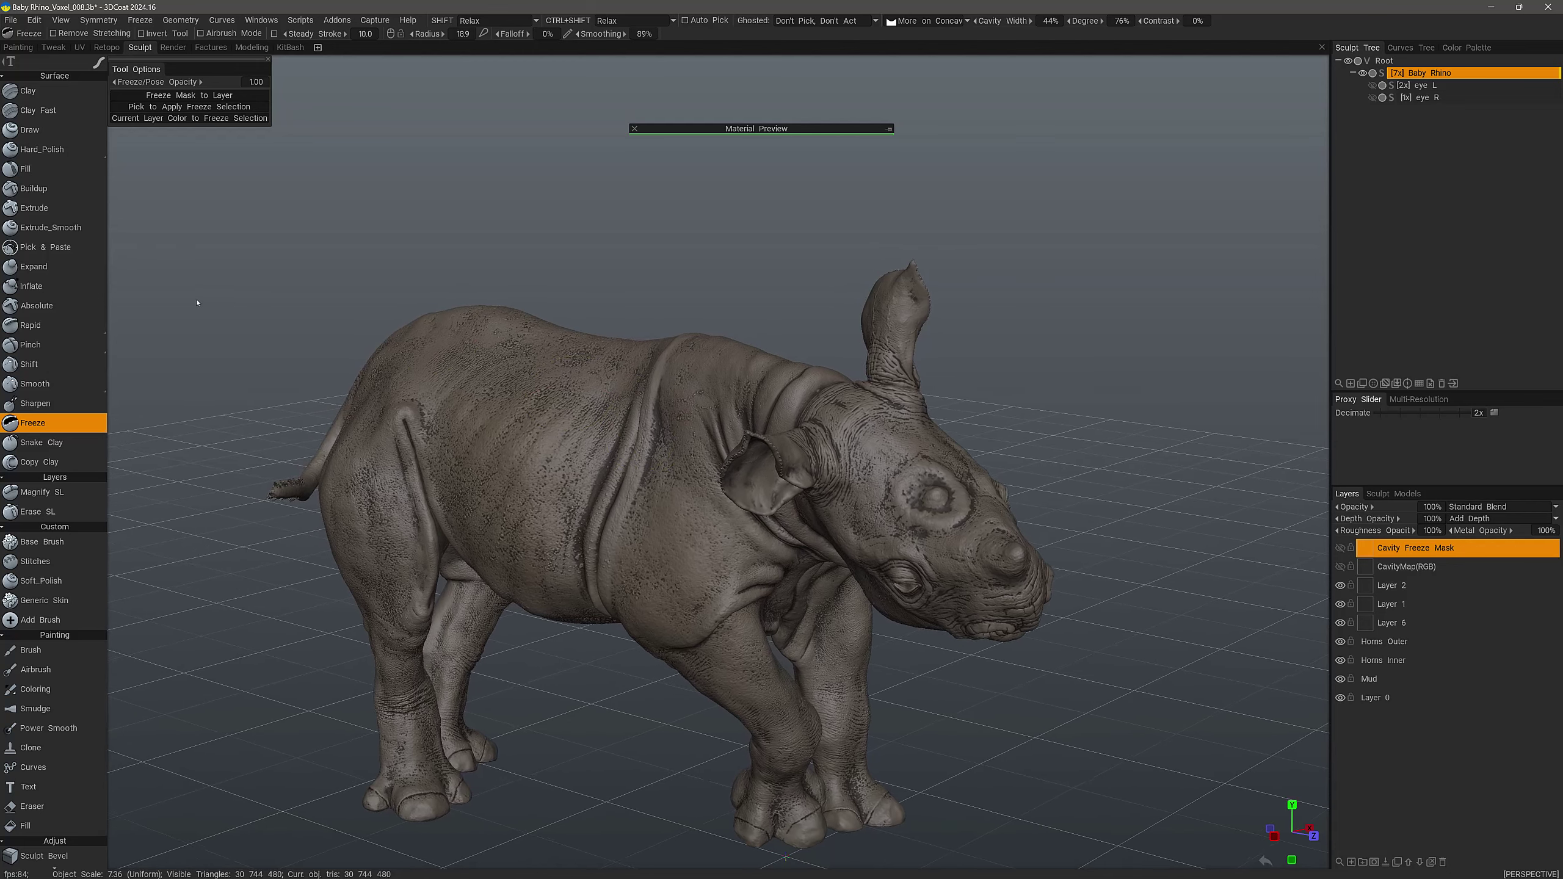
Set up the Extrude brush with the stroke mode that scales and rotates each stamp, and make Layer 2 the active layer
click(48, 209)
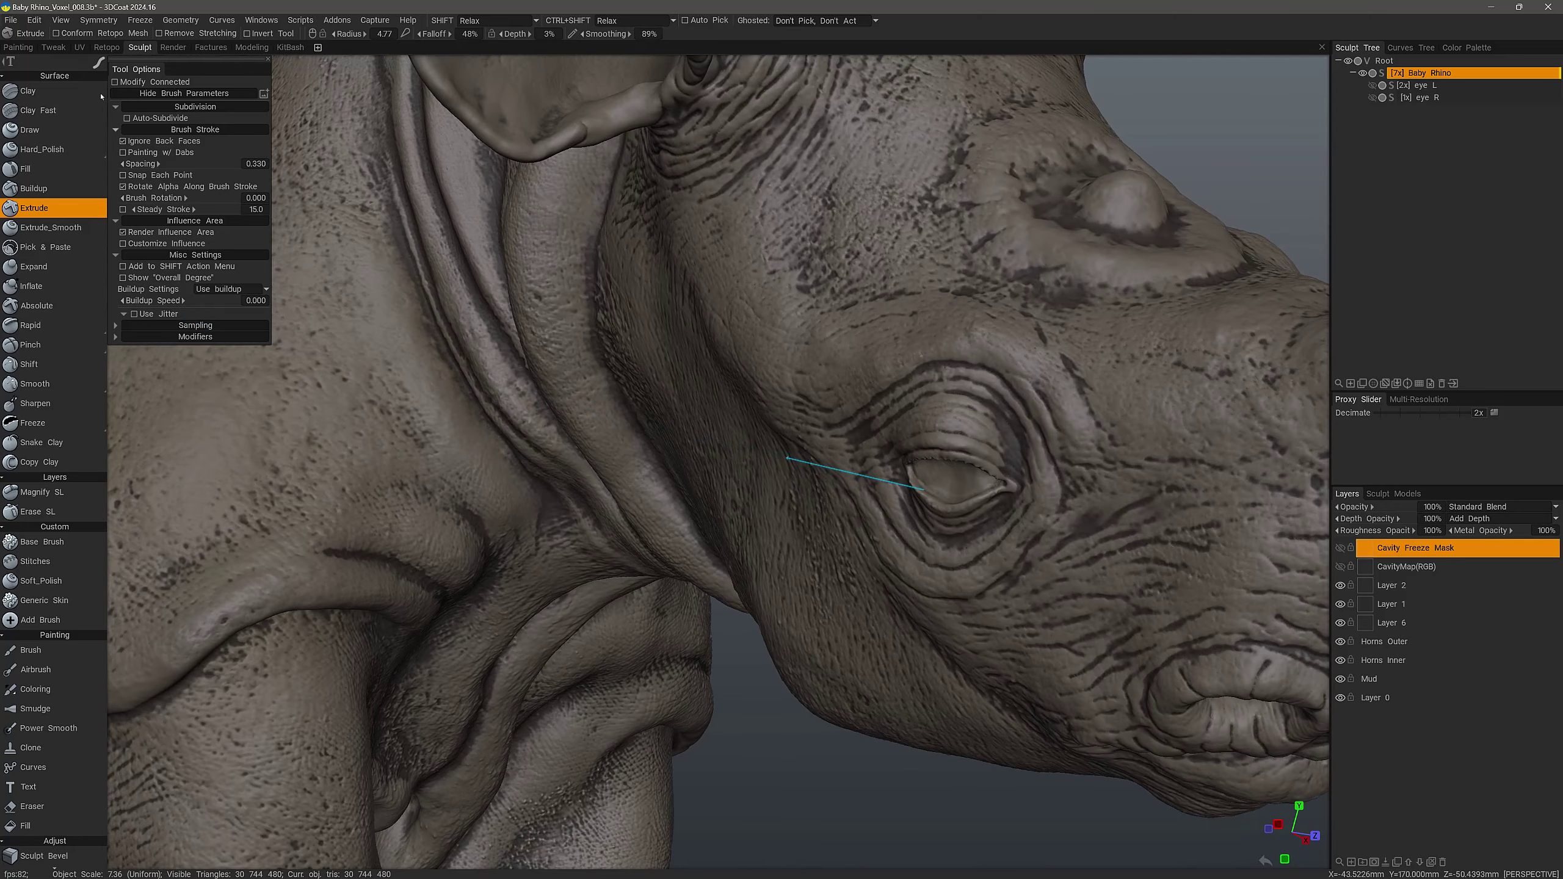
click(101, 64)
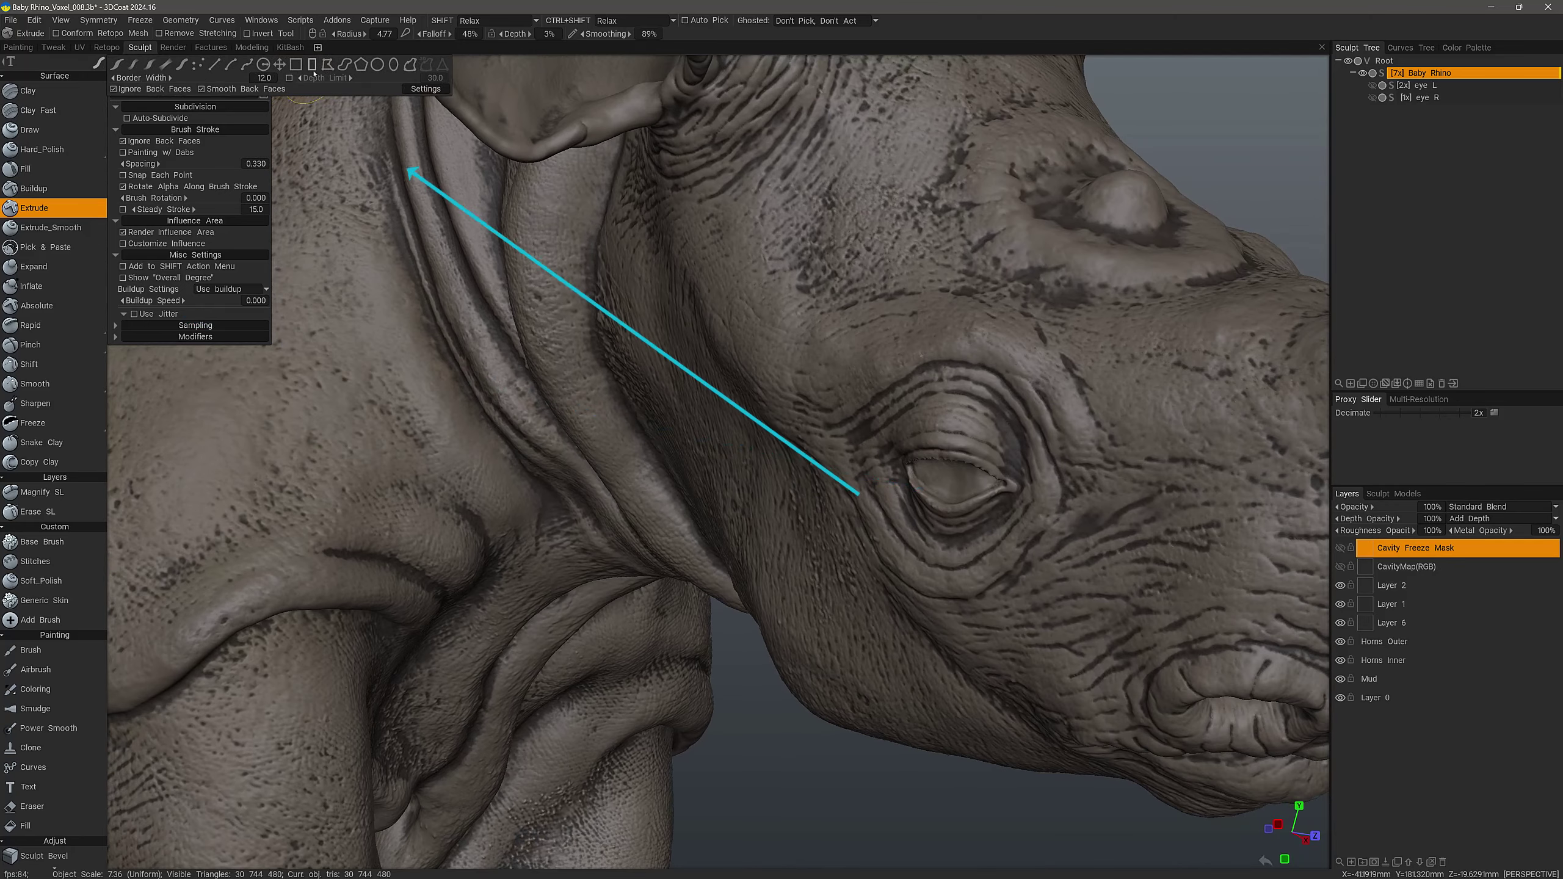
click(263, 65)
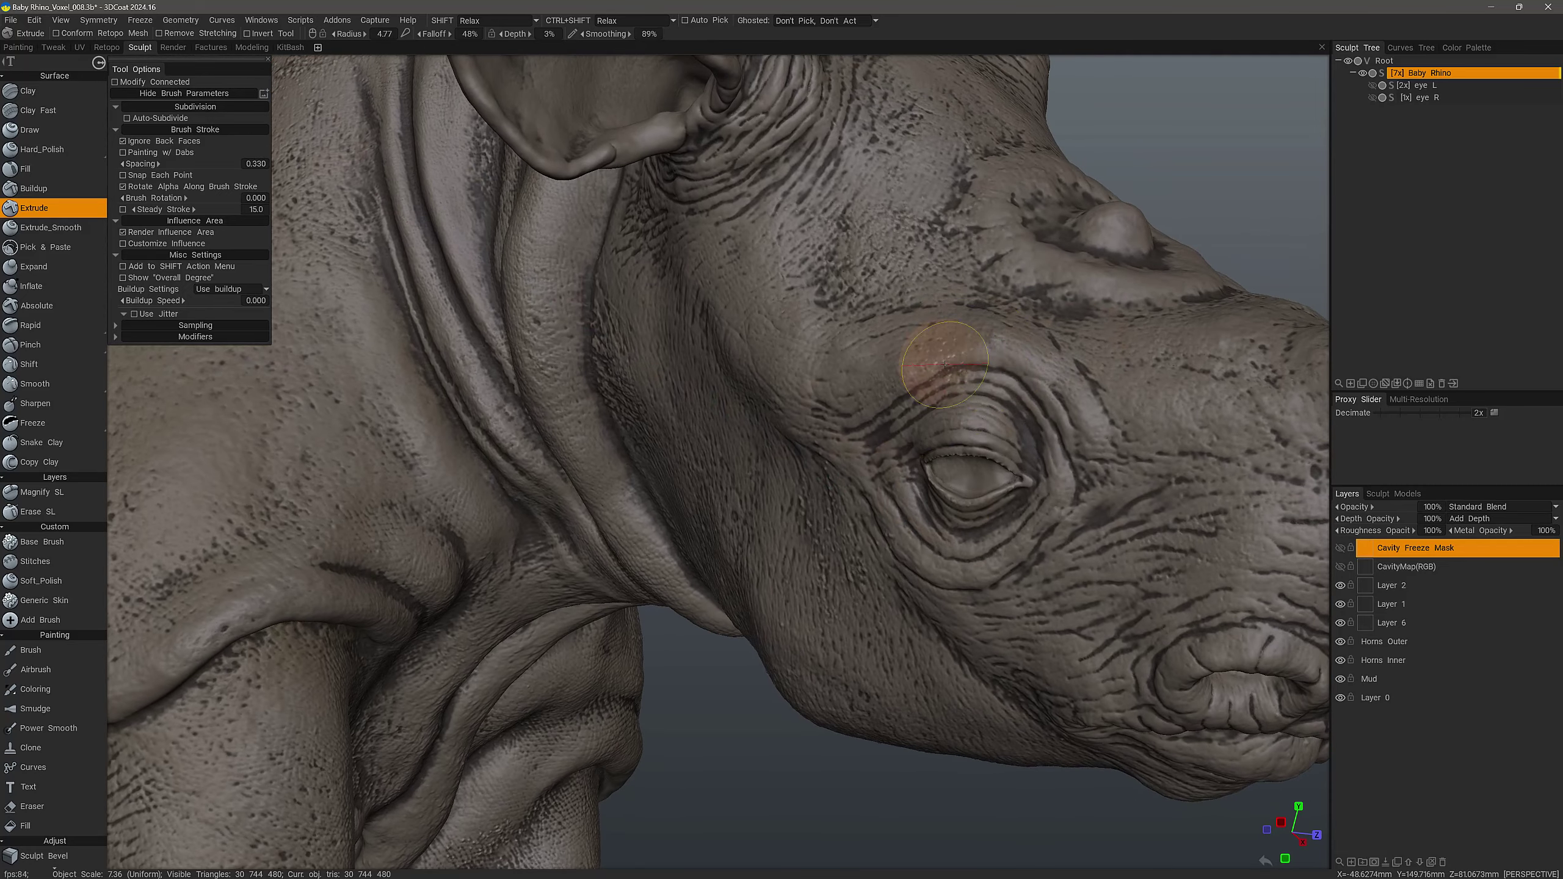
click(1403, 586)
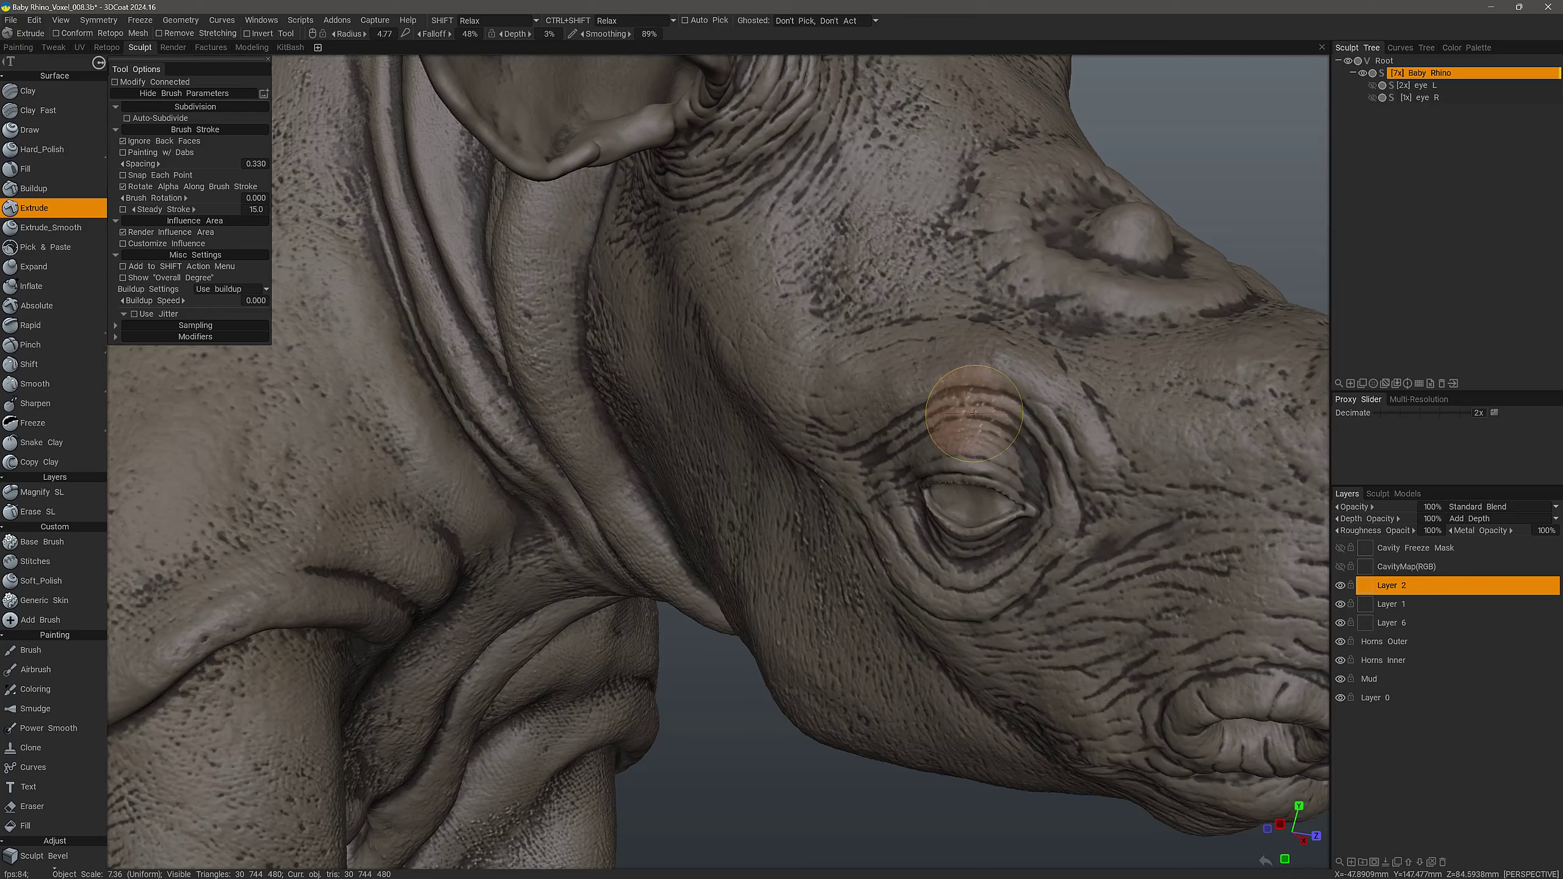
Extrude the unfrozen skin around the rhino's eye with single stamps of varying size and rotation
alt+drag(914, 434, 936, 460)
right_drag(935, 460, 946, 457)
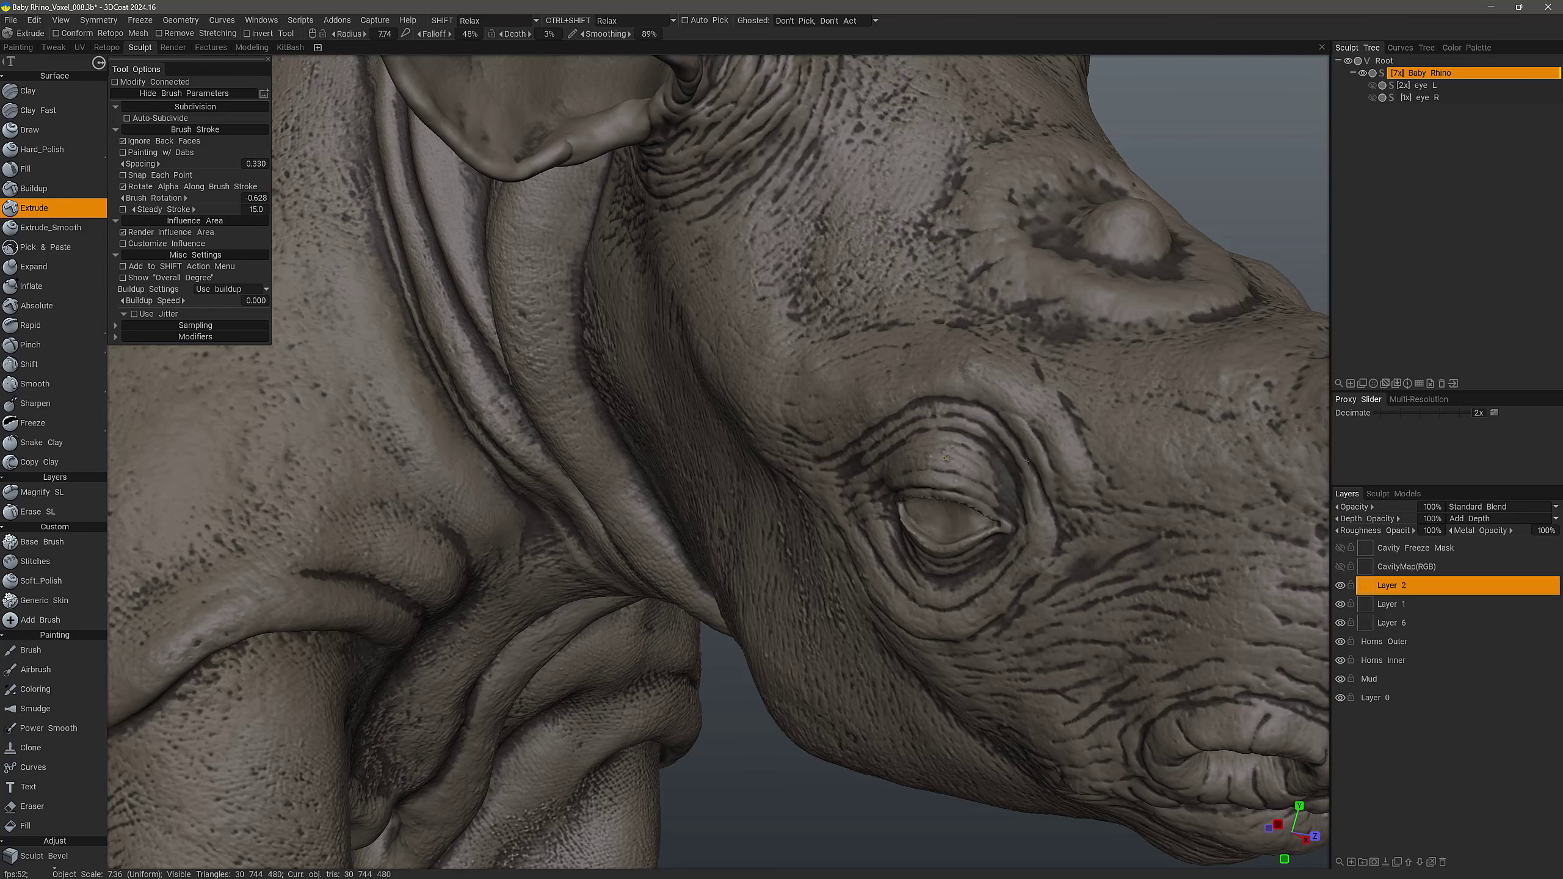
alt+drag(950, 501, 938, 486)
drag(993, 473, 1050, 464)
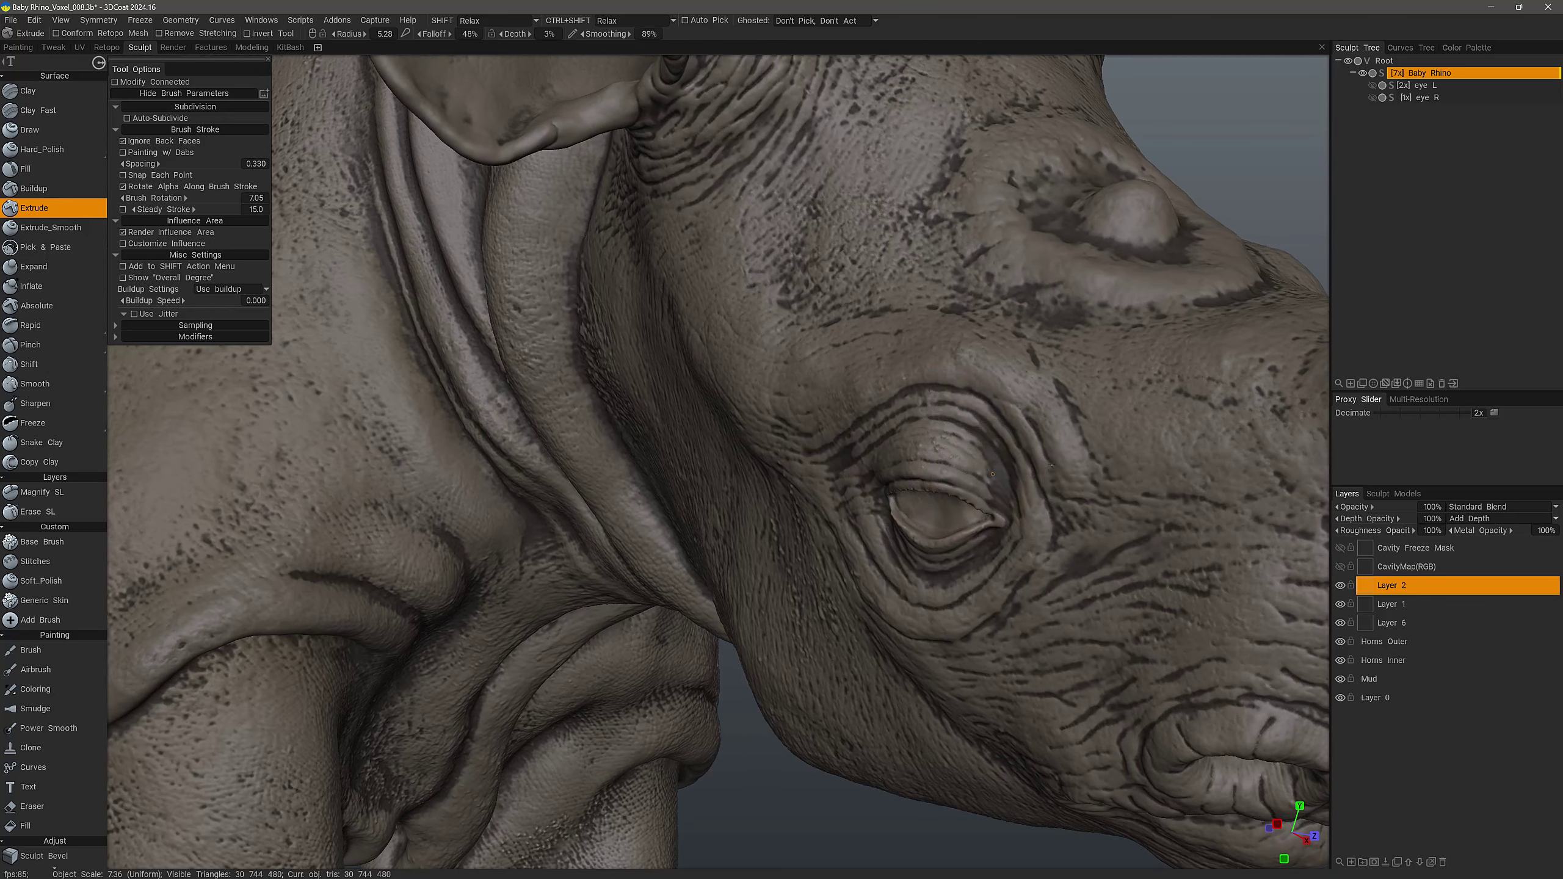
right_drag(1053, 466, 1051, 427)
alt+drag(736, 345, 776, 363)
mouse_move(1009, 573)
alt+mouse_down()
mouse_move(987, 471)
mouse_move(1022, 462)
alt+mouse_up()
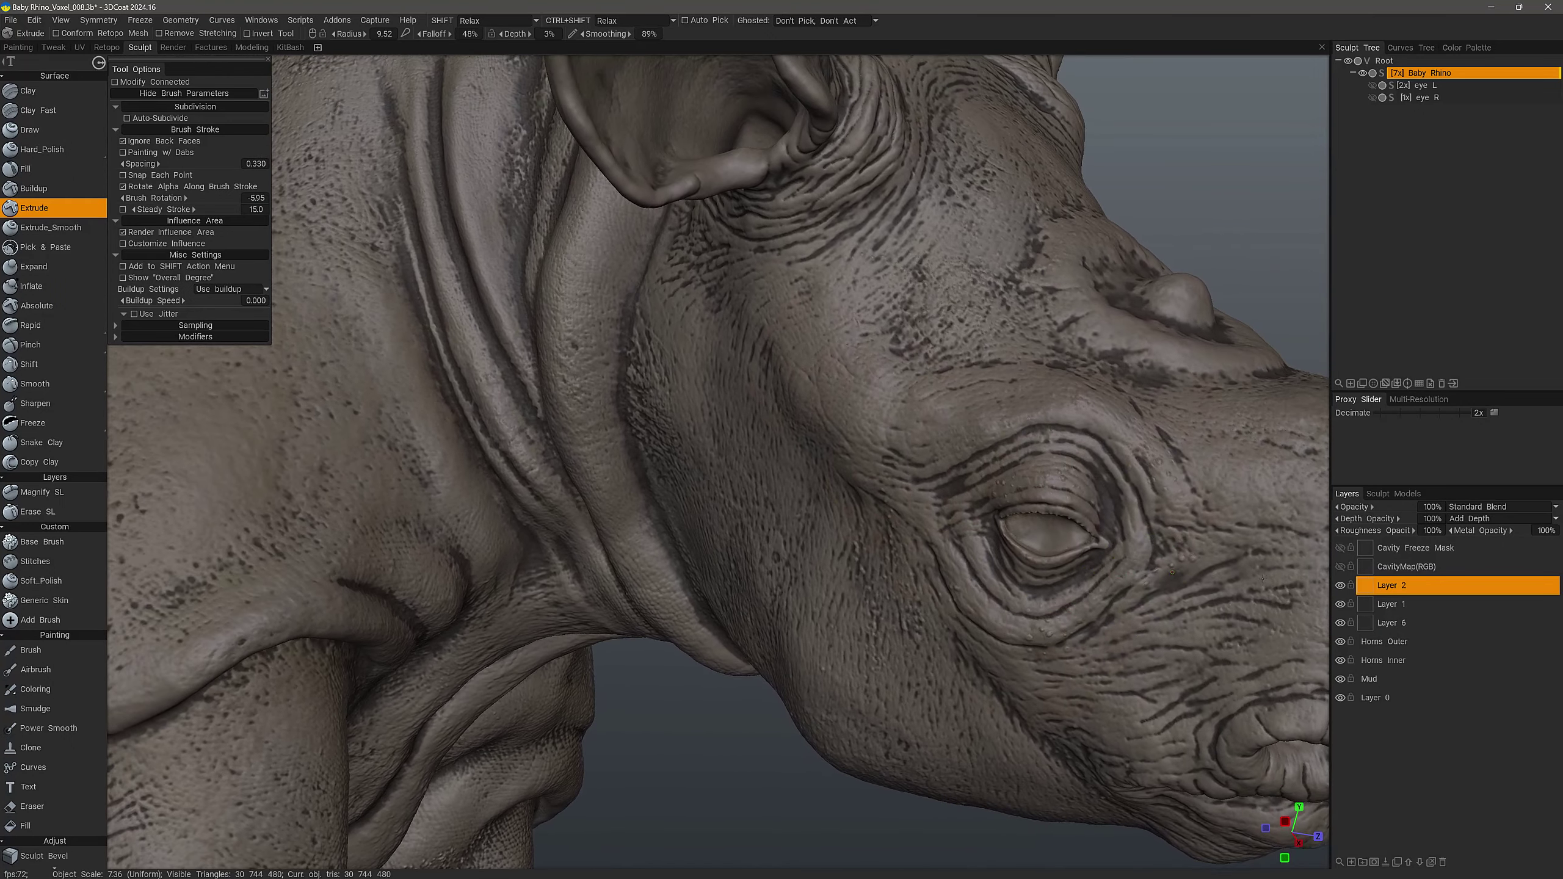
alt+drag(922, 621, 933, 603)
mouse_move(933, 523)
alt+mouse_down()
mouse_move(942, 484)
mouse_move(984, 445)
mouse_move(942, 404)
mouse_move(338, 219)
mouse_move(37, 290)
alt+mouse_up()
Inflate the unfrozen skin on the shoulder and along its folds with freehand brush strokes
click(37, 287)
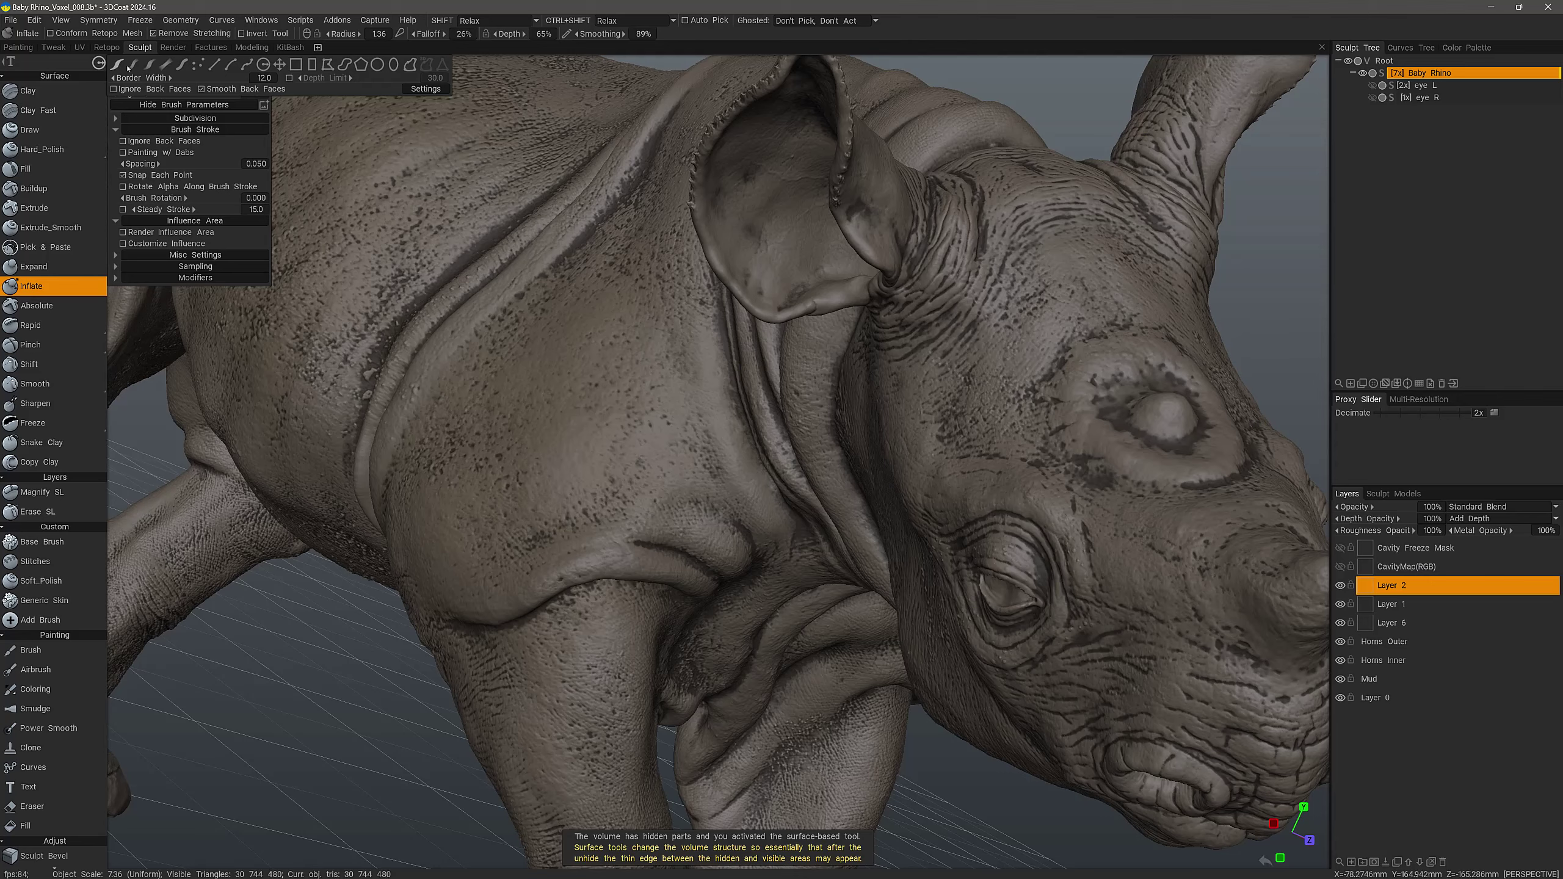
click(137, 67)
mouse_move(554, 468)
alt+mouse_down()
mouse_move(663, 511)
mouse_move(657, 457)
alt+mouse_up()
alt+right_drag(656, 458, 579, 485)
mouse_move(579, 485)
alt+mouse_down()
mouse_move(639, 580)
mouse_move(659, 583)
mouse_move(658, 416)
mouse_move(582, 433)
mouse_move(618, 531)
mouse_move(614, 594)
mouse_move(687, 516)
mouse_move(630, 536)
mouse_move(600, 307)
alt+mouse_up()
right_drag(600, 307, 625, 307)
drag(625, 307, 664, 254)
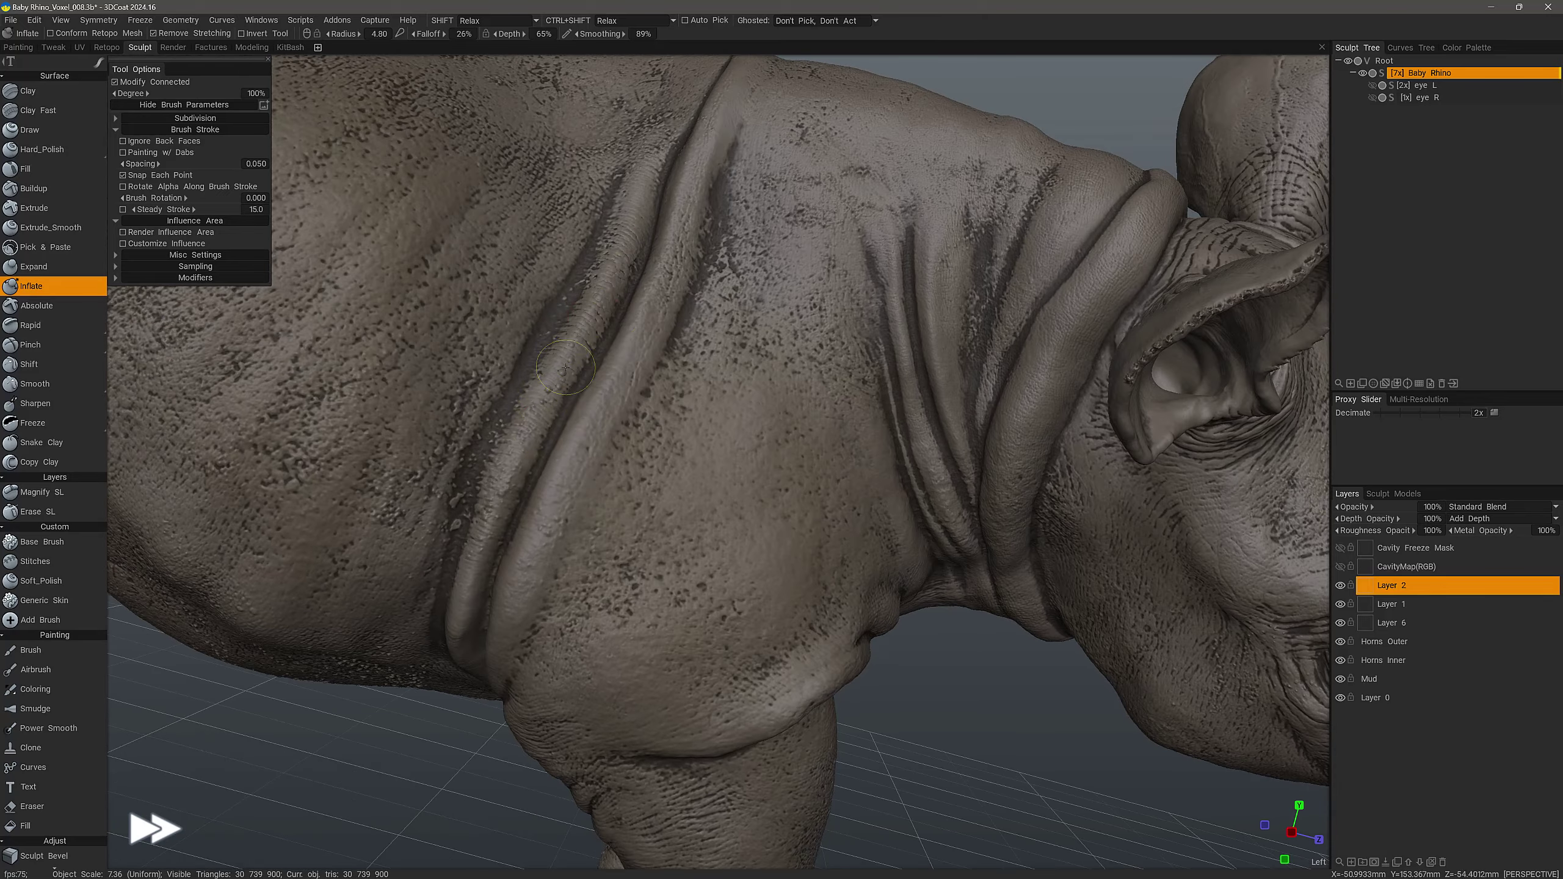
drag(617, 387, 794, 458)
Inflate the unfrozen skin across the rhino's flank and belly, working around the frozen cavities
mouse_move(809, 290)
alt+mouse_down()
mouse_move(830, 320)
mouse_move(757, 524)
mouse_move(638, 236)
mouse_move(678, 217)
mouse_move(638, 456)
mouse_move(698, 387)
mouse_move(665, 345)
alt+mouse_up()
scroll(665, 345, down, 3)
scroll(545, 500, up, 3)
mouse_move(546, 499)
alt+mouse_down()
mouse_move(527, 516)
mouse_move(575, 477)
mouse_move(566, 514)
alt+mouse_up()
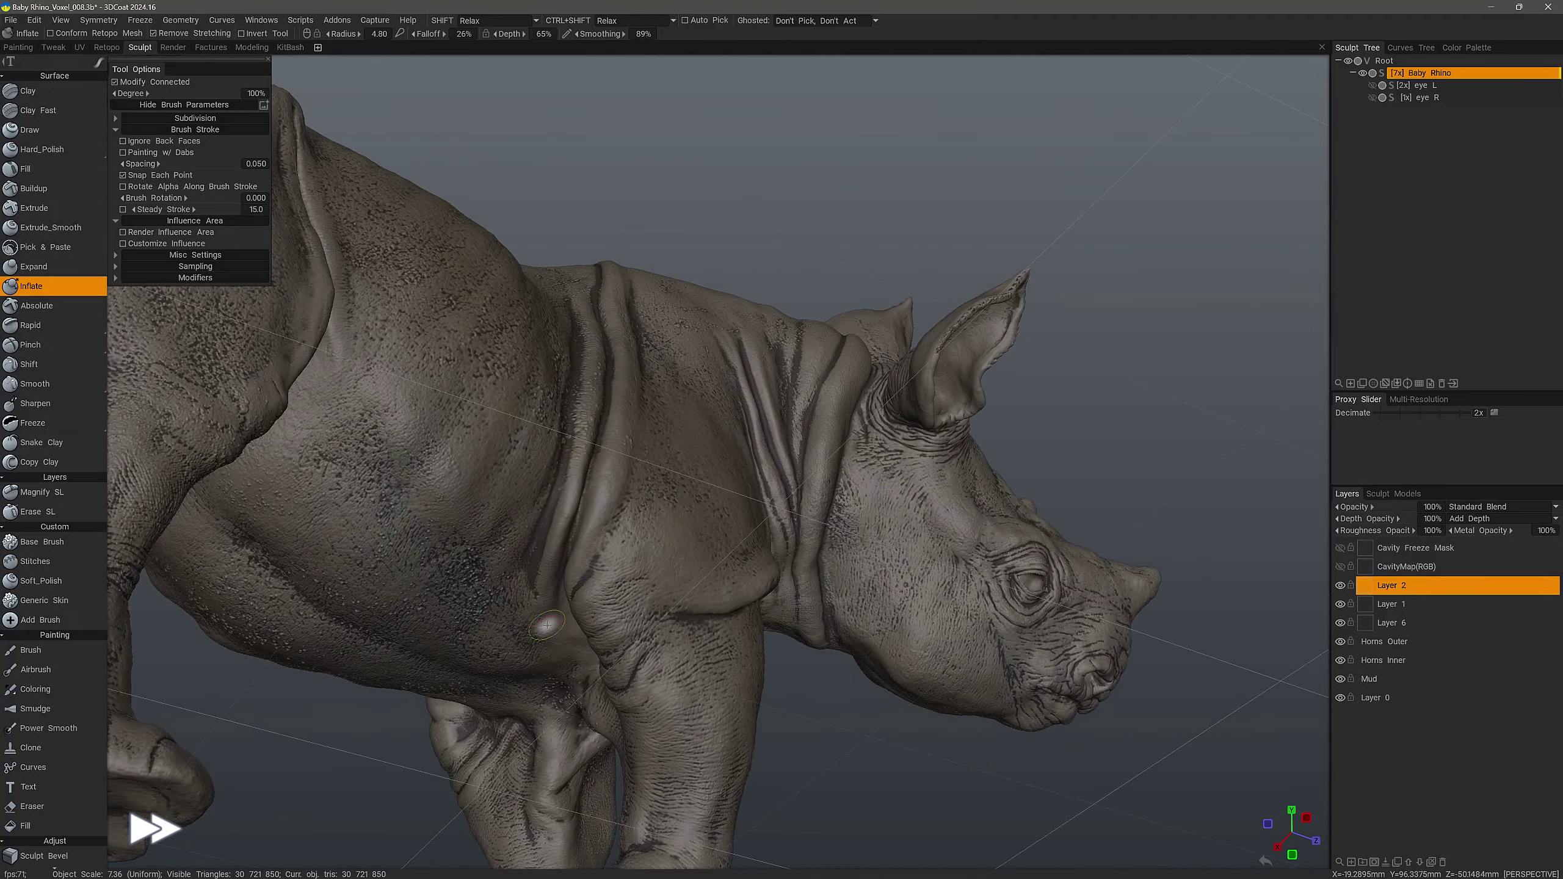
alt+drag(536, 628, 556, 554)
mouse_move(555, 422)
mouse_down()
mouse_move(574, 385)
mouse_move(372, 302)
mouse_up()
mouse_move(401, 496)
mouse_down()
mouse_move(389, 542)
mouse_move(429, 569)
mouse_move(431, 223)
mouse_up()
Inflate the unfrozen skin on top of the rhino's head and along the neck folds behind the ears
alt+middle_drag(1042, 257, 882, 272)
alt+right_drag(882, 272, 850, 293)
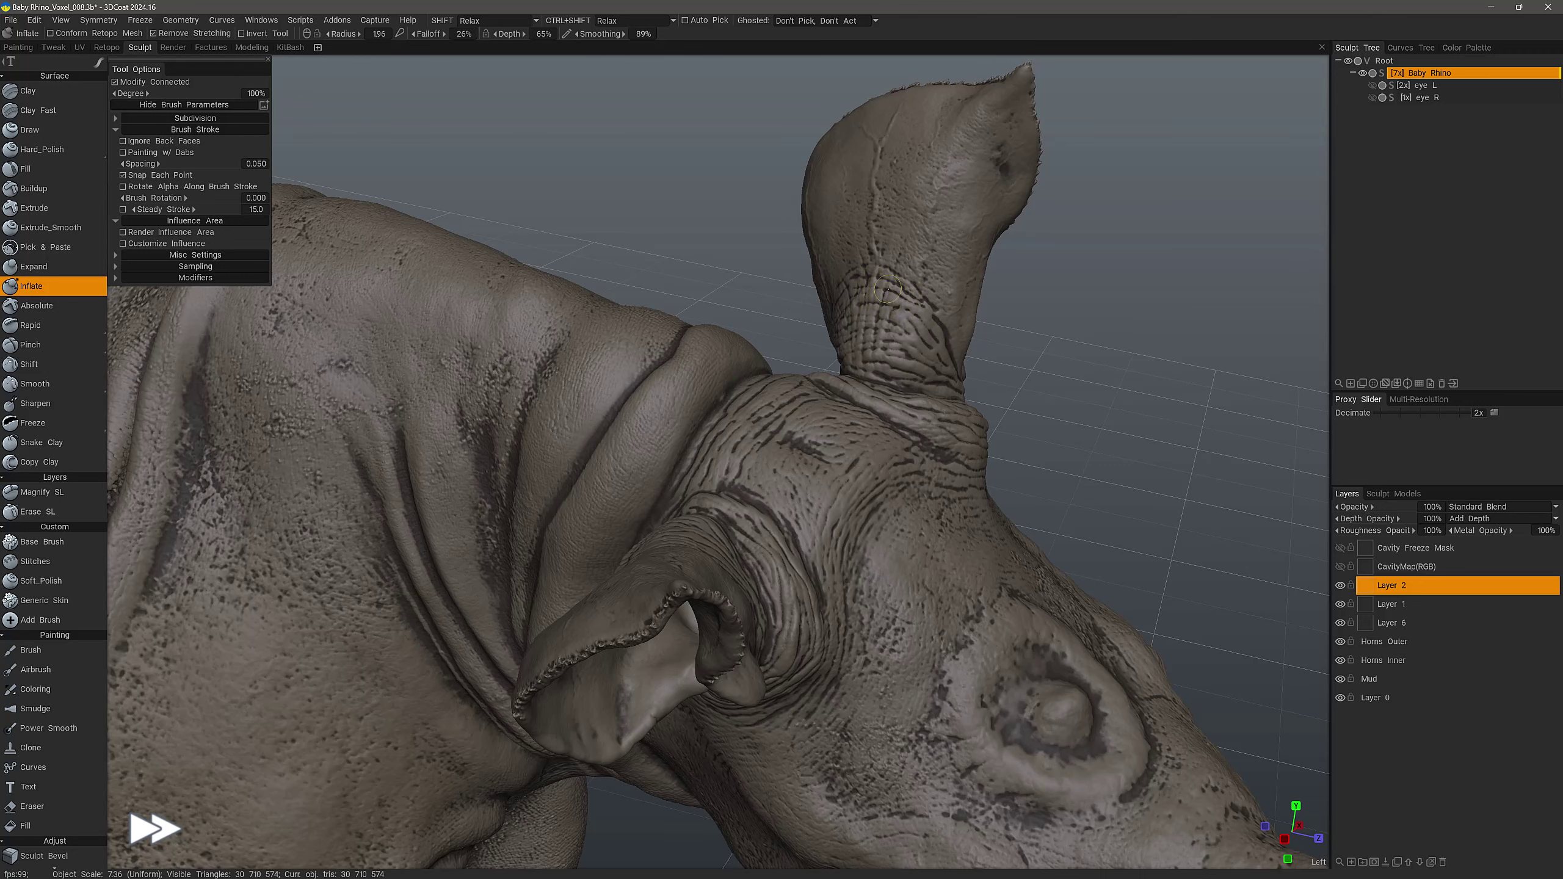
mouse_move(868, 350)
alt+mouse_down()
mouse_move(702, 569)
mouse_move(685, 509)
mouse_move(666, 564)
mouse_move(610, 558)
alt+mouse_up()
alt+right_drag(610, 557, 601, 515)
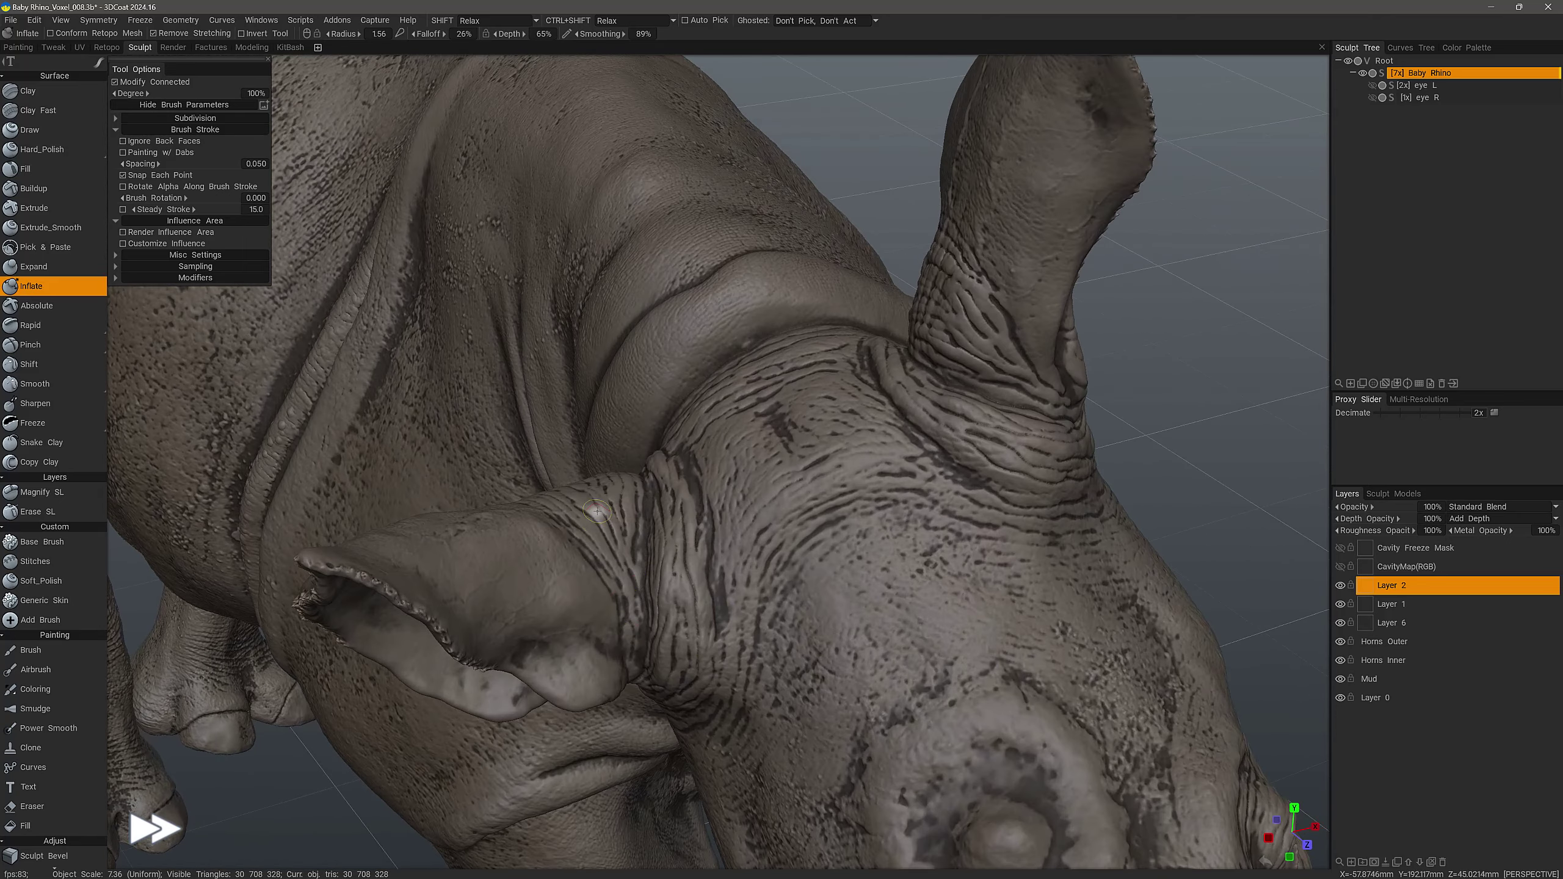
alt+drag(639, 659, 603, 445)
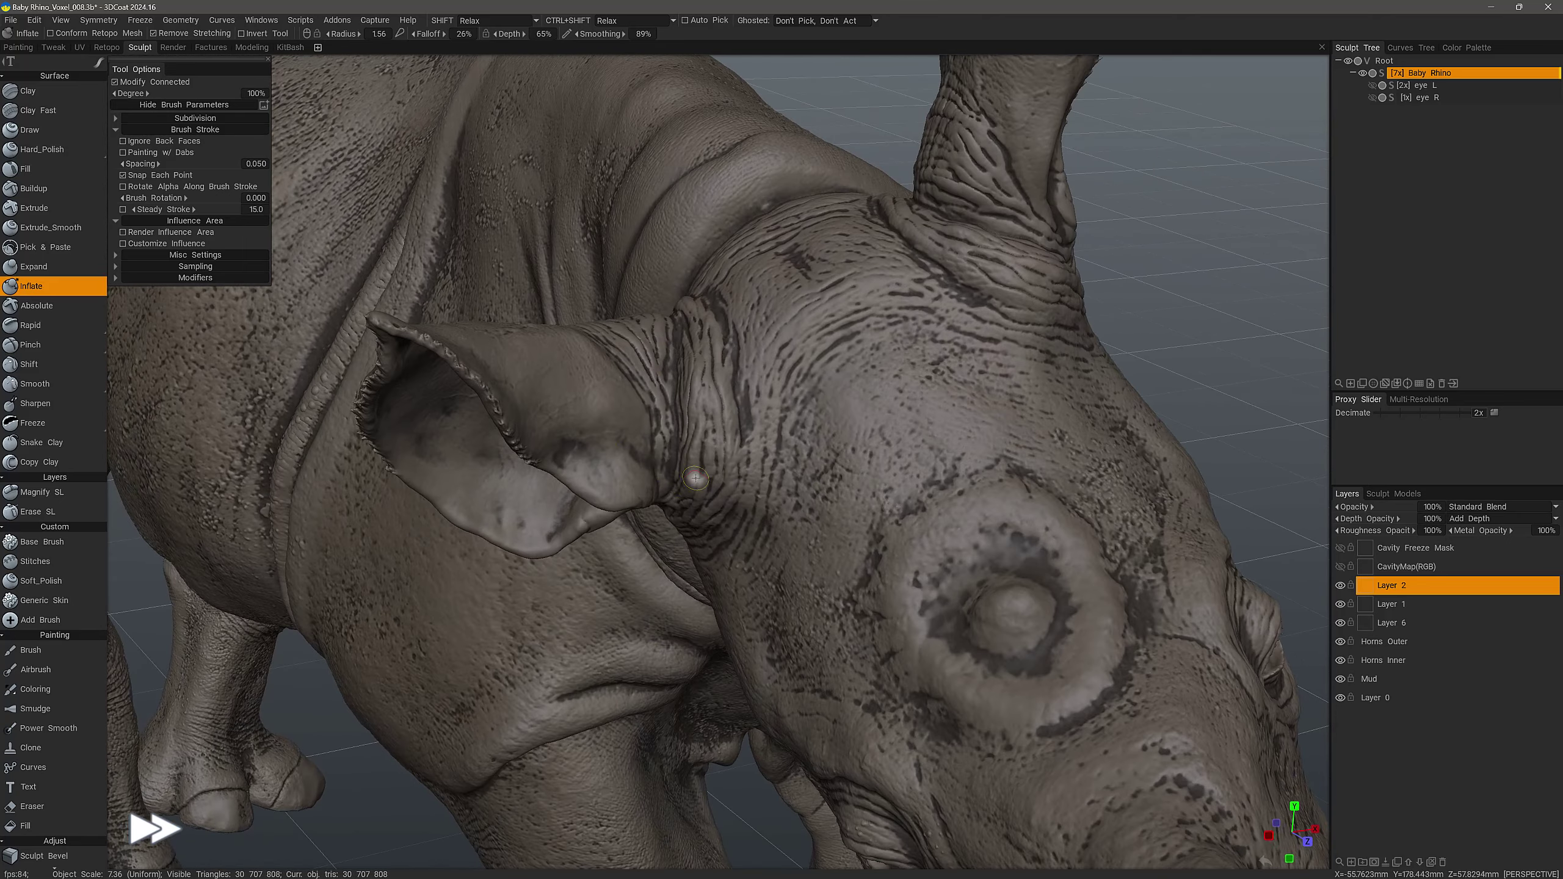
Inflate the wrinkled skin around the base of the ear beside the cheek
click(689, 508)
alt+drag(688, 508, 743, 426)
click(771, 480)
alt+drag(771, 480, 941, 511)
Inflate the unfrozen skin around the eye, cheek and nostril using a slightly larger brush
alt+right_drag(941, 511, 1044, 480)
alt+drag(1023, 664, 1085, 669)
alt+drag(991, 655, 1024, 653)
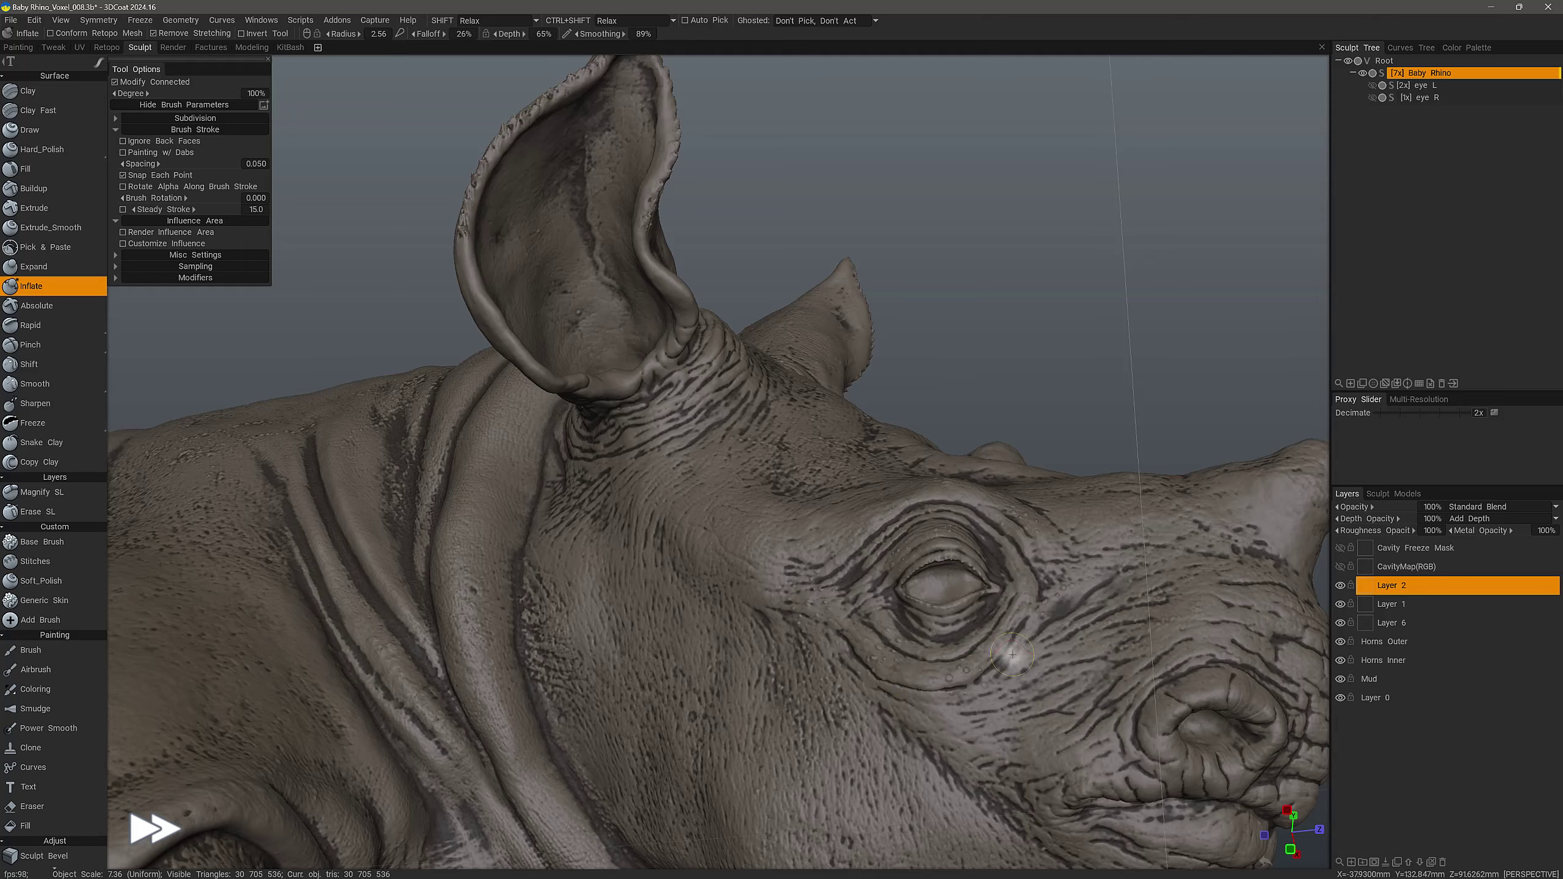
alt+drag(927, 652, 787, 355)
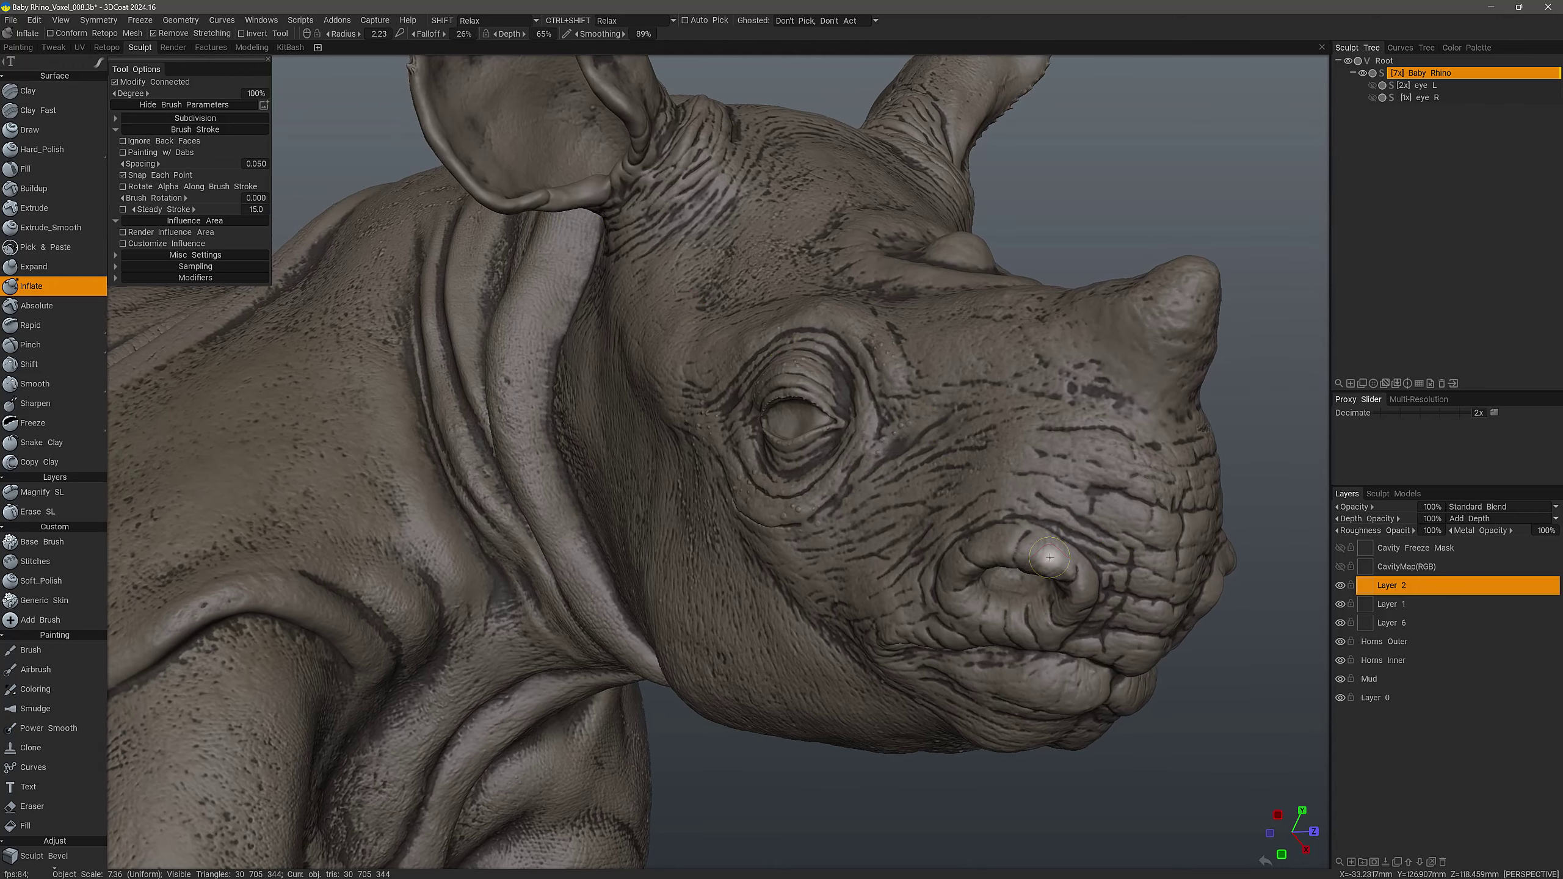
Inflate the unfrozen skin over the rhino's shoulder and body with the brush depth at 92%
alt+right_drag(754, 339, 696, 339)
click(140, 20)
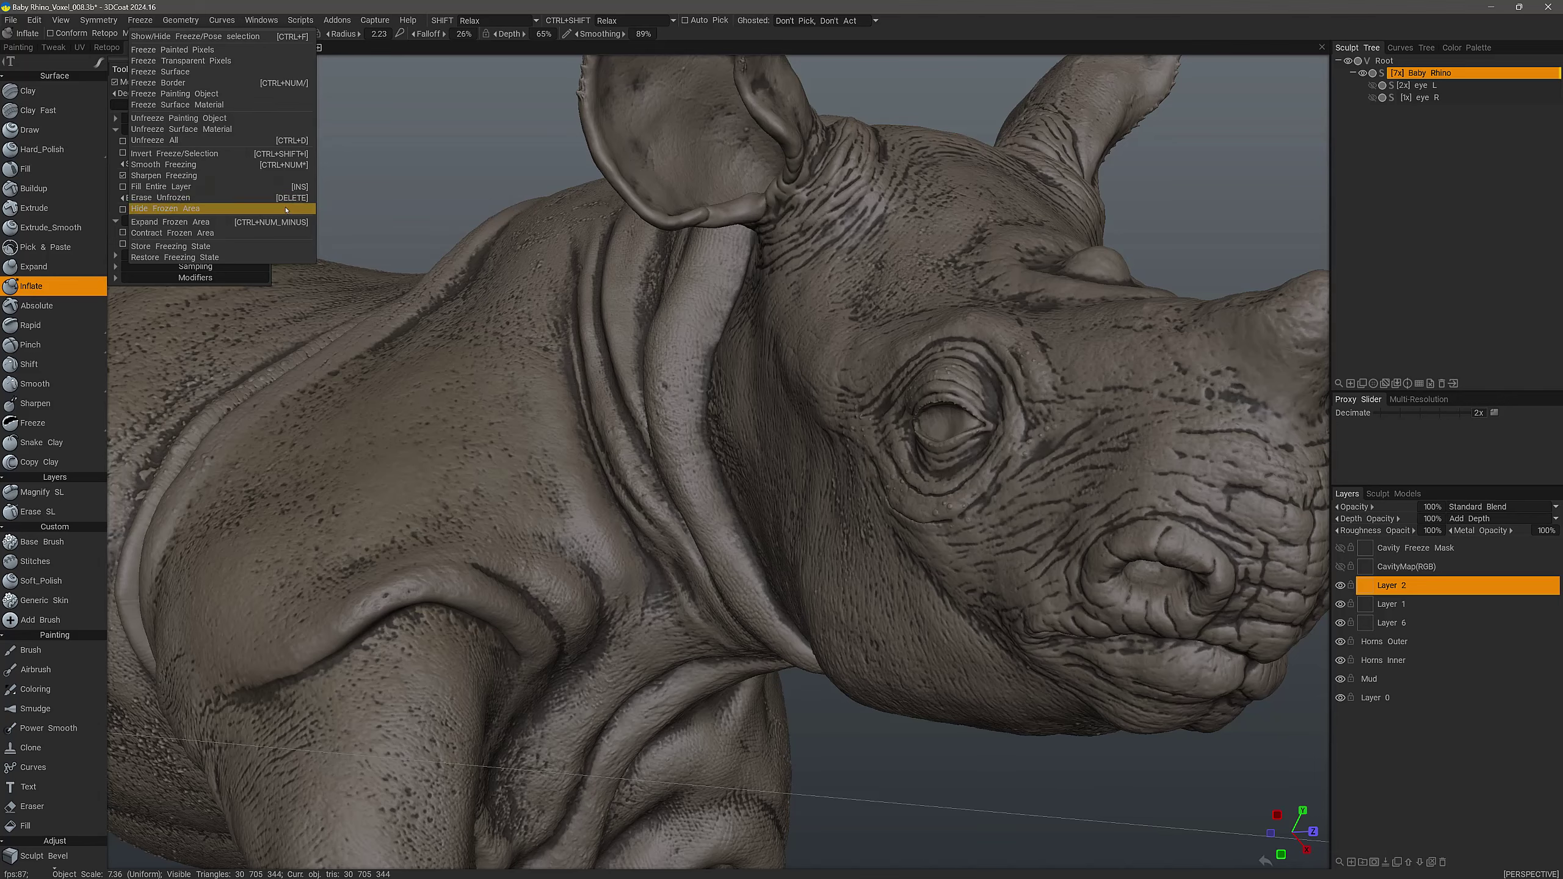
click(793, 499)
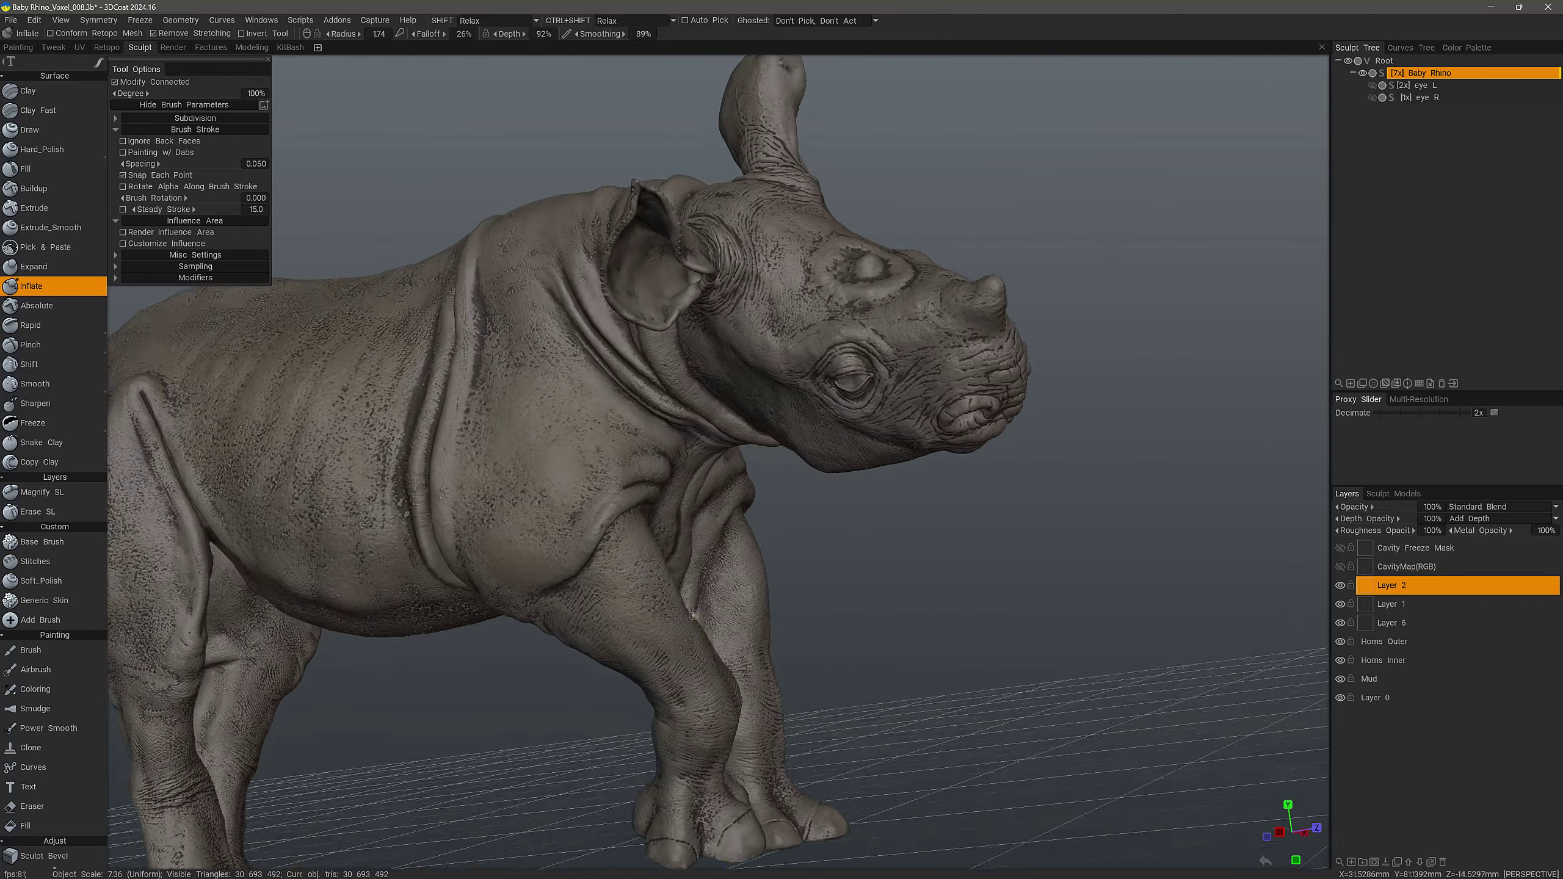
Bring the whole rhino into view and unfreeze its entire surface
mouse_move(719, 612)
alt+mouse_down()
mouse_move(671, 610)
mouse_move(702, 610)
alt+mouse_up()
alt+right_drag(702, 610, 645, 607)
alt+drag(645, 607, 719, 605)
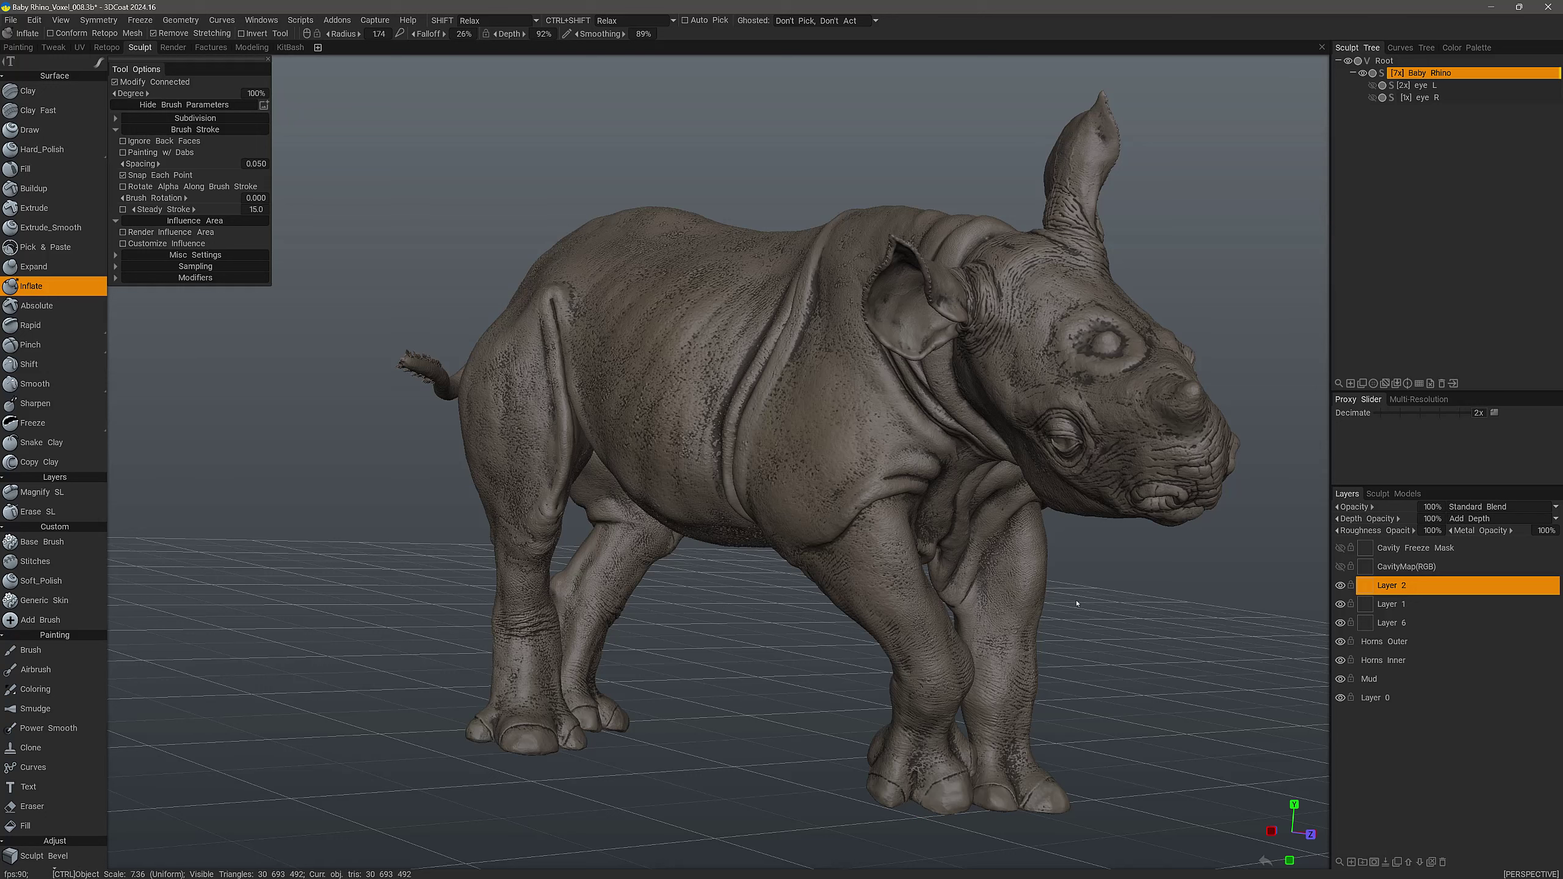
key(ctrl+d)
Refine the skin creases with short Pinch strokes, adjusting the brush radius between strokes
right_drag(1084, 556, 1085, 579)
drag(1085, 579, 1095, 583)
drag(958, 506, 994, 517)
right_drag(995, 516, 1008, 517)
mouse_move(1026, 552)
alt+mouse_down()
mouse_move(1046, 569)
mouse_move(1032, 568)
alt+mouse_up()
scroll(1035, 568, down, 5)
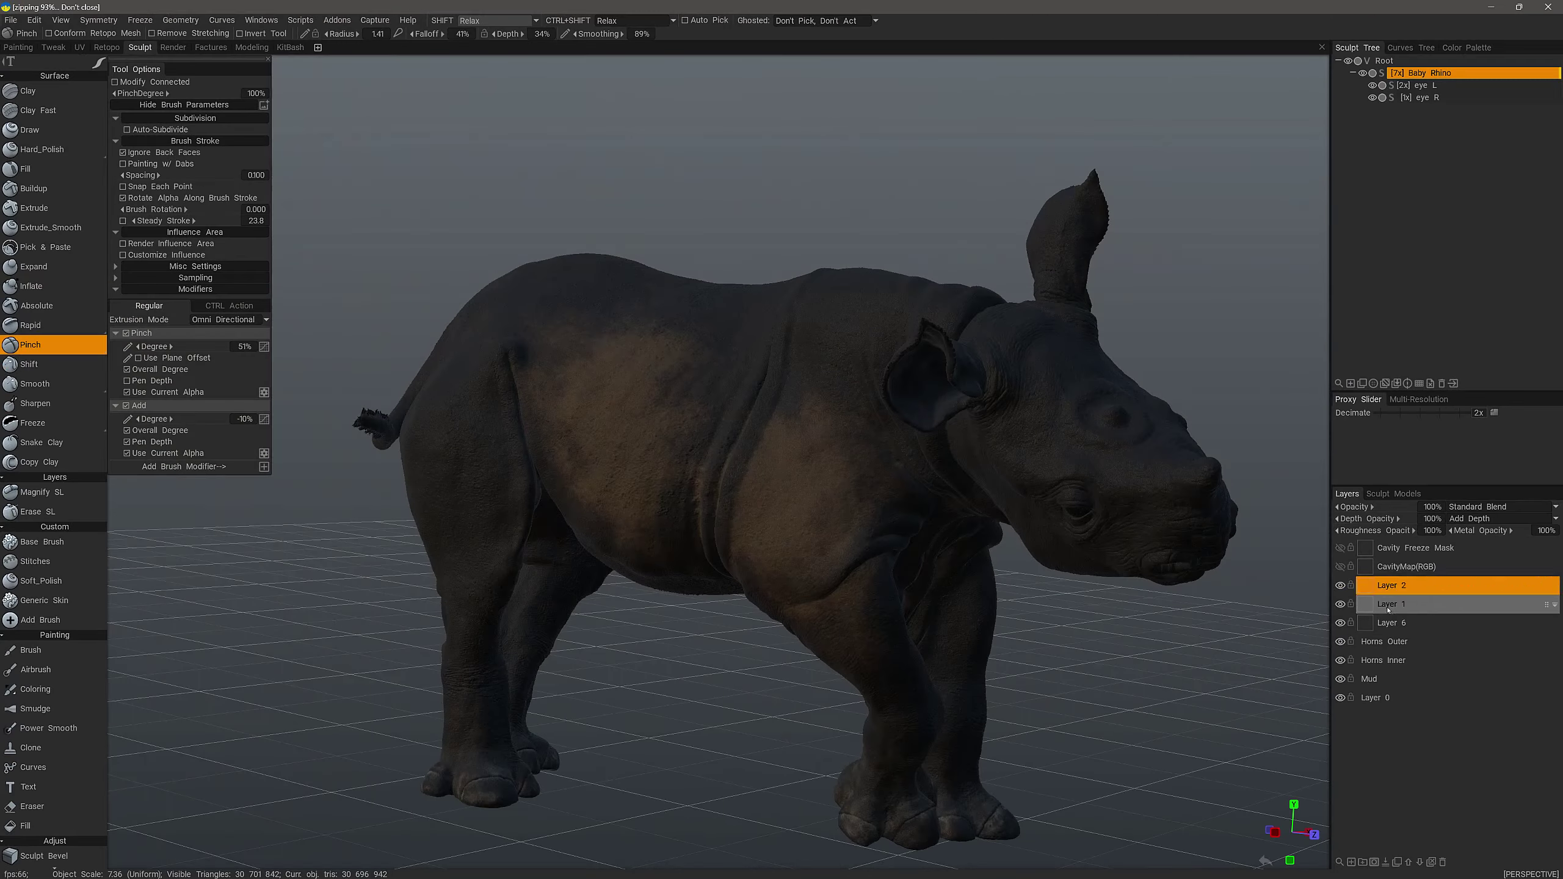
Make Layer 1 active for the painting Brush and set the cavity width to 100% and degree to 194%, checking the material preview
click(1388, 608)
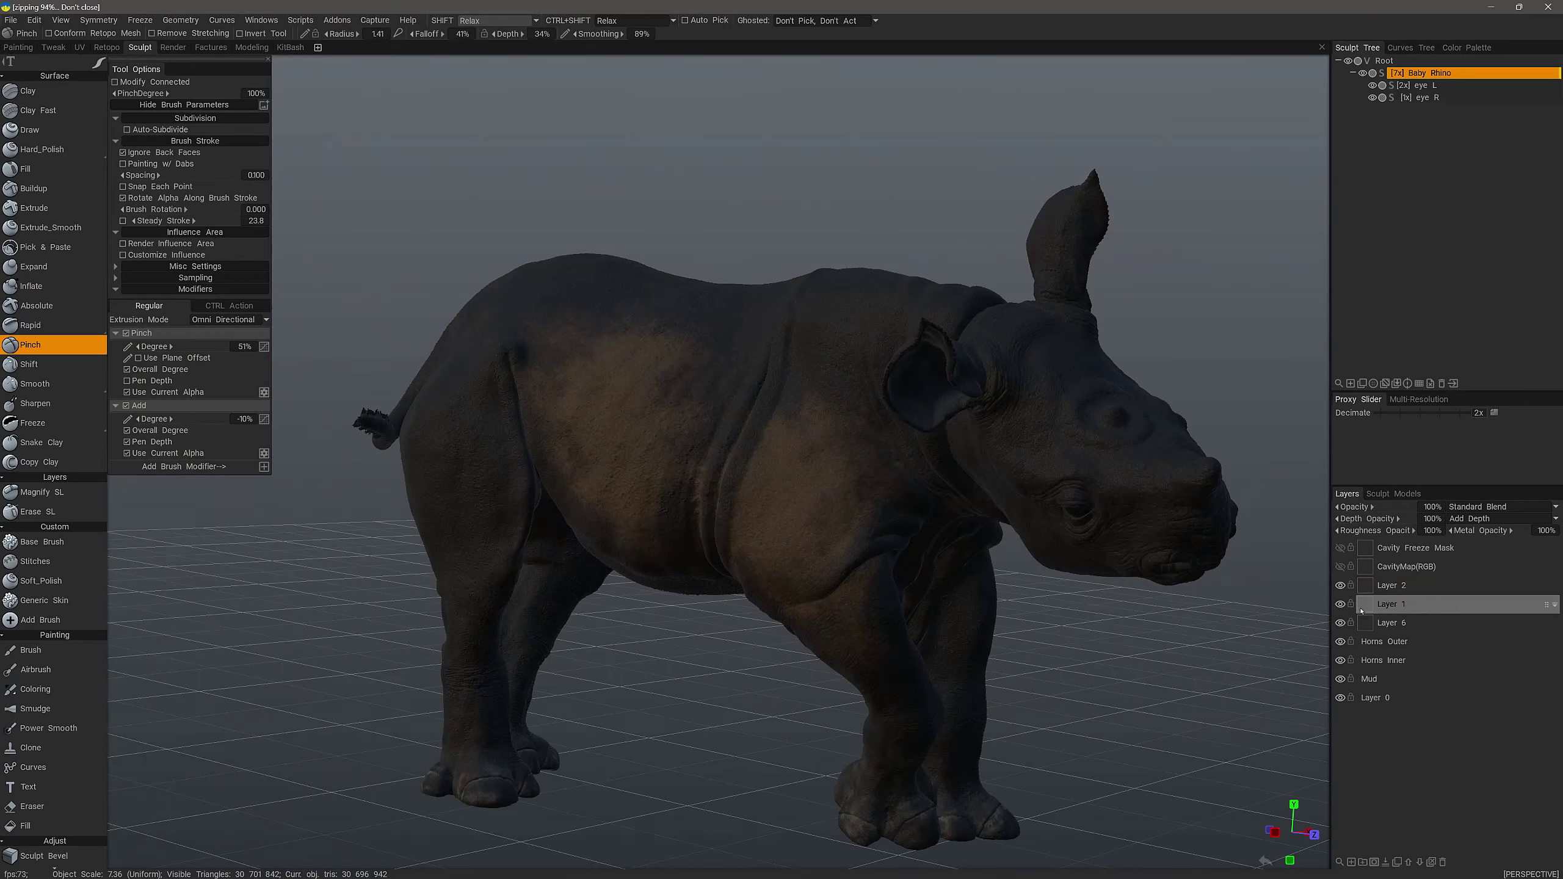
click(31, 650)
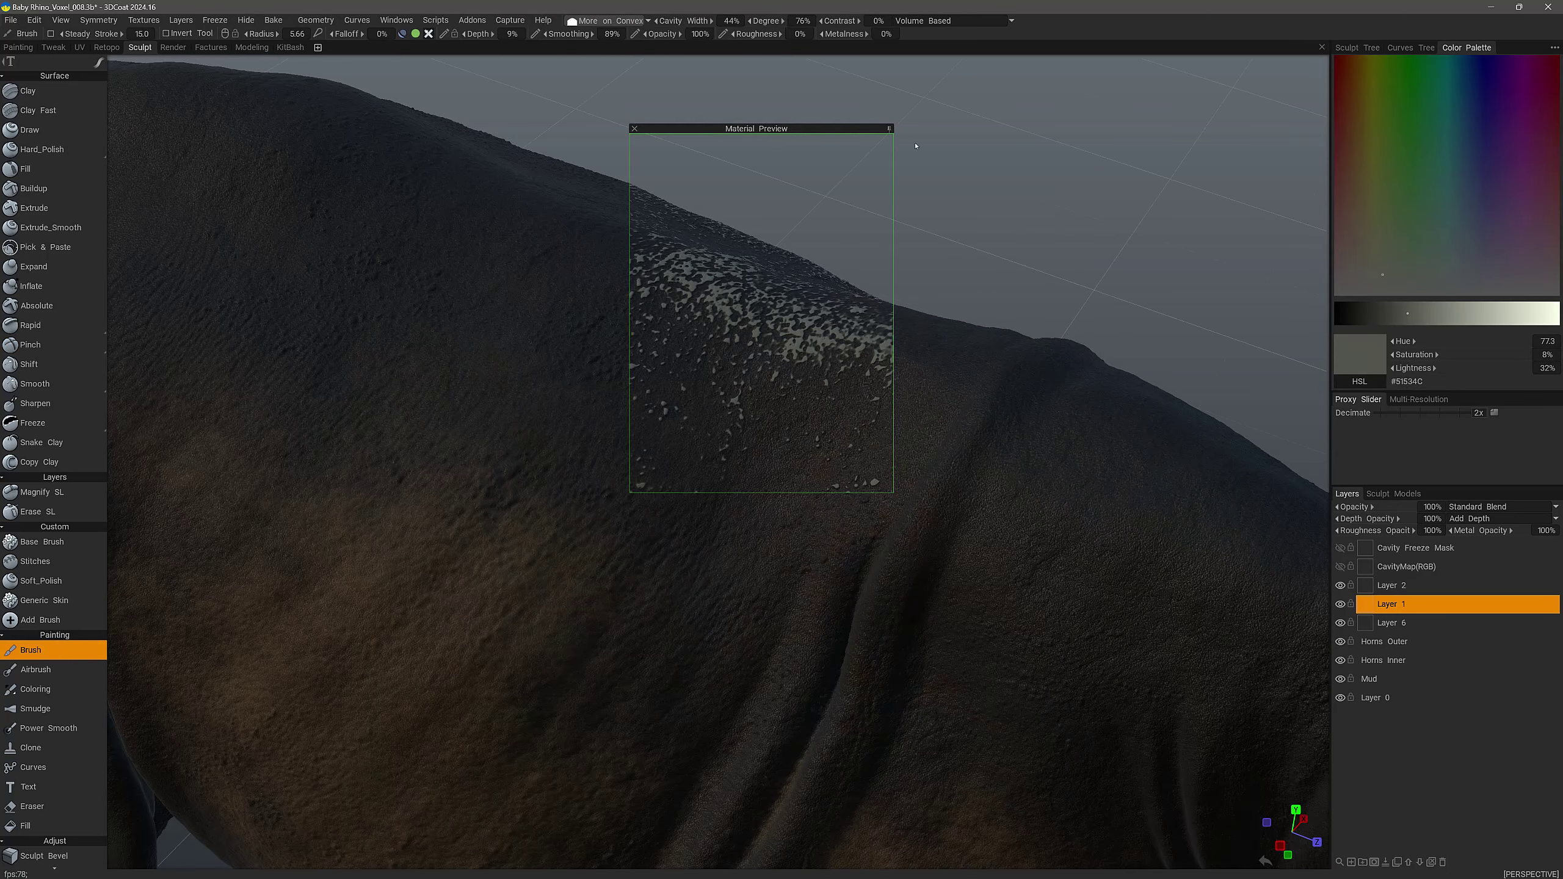
drag(836, 126, 774, 194)
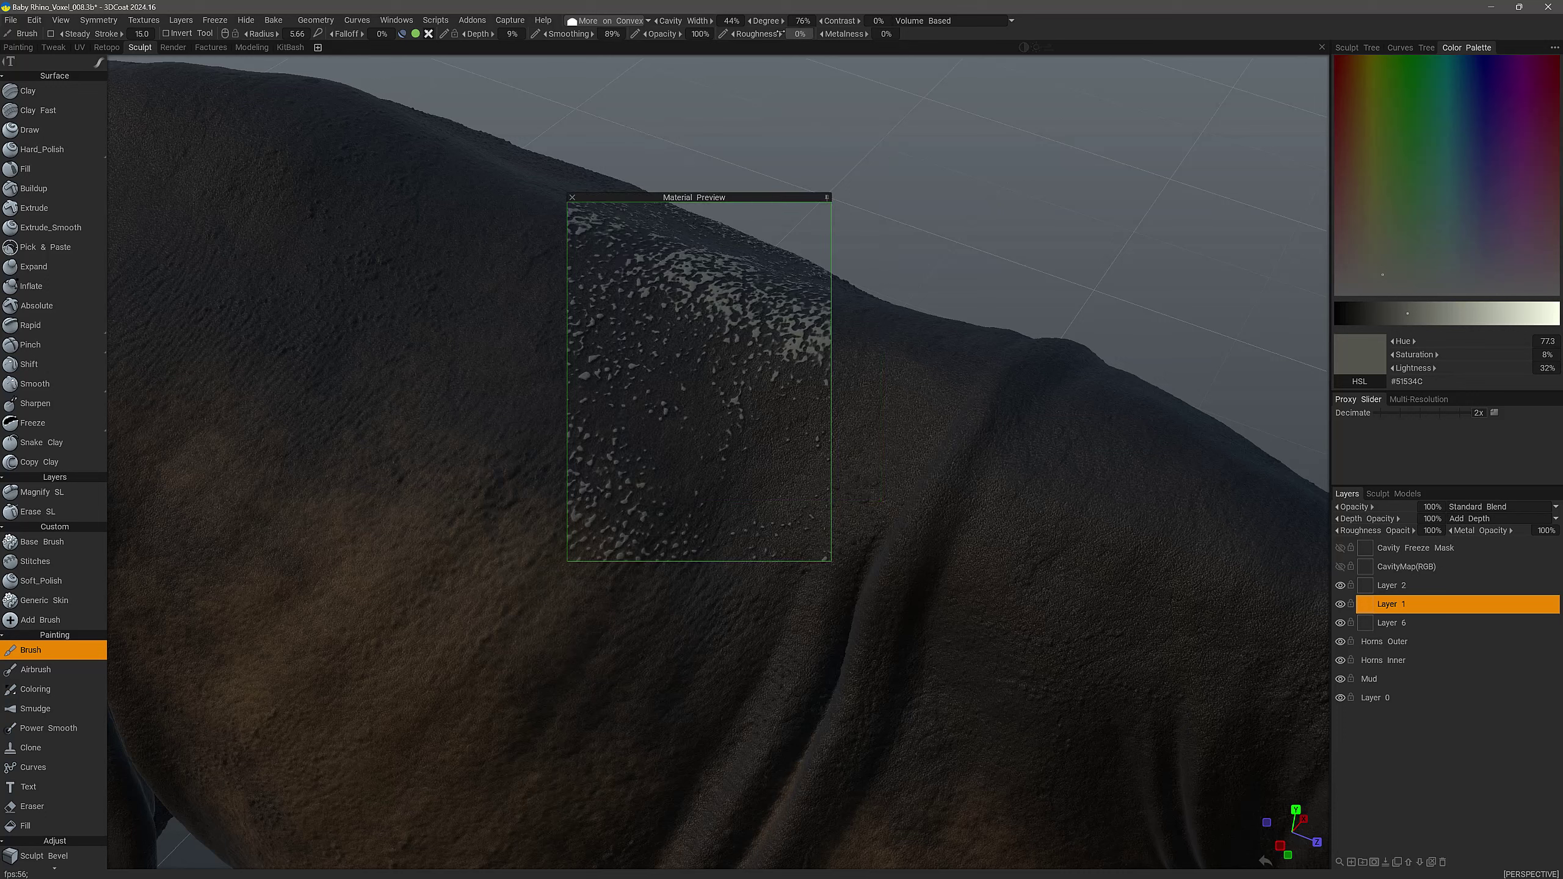
drag(763, 22, 795, 30)
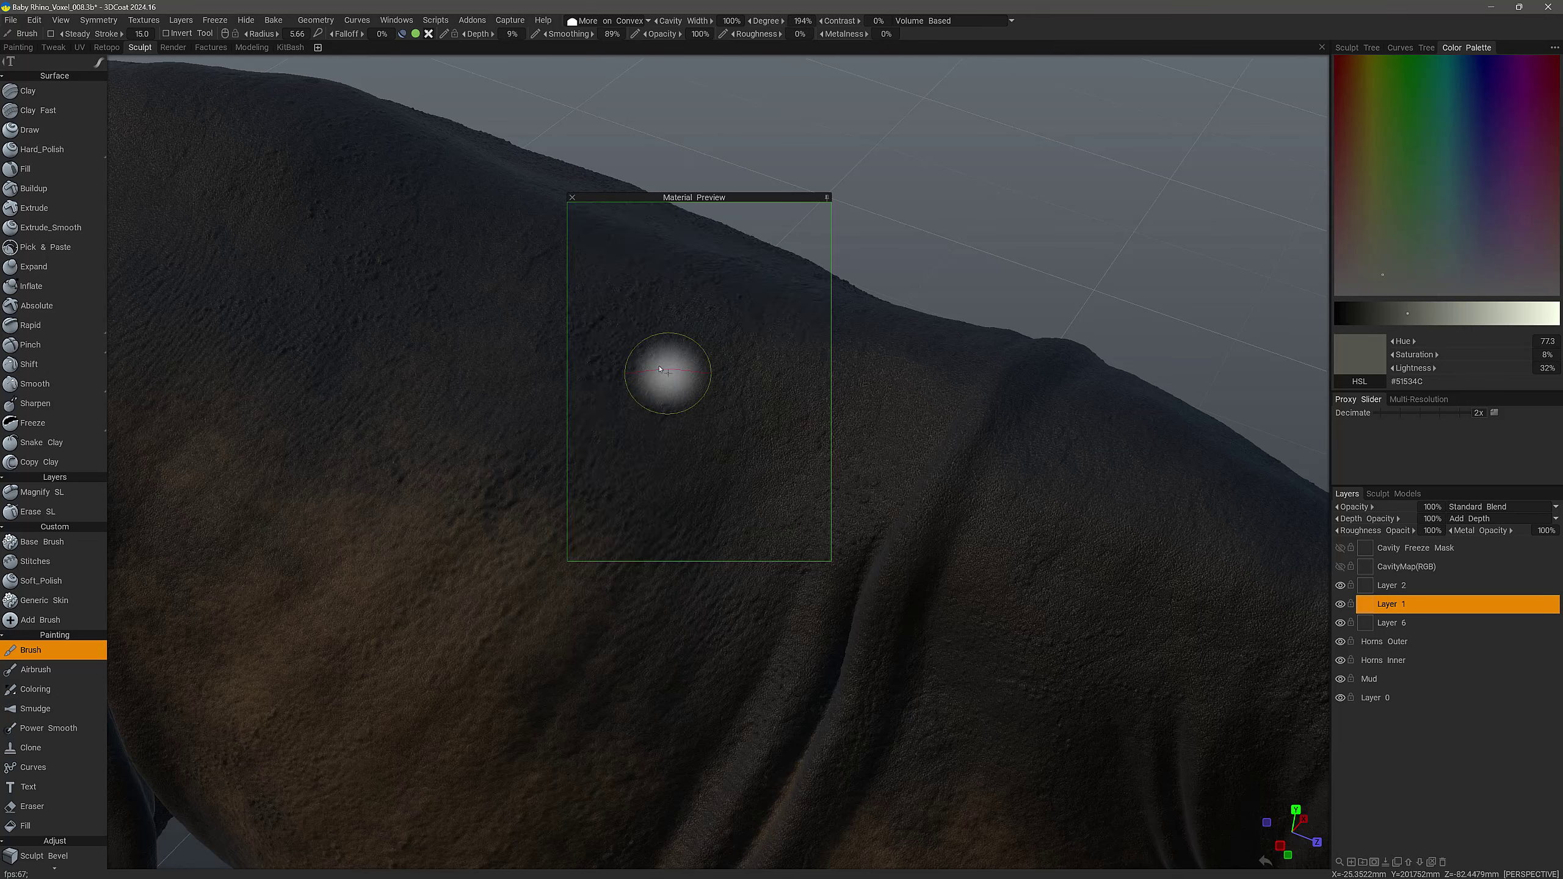
drag(739, 197, 640, 206)
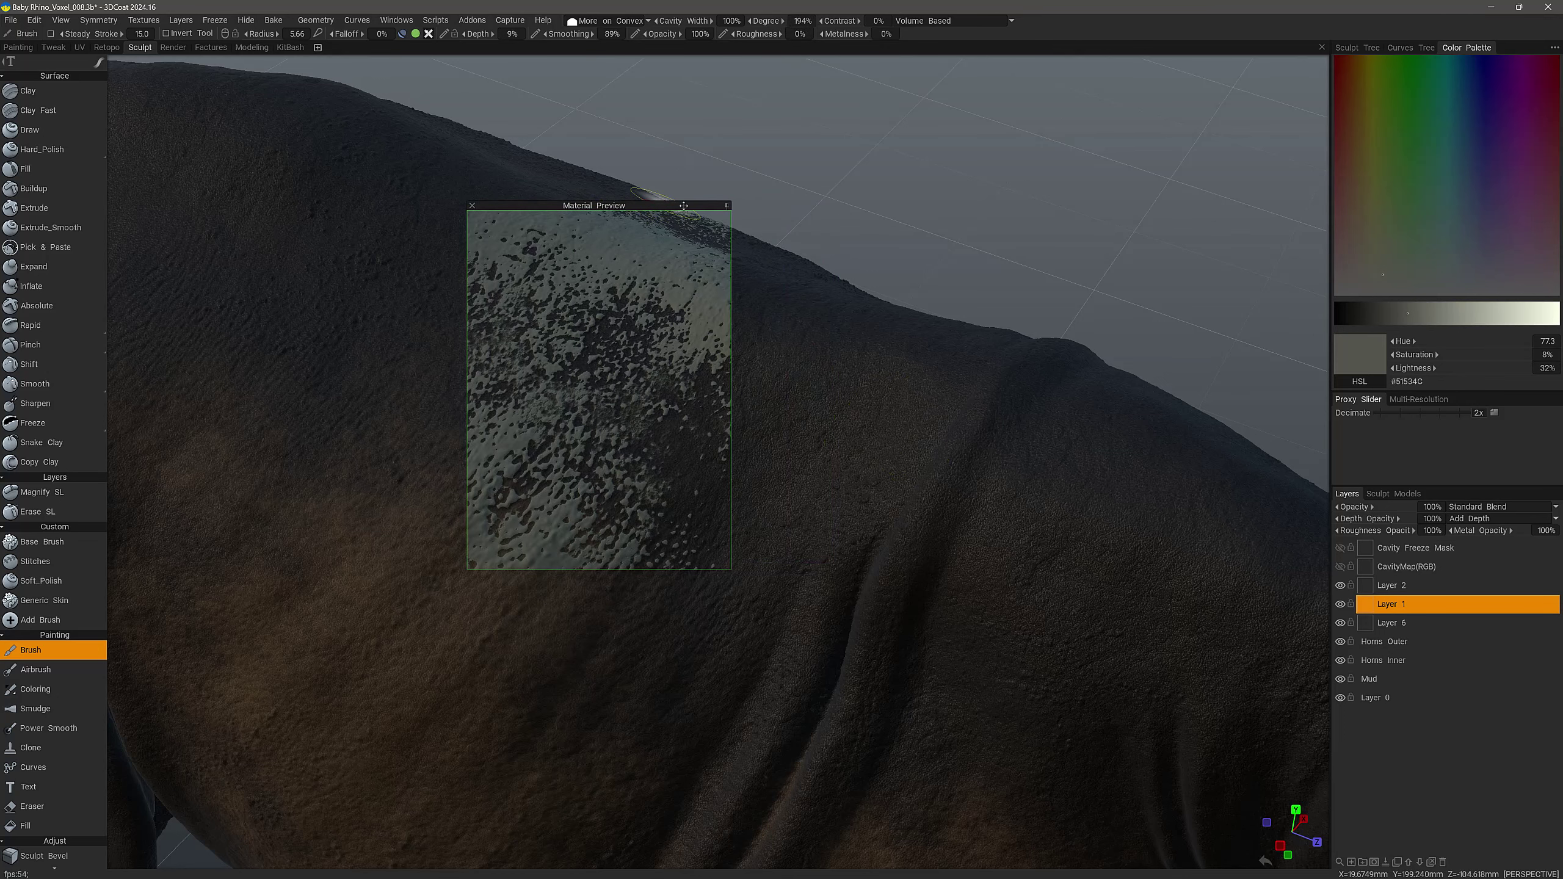
Change the painting condition to Less on Concave and collapse the material preview
click(601, 24)
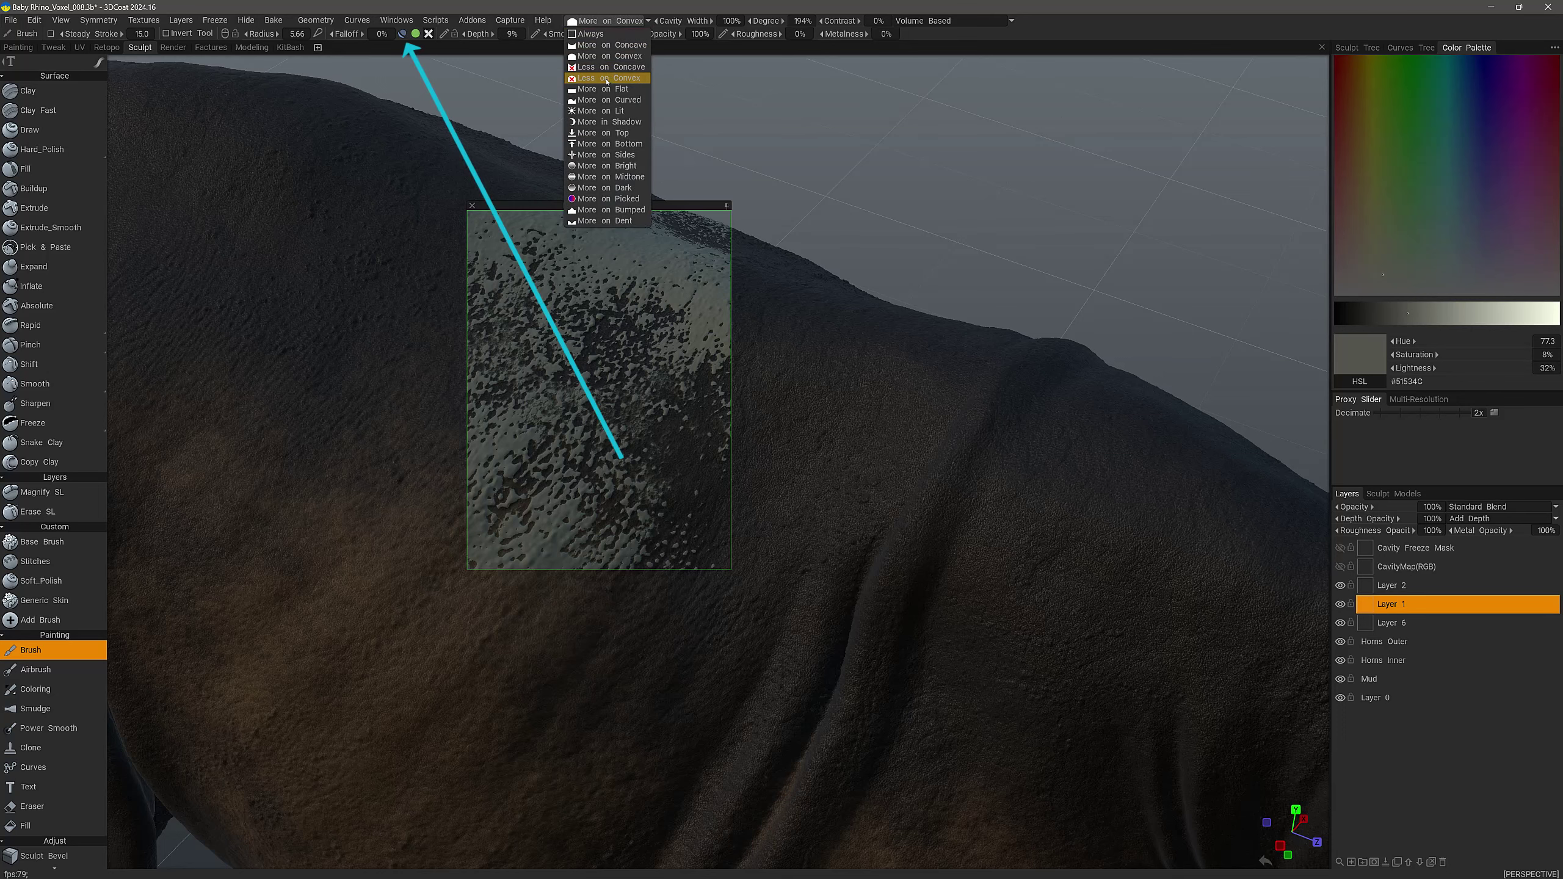
click(609, 66)
click(727, 205)
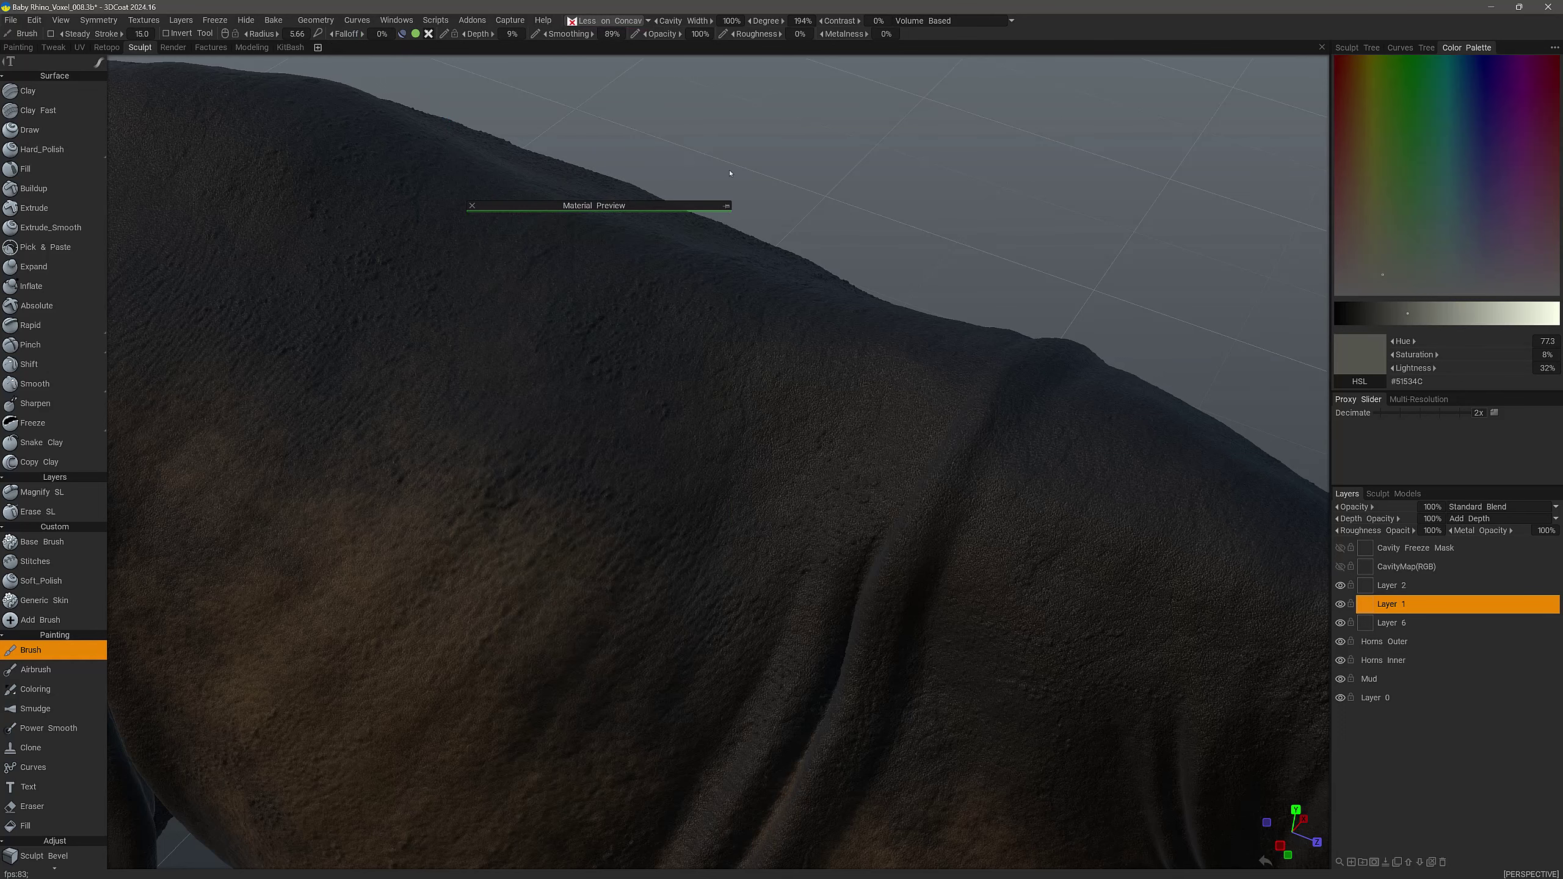
Try painting along the fold behind the shoulder with both depth and colour enabled
scroll(730, 172, down, 1)
alt+drag(689, 413, 707, 420)
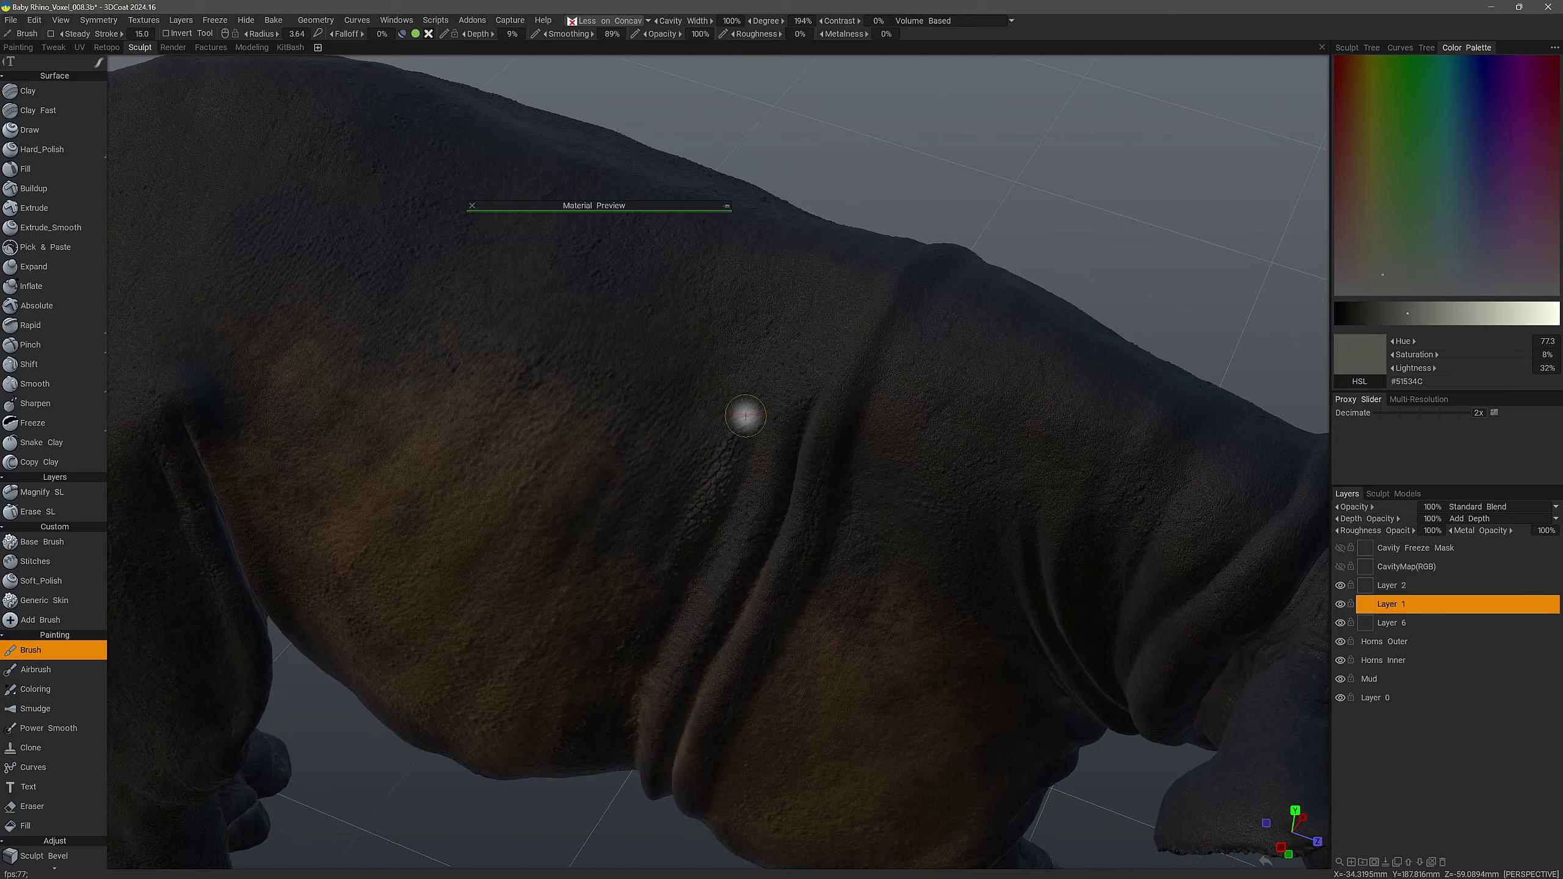
alt+drag(656, 655, 615, 607)
alt+right_drag(615, 607, 663, 513)
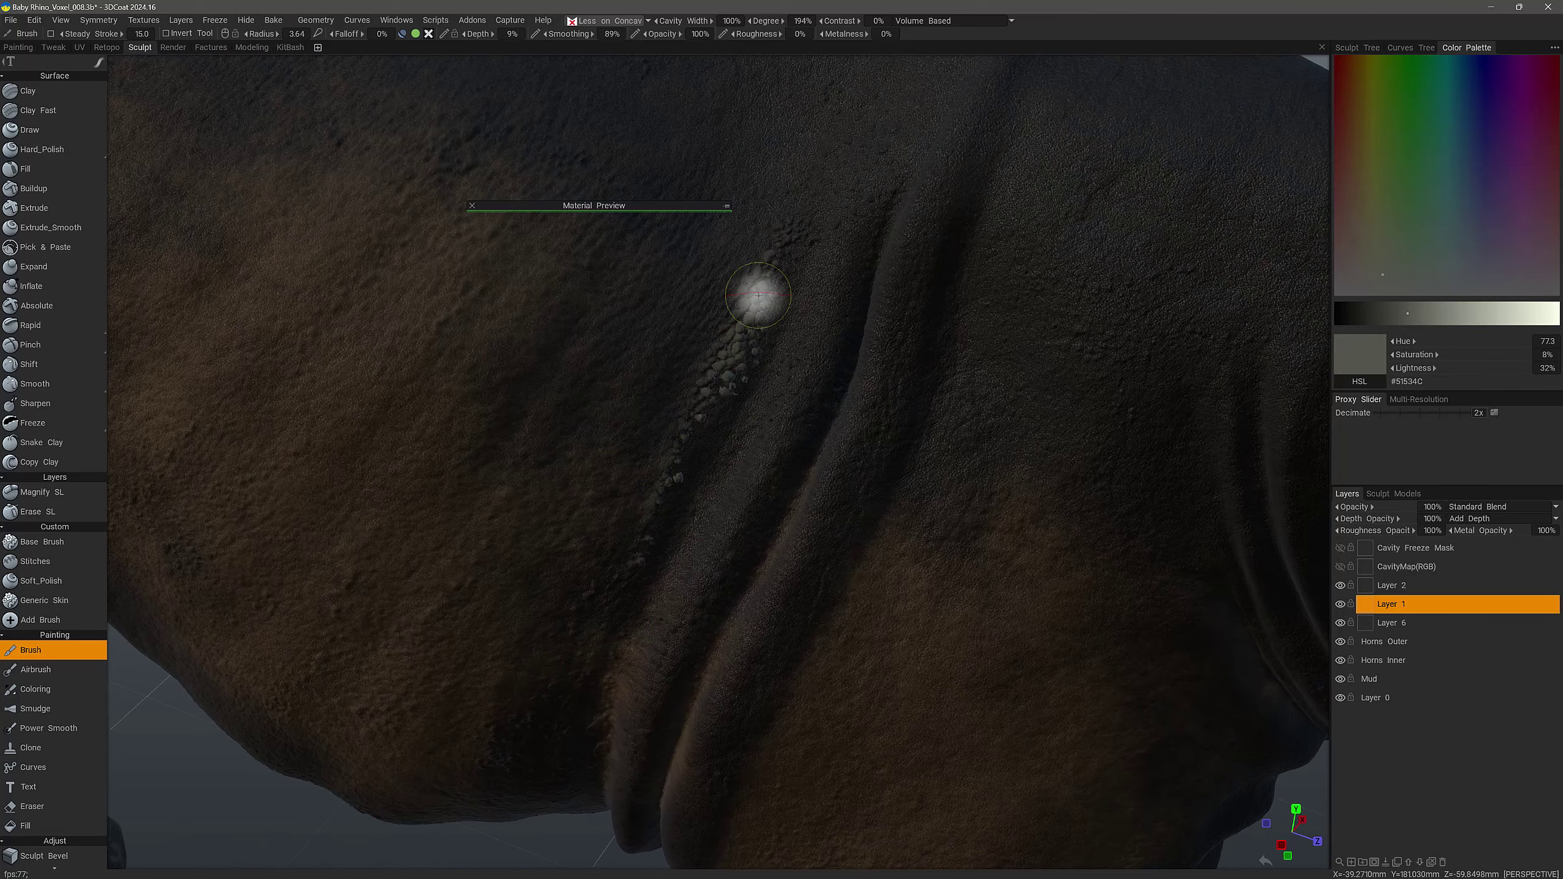
alt+drag(648, 536, 623, 504)
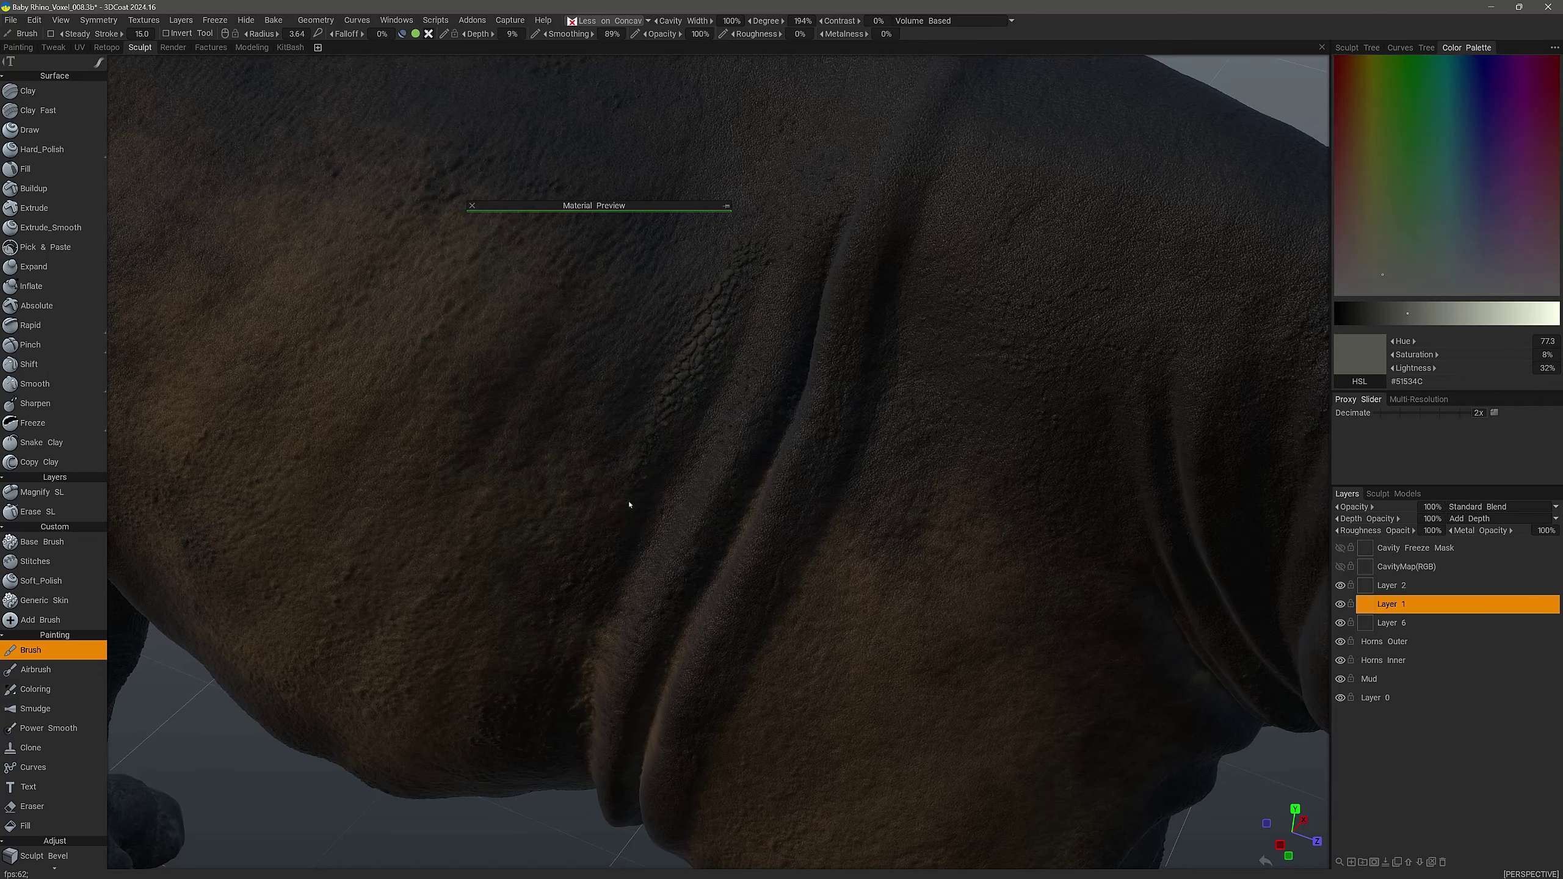
alt+right_drag(631, 500, 590, 456)
Turn off depth painting and brush the muted grey colour along both folds behind the shoulder at radius 6.24
click(402, 33)
alt+drag(687, 444, 745, 463)
alt+right_drag(746, 463, 749, 567)
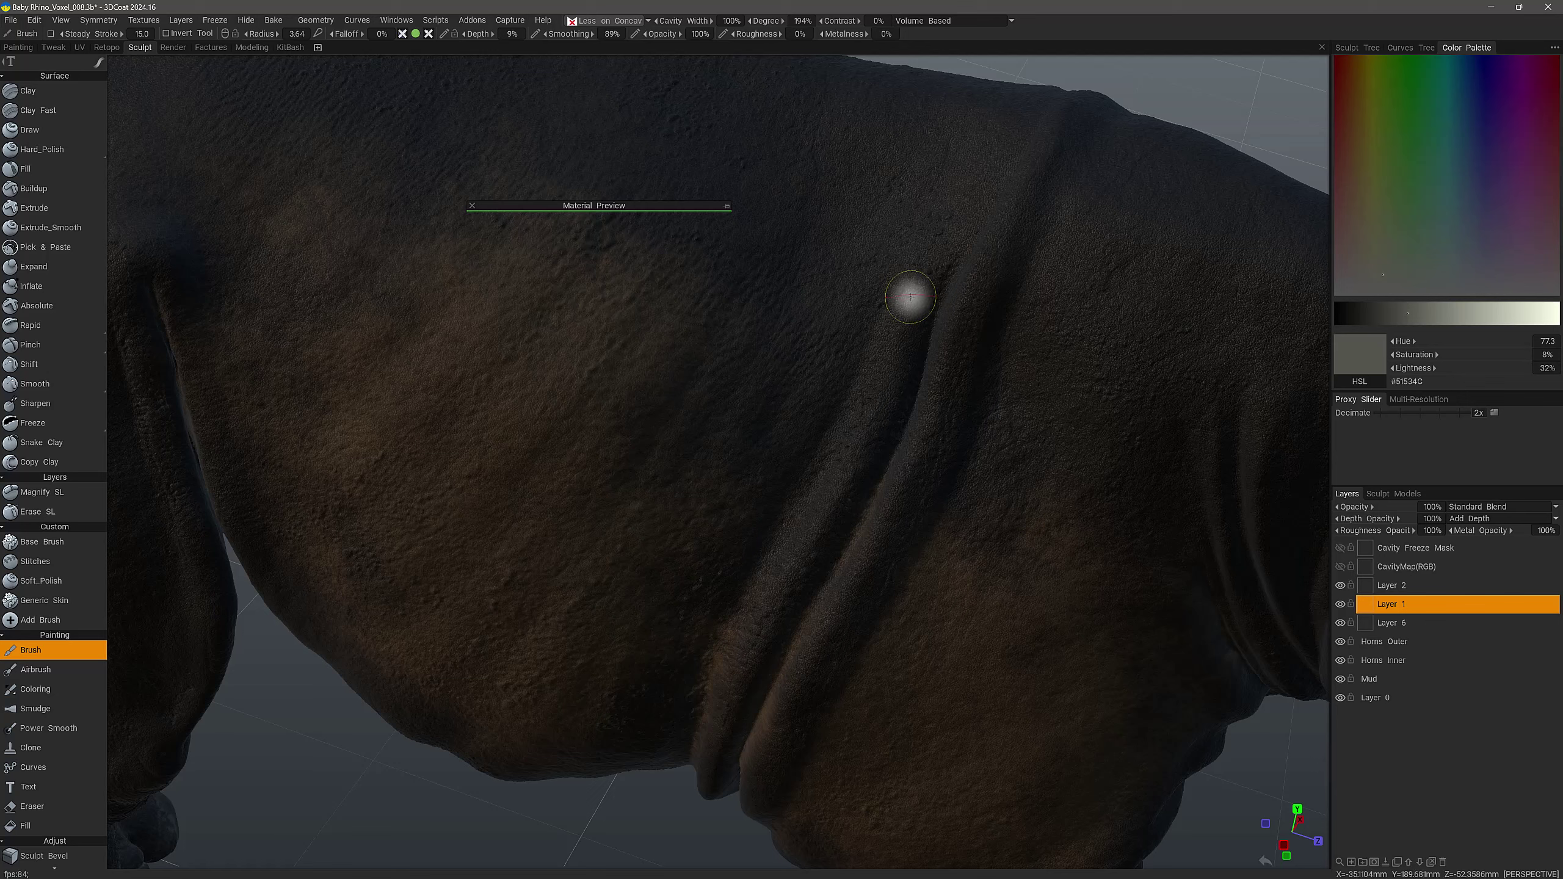
right_drag(796, 484, 828, 489)
alt+drag(842, 387, 854, 384)
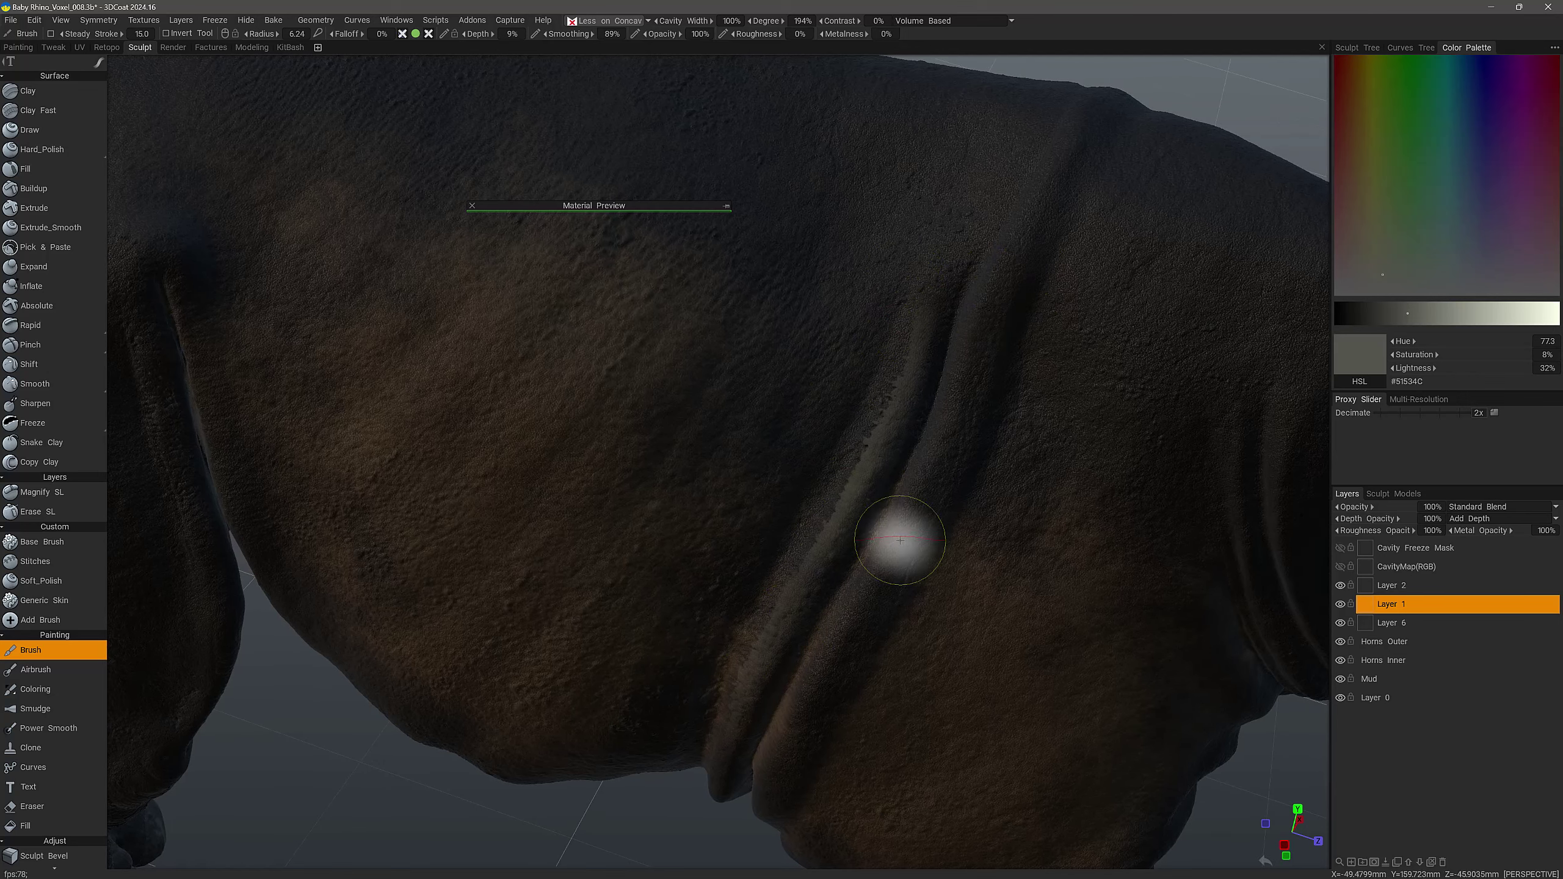
alt+drag(819, 690, 914, 415)
alt+middle_drag(1216, 407, 998, 297)
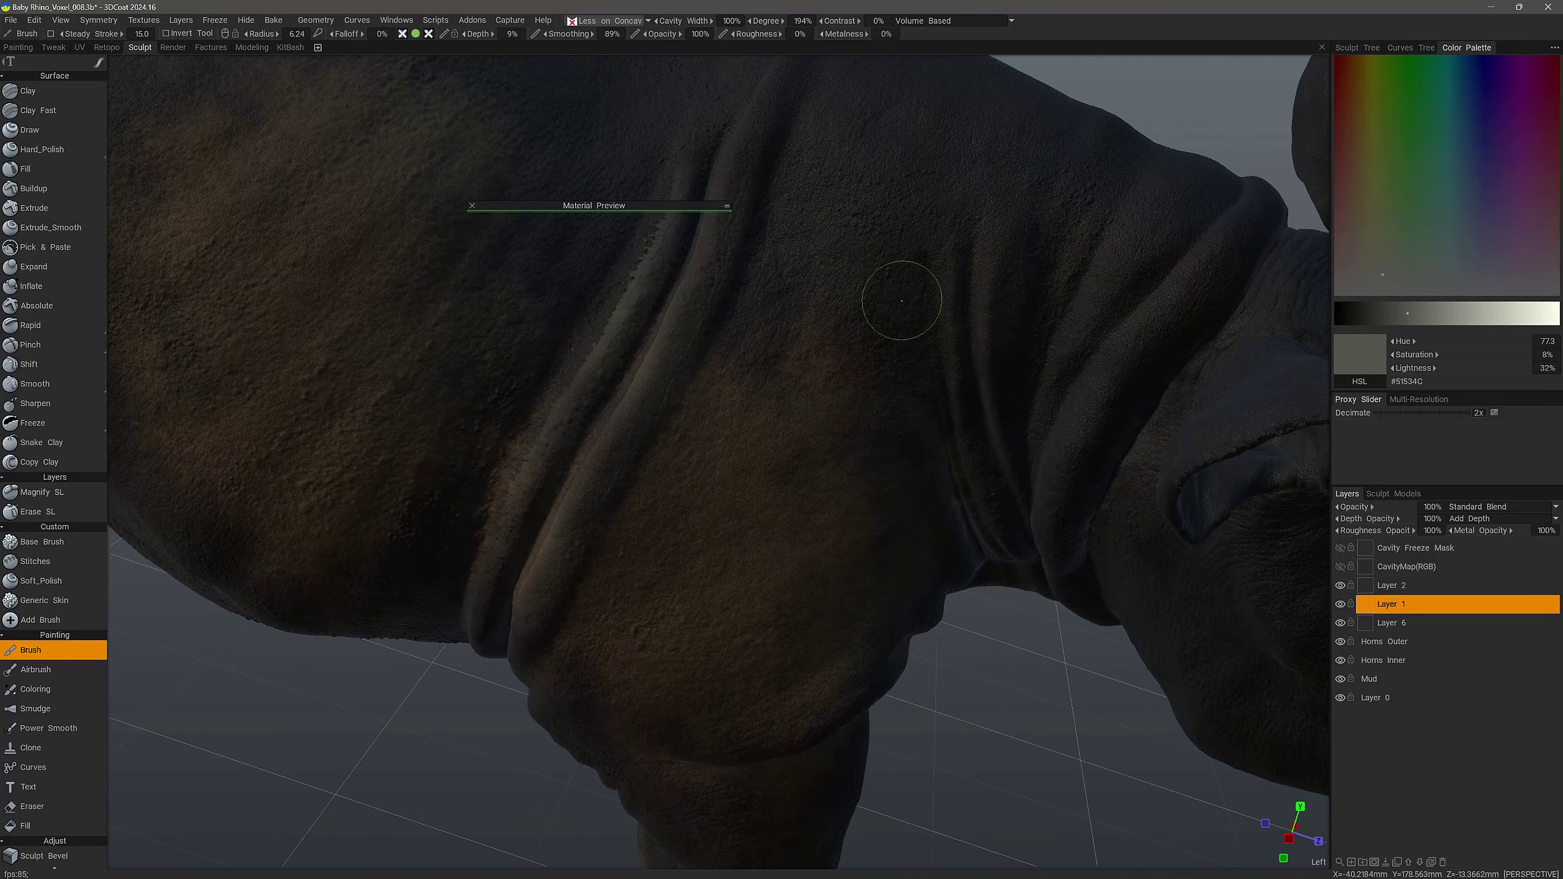
Paint the same grey highlights over the raised neck folds behind the ear
drag(1021, 342, 1186, 182)
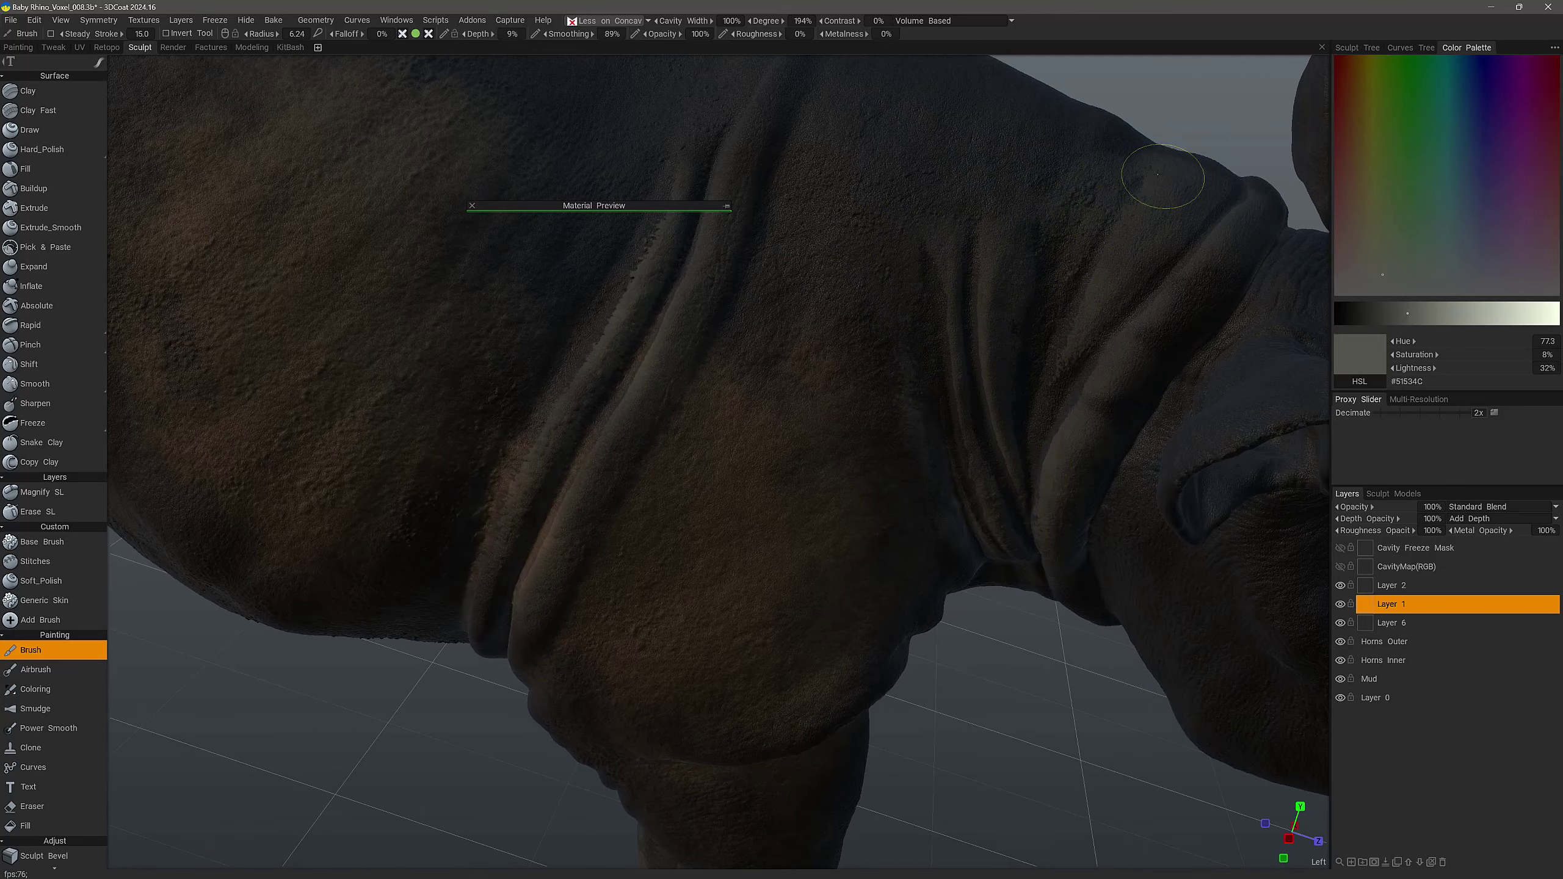
alt+right_drag(1067, 474, 1001, 335)
alt+drag(1001, 335, 956, 395)
mouse_move(991, 526)
mouse_down()
mouse_move(960, 227)
mouse_move(865, 310)
mouse_up()
alt+right_drag(865, 310, 861, 228)
Set the smoothing strength to 100% and soften the paint along the folds behind the shoulder
key(shift)
mouse_move(952, 454)
shift+right_down()
mouse_move(956, 412)
mouse_move(1049, 308)
shift+right_up()
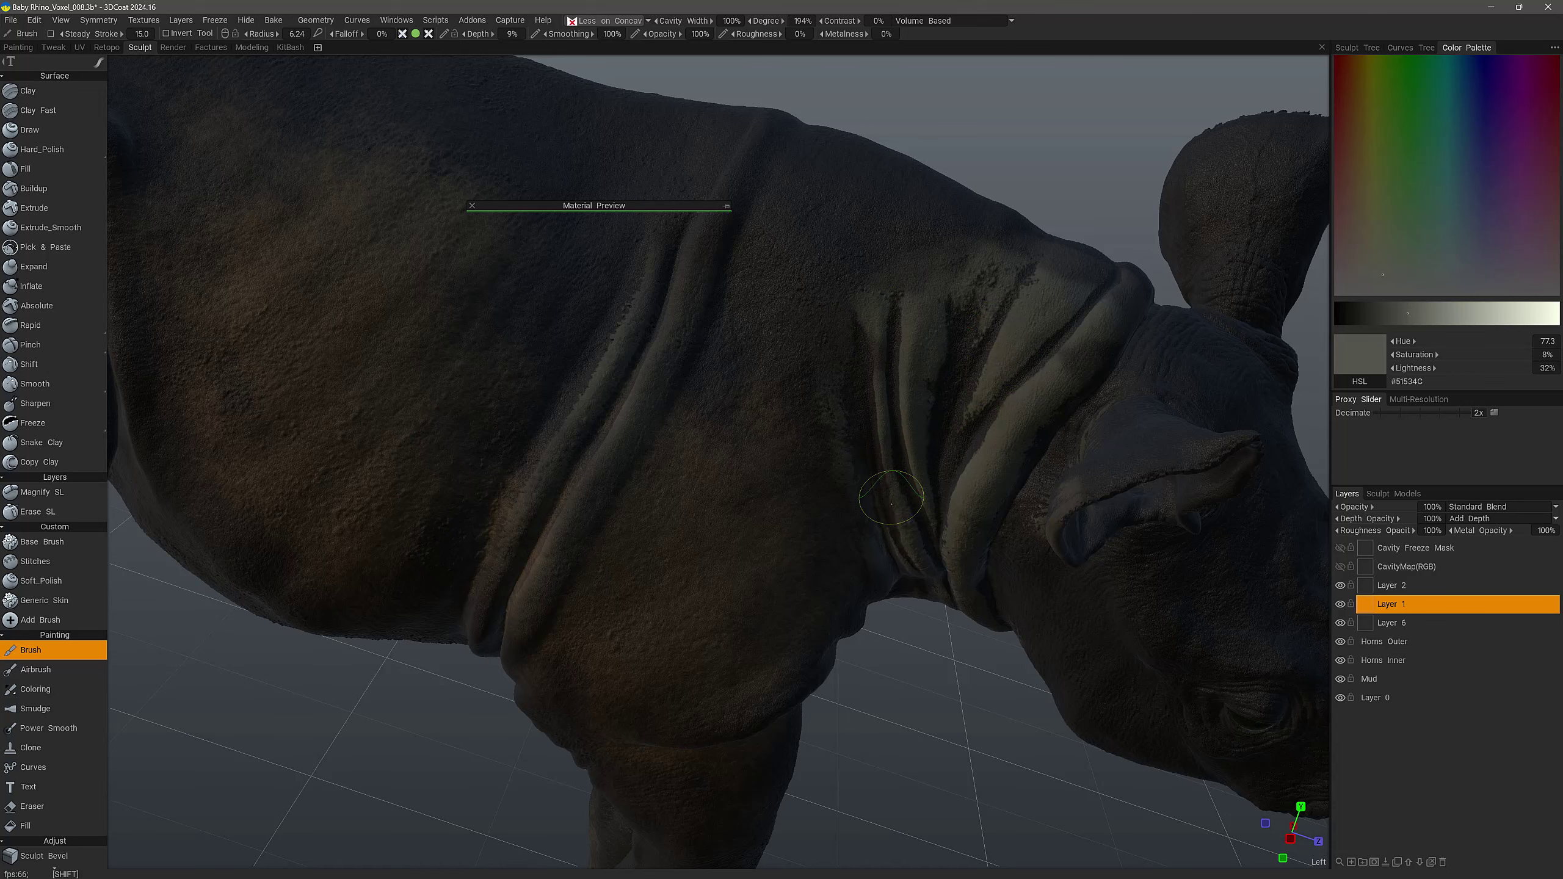
alt+drag(695, 548, 729, 533)
alt+right_drag(729, 534, 509, 474)
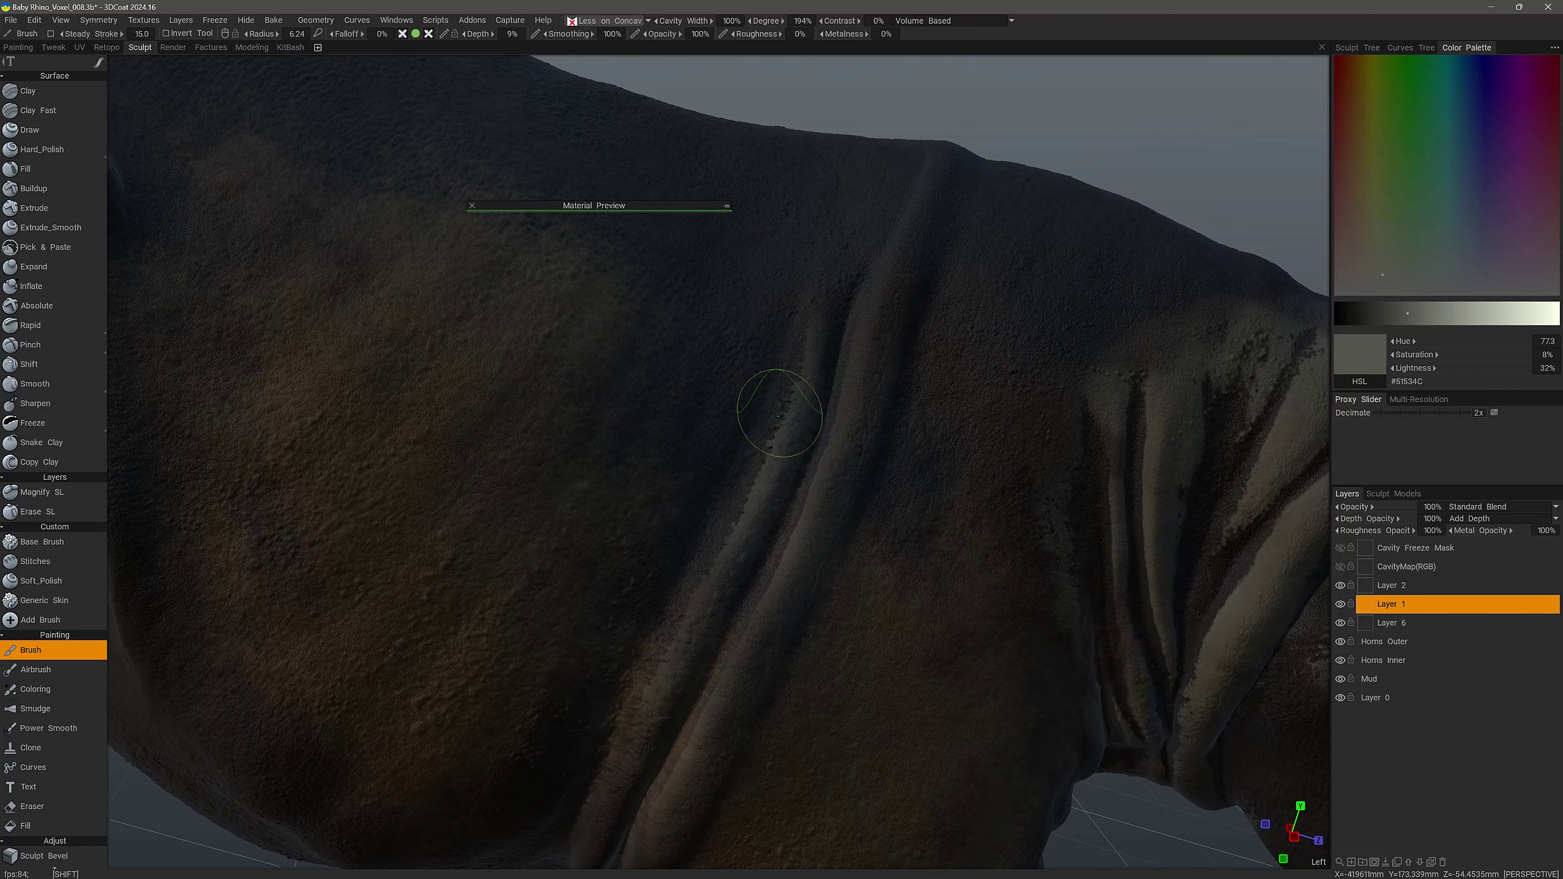
mouse_move(854, 282)
shift+mouse_down()
mouse_move(865, 301)
mouse_move(823, 476)
shift+mouse_up()
alt+right_drag(734, 614, 1206, 555)
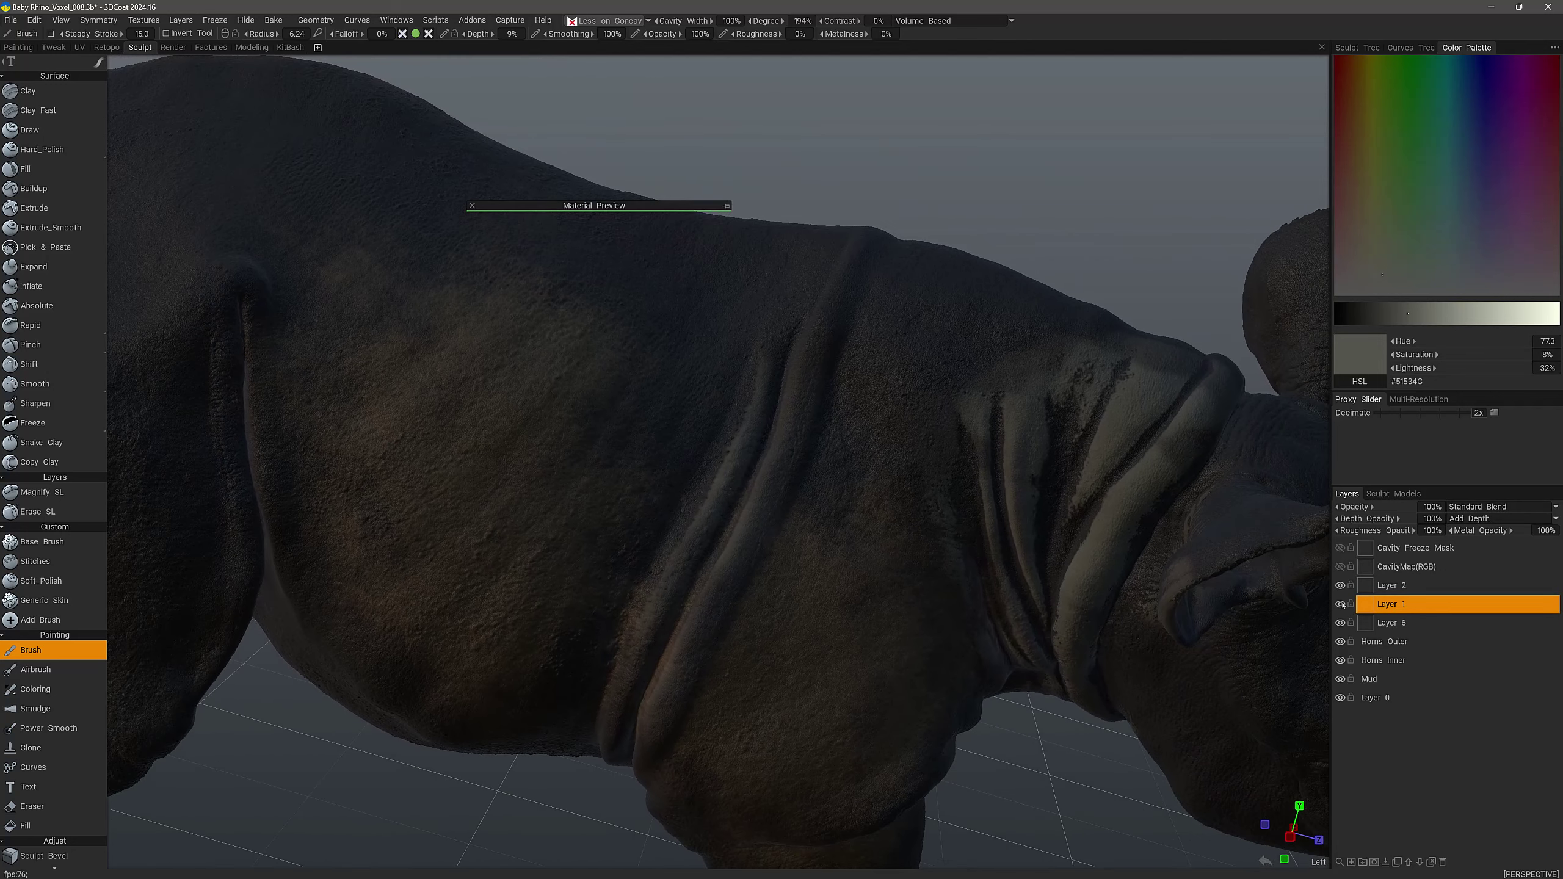
Compare the paint with Layer 1 hidden and shown, and lower the layer's opacity to 69%
click(1339, 604)
click(1339, 604)
mouse_move(1362, 510)
mouse_down()
mouse_move(1320, 510)
mouse_move(1335, 512)
mouse_up()
scroll(1263, 601, down, 5)
alt+drag(1263, 600, 1036, 731)
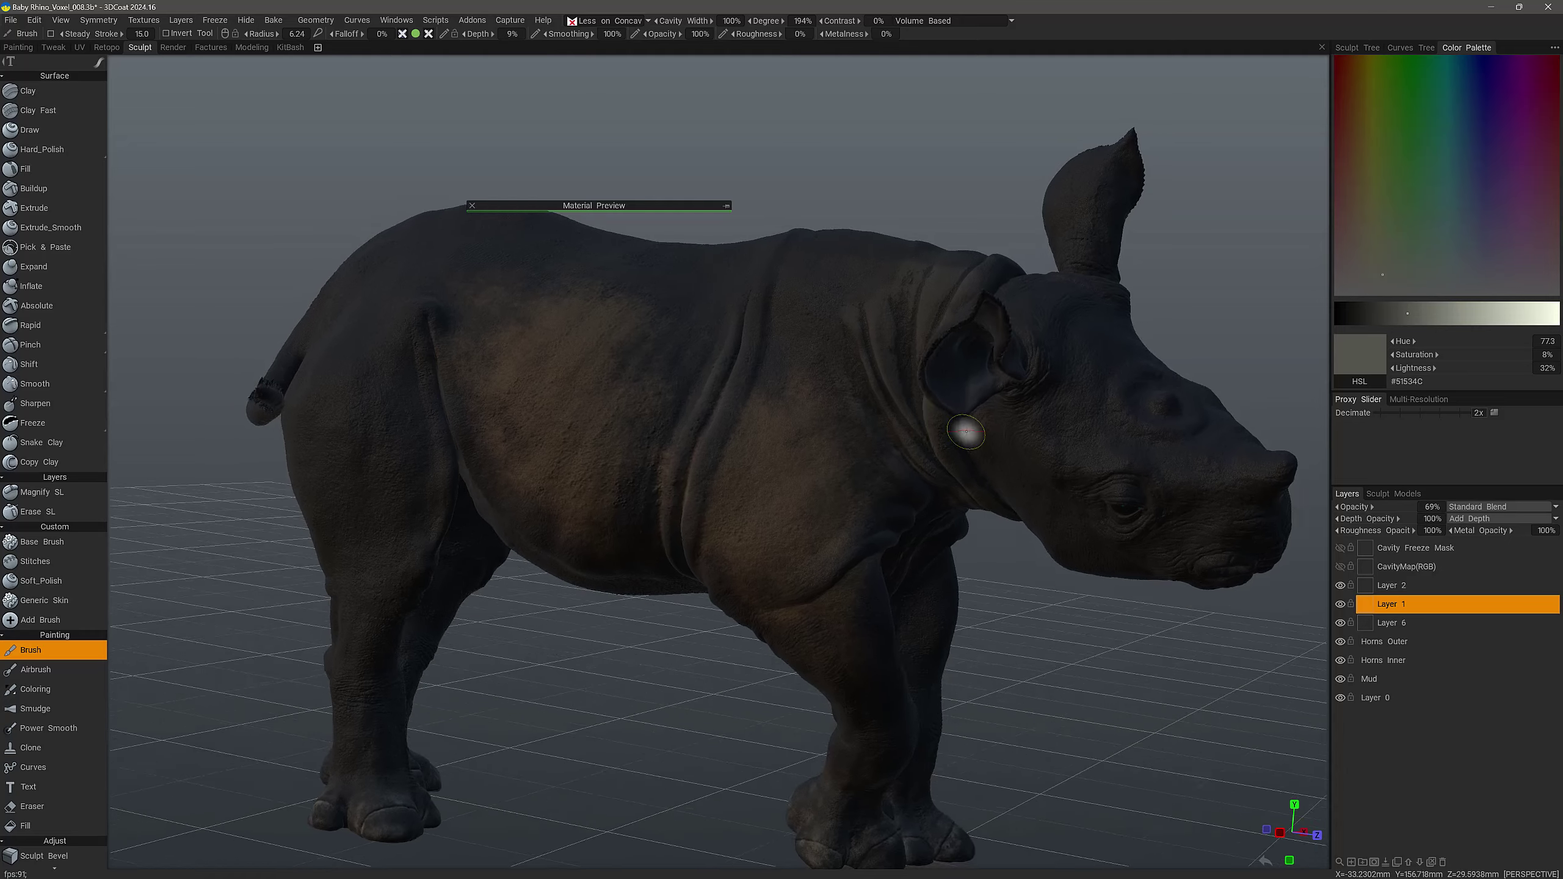